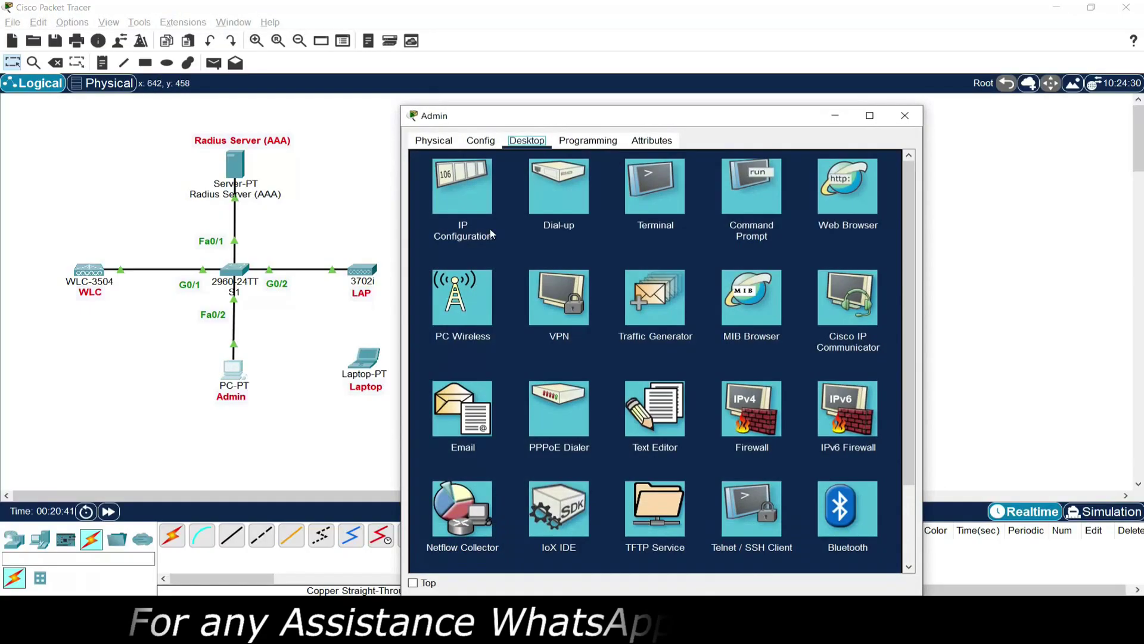
Step: Move the Admin PC's window up and to the right, out of the way
left_click_drag(690, 115, 748, 30)
Step: From the Admin PC's Command Prompt, ping 192.168.1.1
left_click(810, 102)
type("ping 192.168.1")
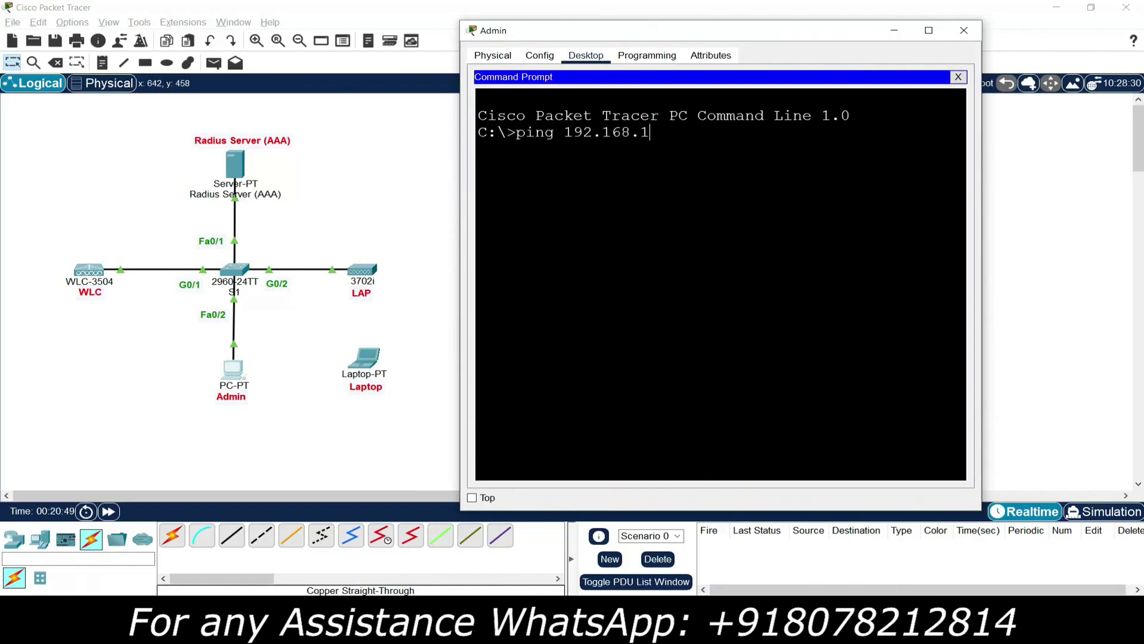
type(".1")
key("Return")
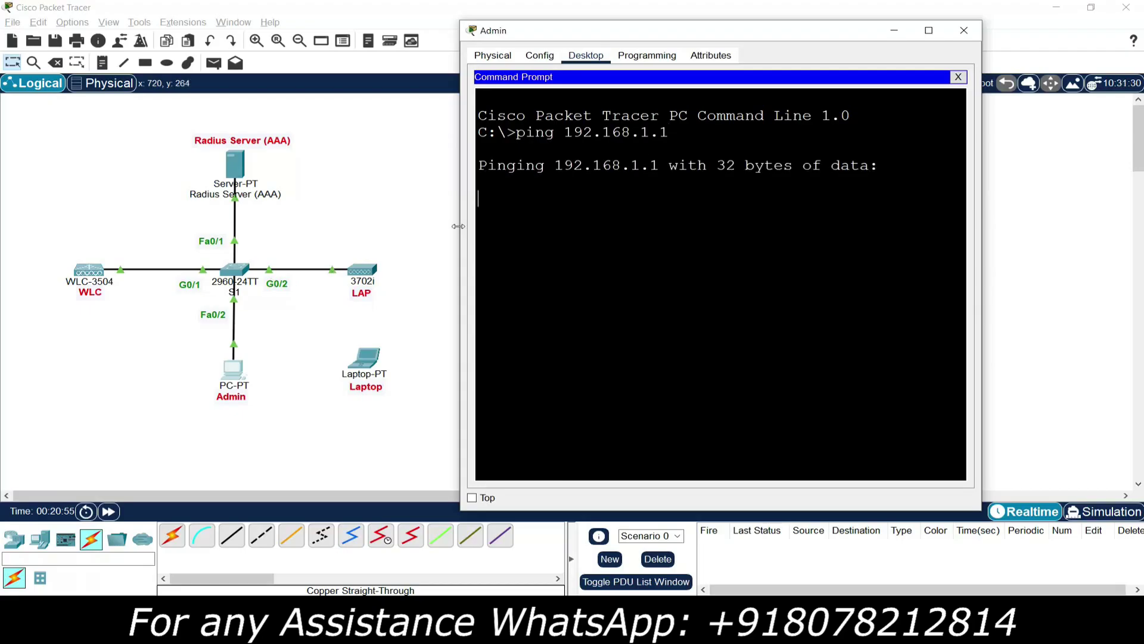
left_click_drag(457, 227, 439, 228)
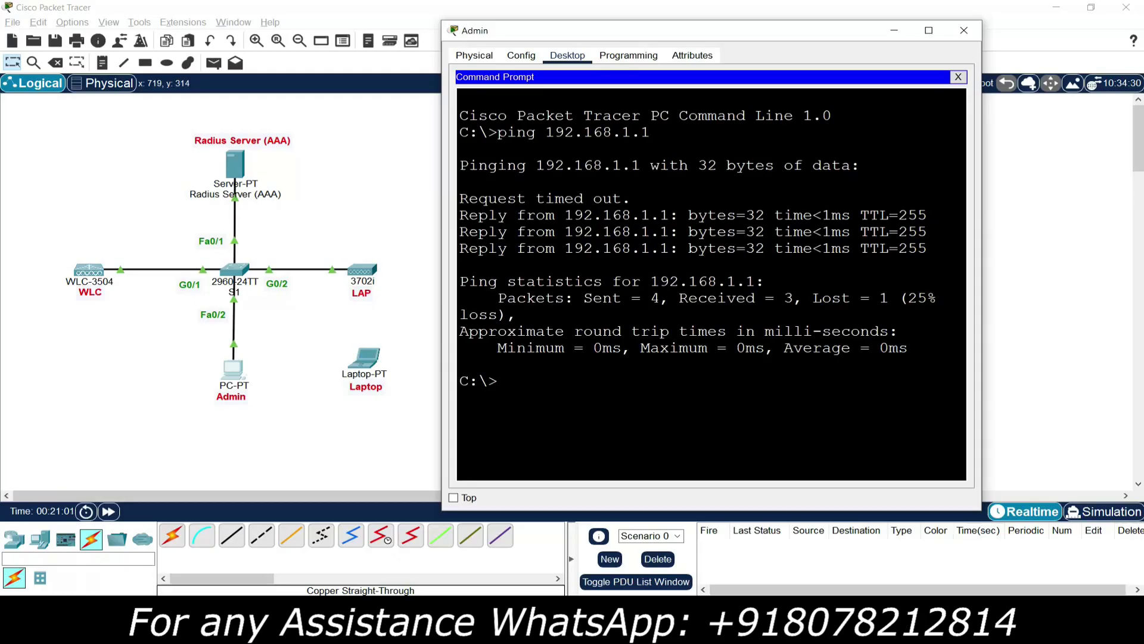
Step: Ping 192.168.1.2 and 192.168.1.4 by editing the previous command, then close the Admin PC window
key("Up")
type("2")
key("Return")
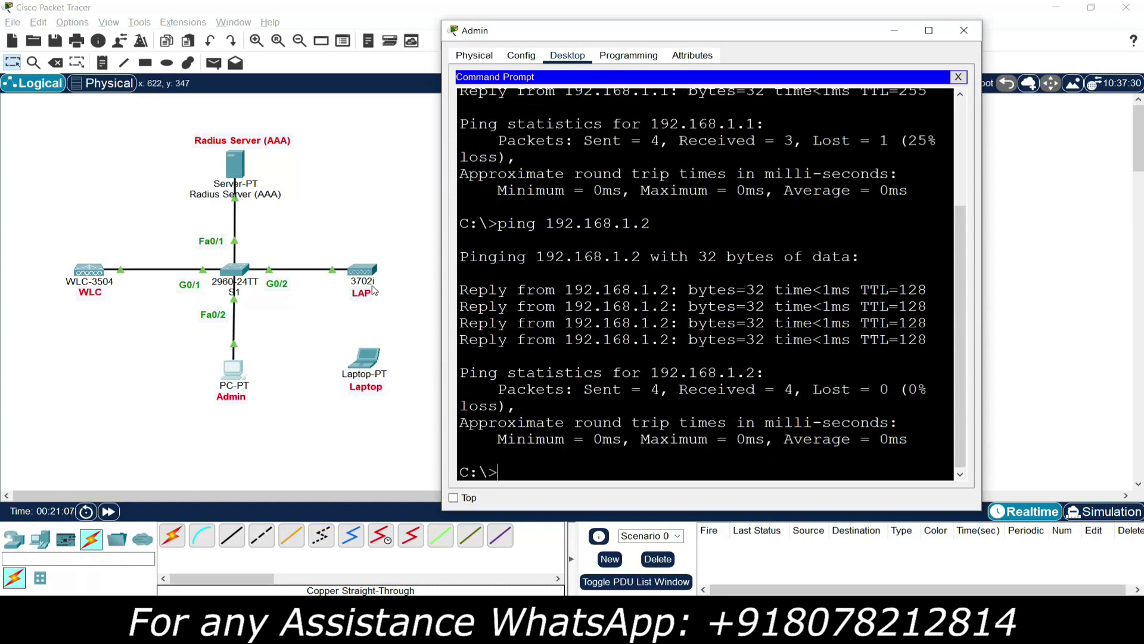
key("Up")
key("BackSpace")
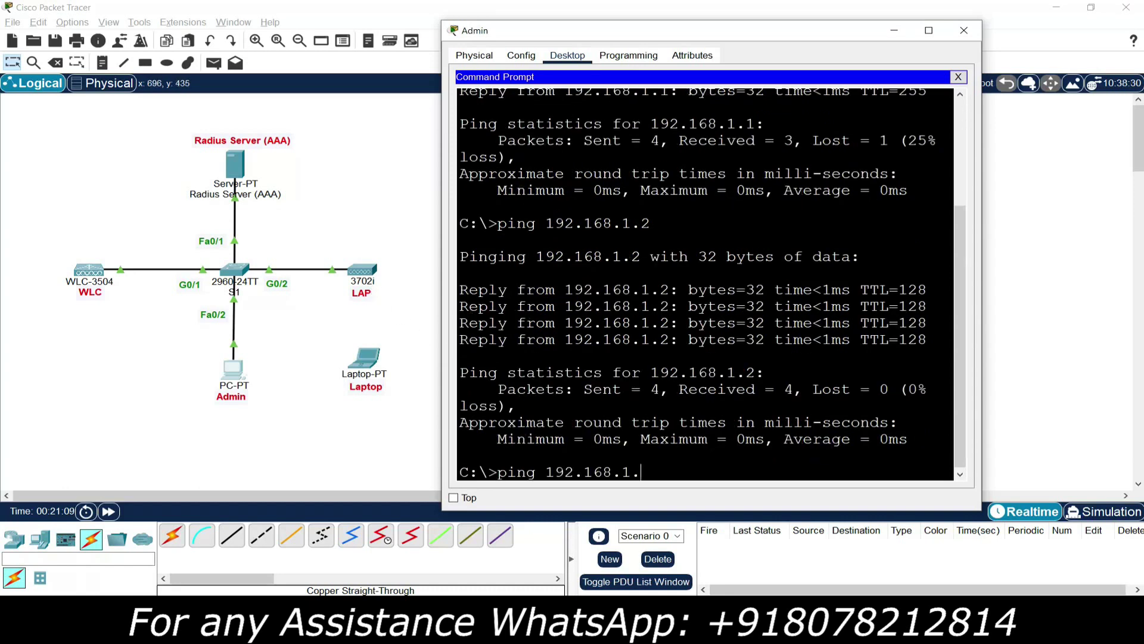
type("4")
key("Return")
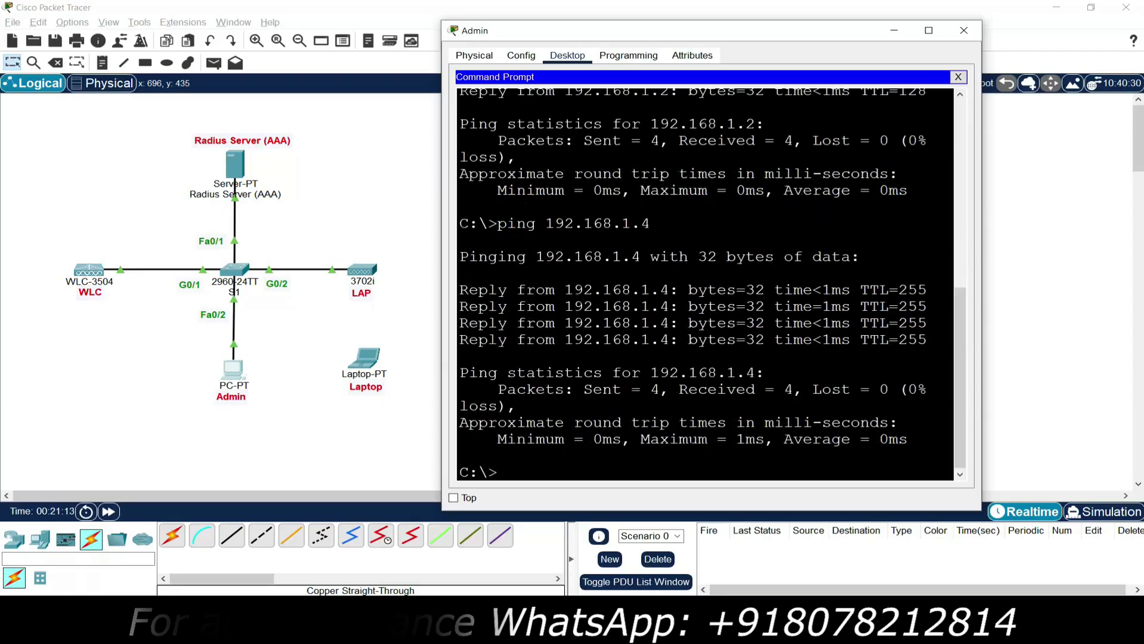
left_click(964, 30)
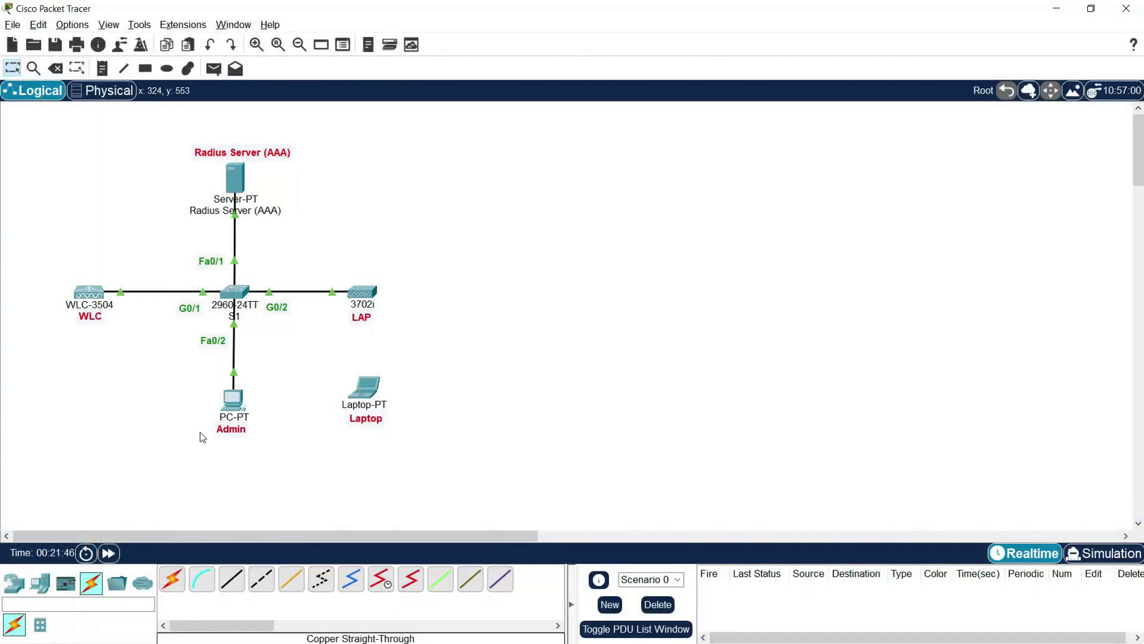
left_click(230, 409)
left_click_drag(574, 159, 703, 57)
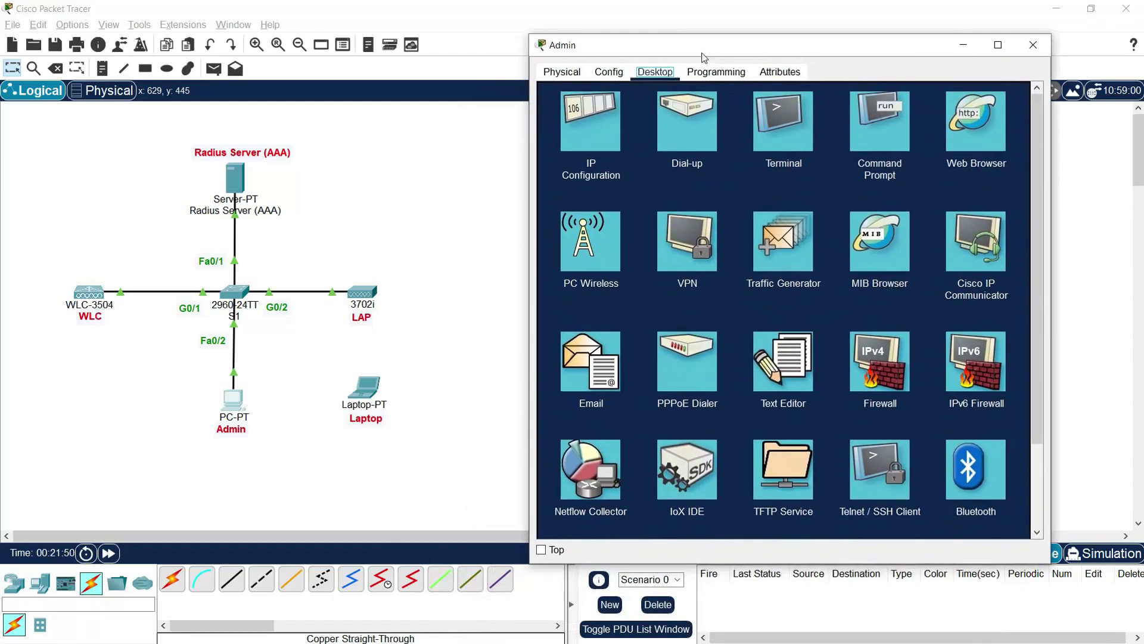
left_click(961, 138)
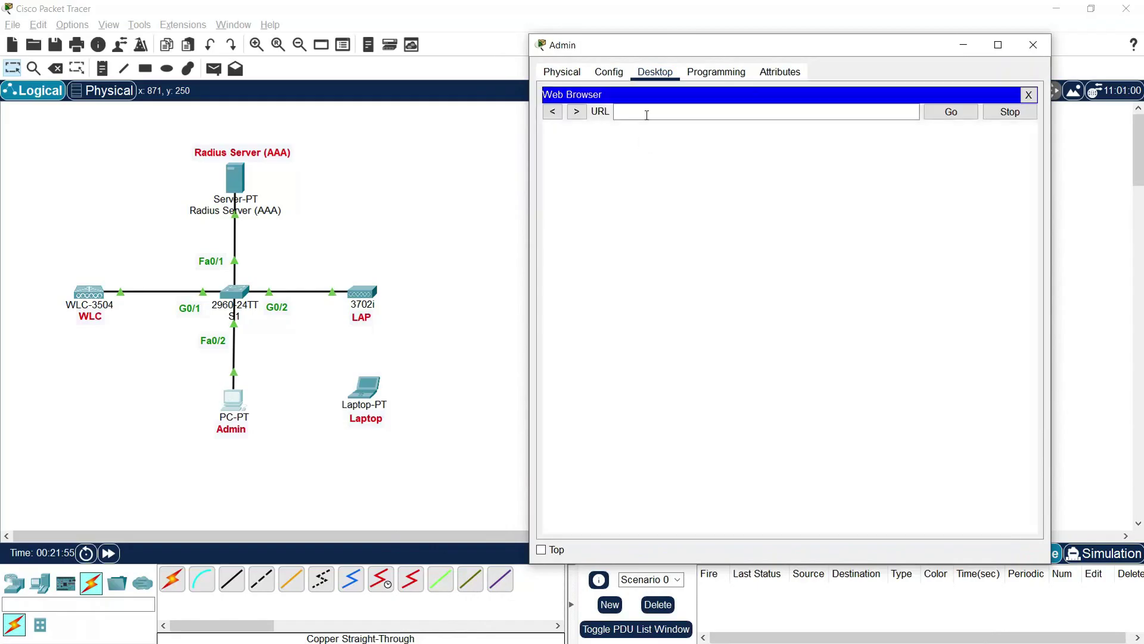
left_click(646, 112)
left_click(929, 117)
left_click(640, 114)
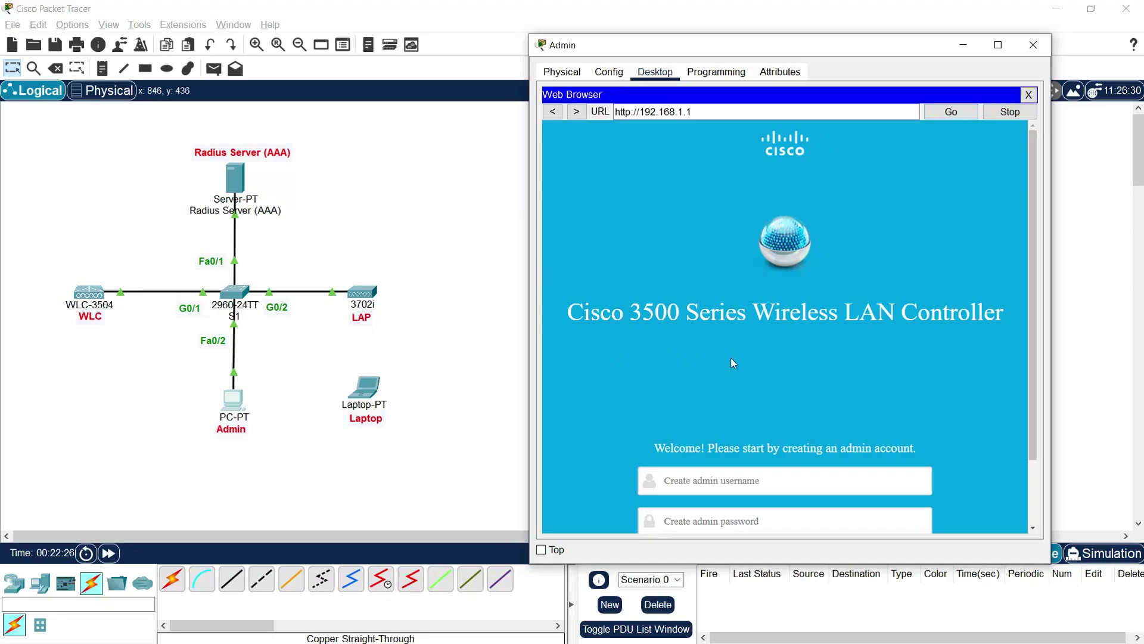
Step: Create the WLC admin account with username admin plus a password and confirmation, then start setup
scroll(754, 361, "down", 3)
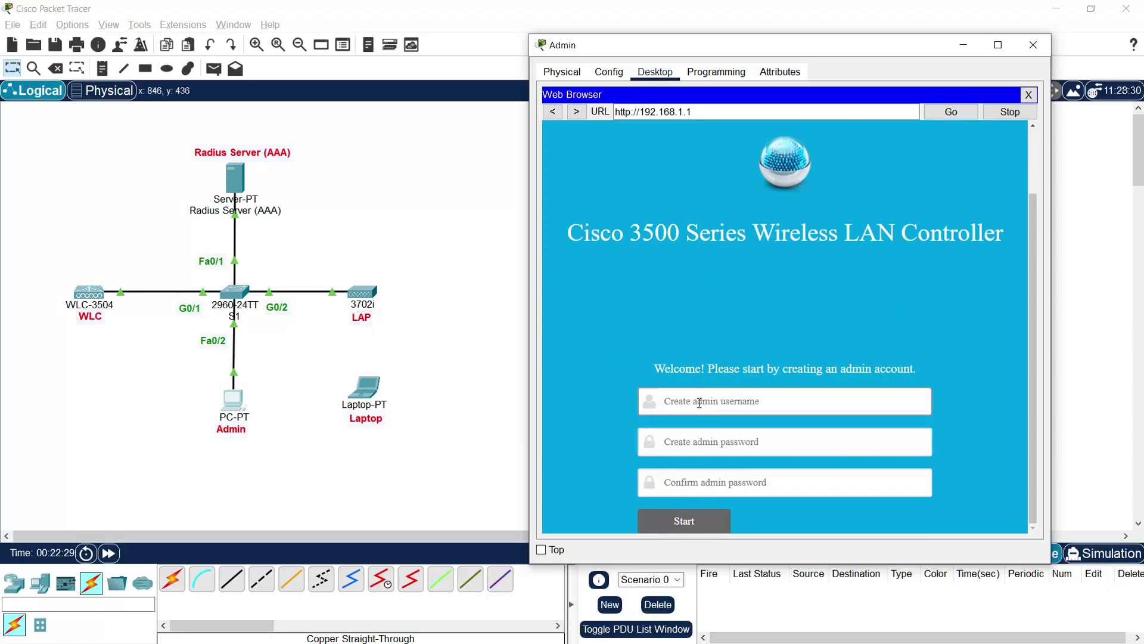
left_click(739, 404)
type("admin")
key("Tab")
type("Cisco1")
key("Tab")
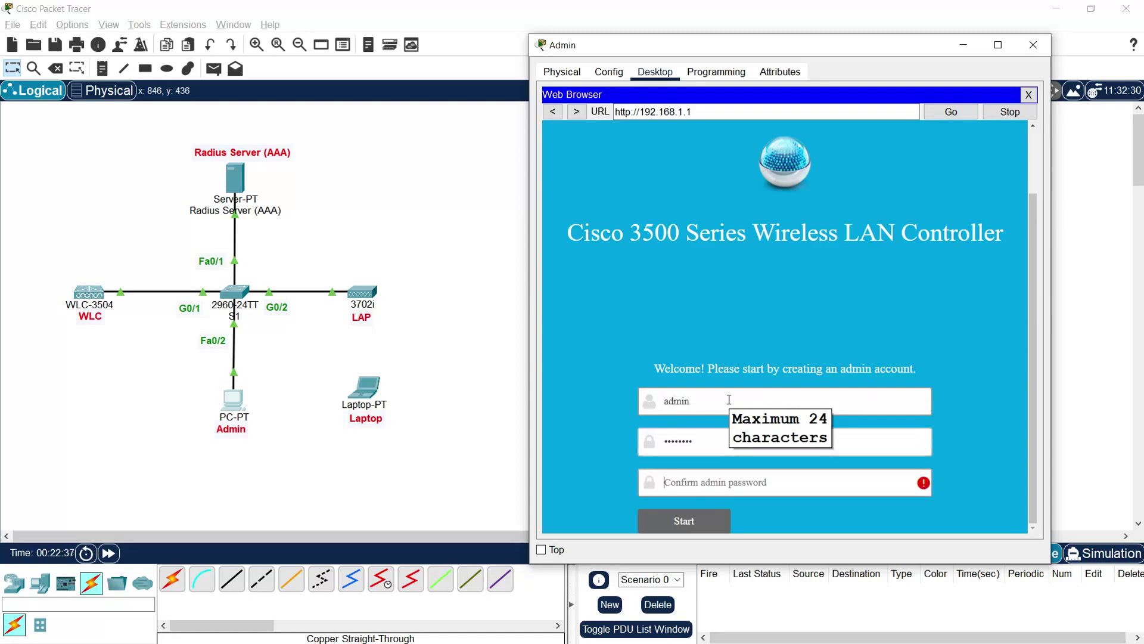
type("Cisco123")
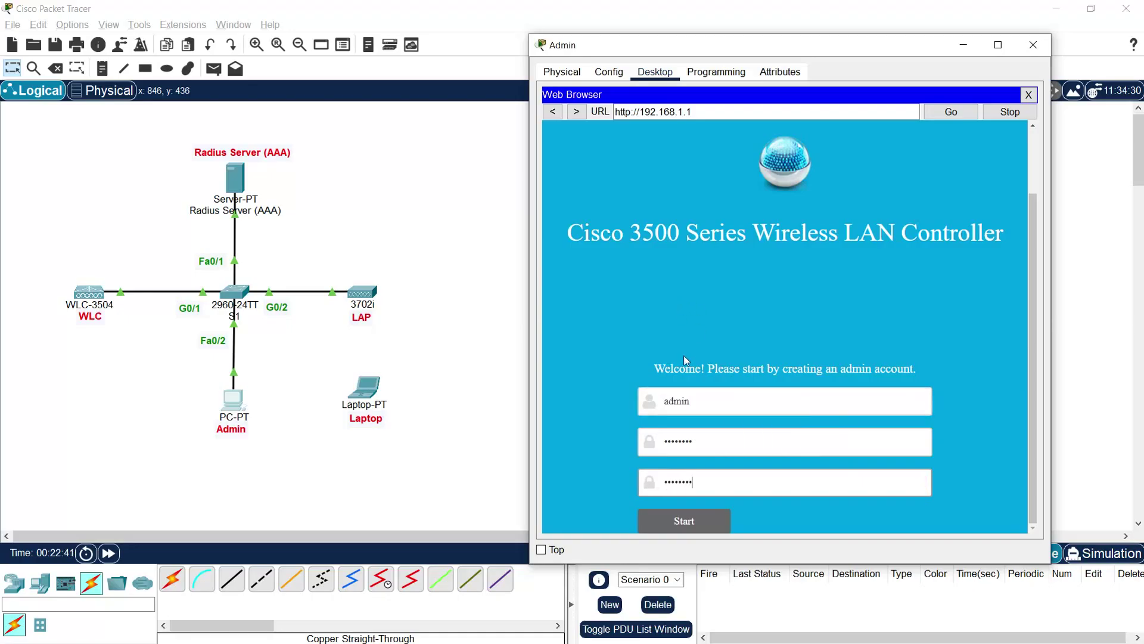
left_click(682, 517)
Step: Name the controller WLC and give it management IP 192.168.1.1 with mask 255.255.255.0
left_click(749, 220)
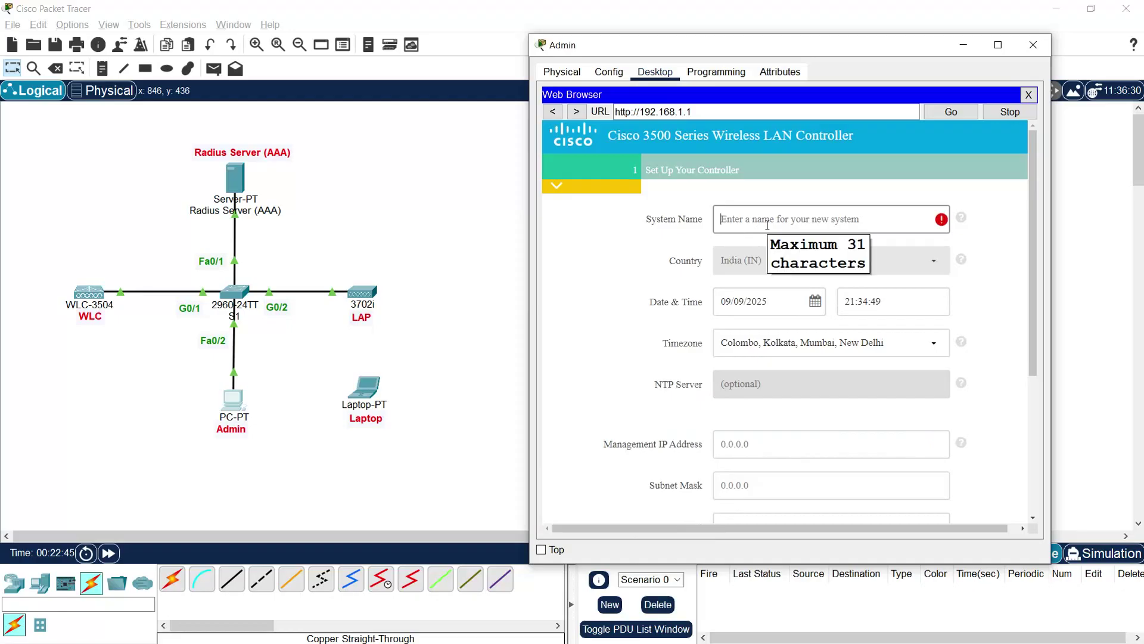
type("WLC")
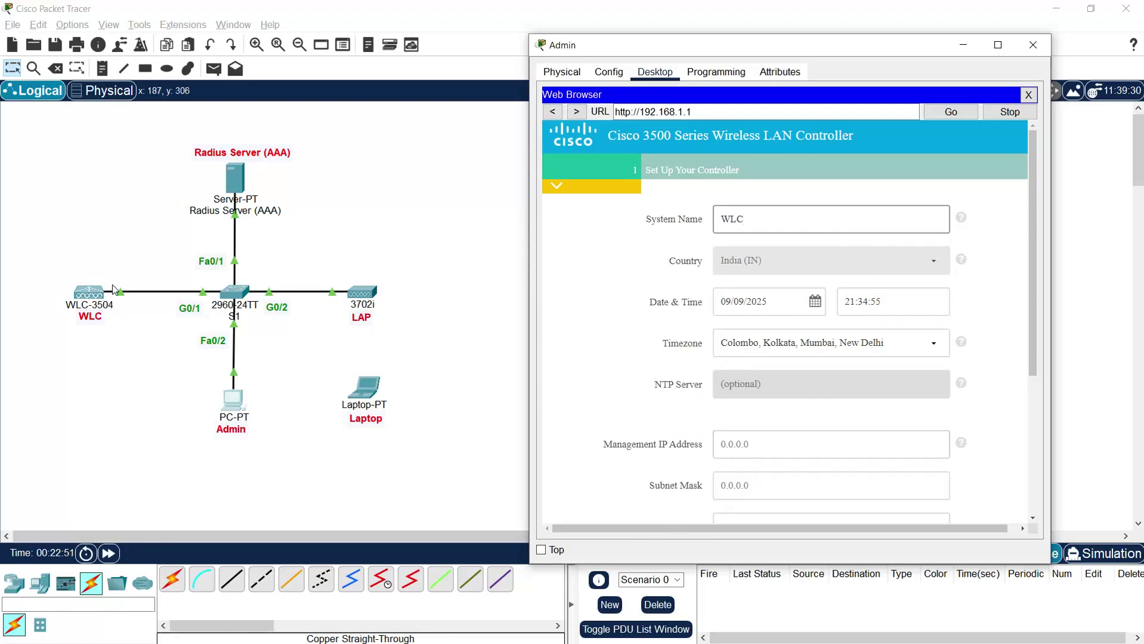
left_click(747, 441)
scroll(748, 441, "down", 1)
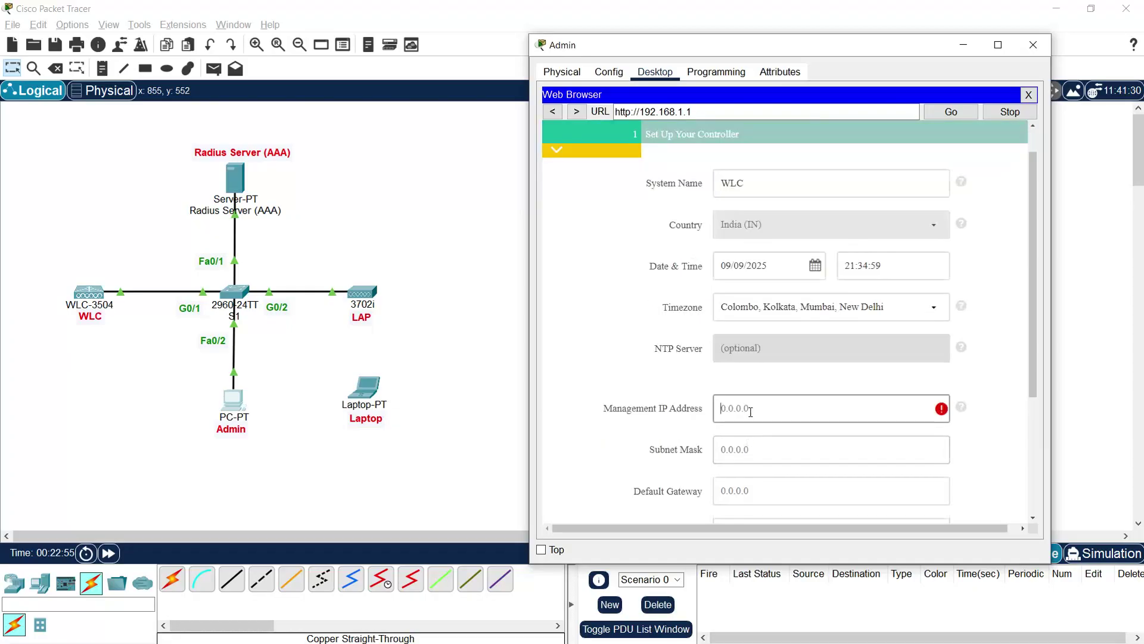
type("192")
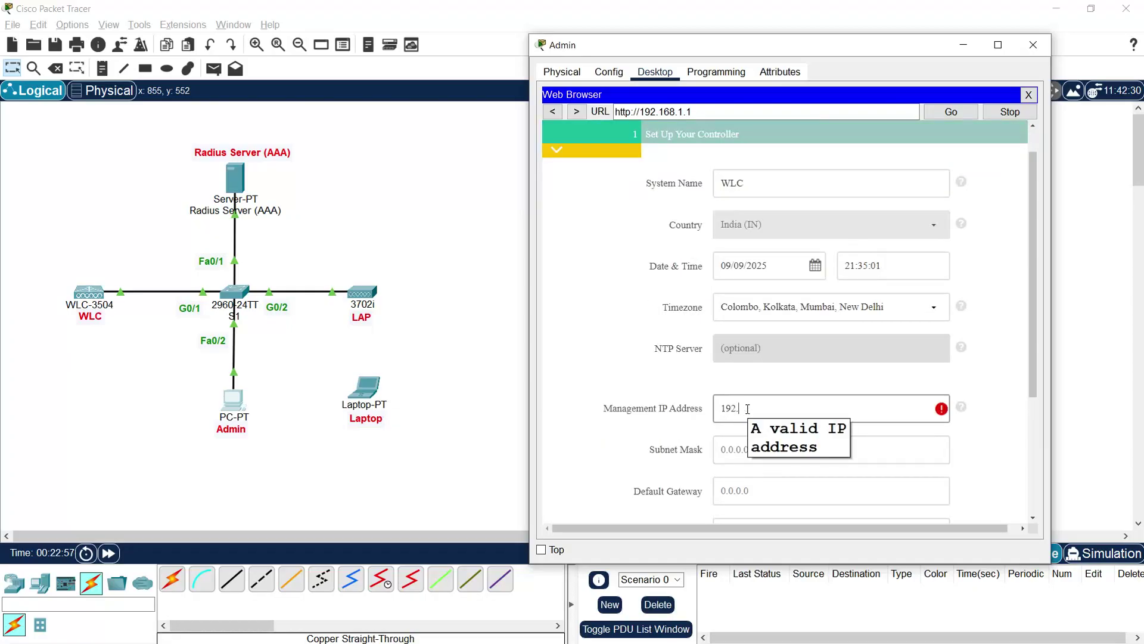
type(".168.1.1")
left_click(786, 461)
type("255")
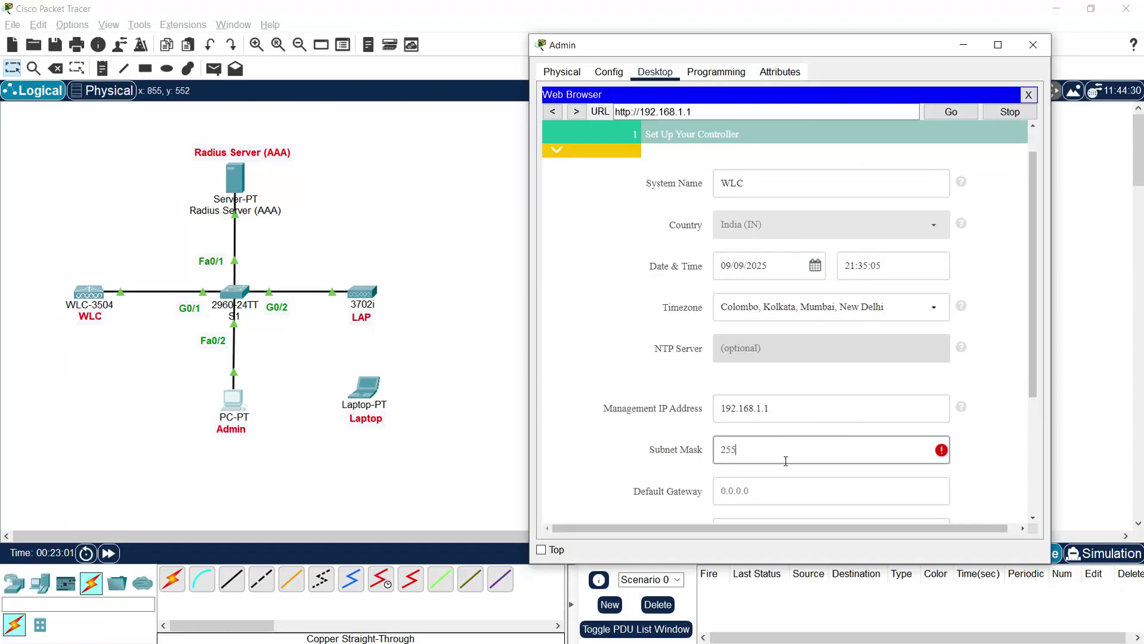
type(".255.255.0")
Step: Set the controller's default gateway to 192.168.1.254 and continue to wireless network settings
left_click(723, 488)
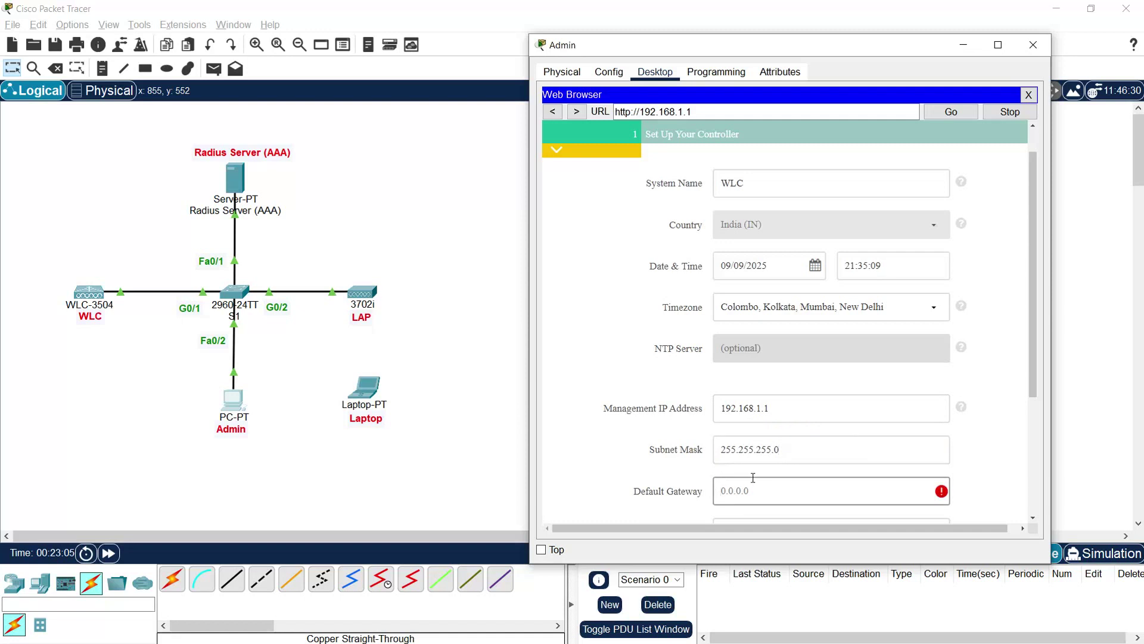
scroll(752, 476, "down", 2)
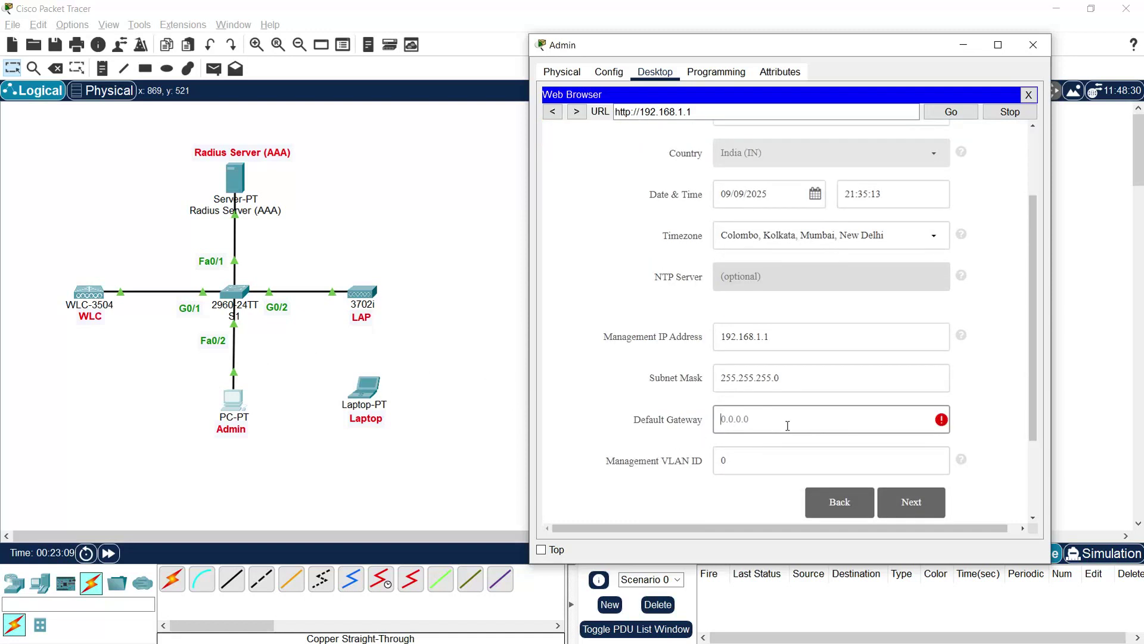
left_click(762, 418)
type("19")
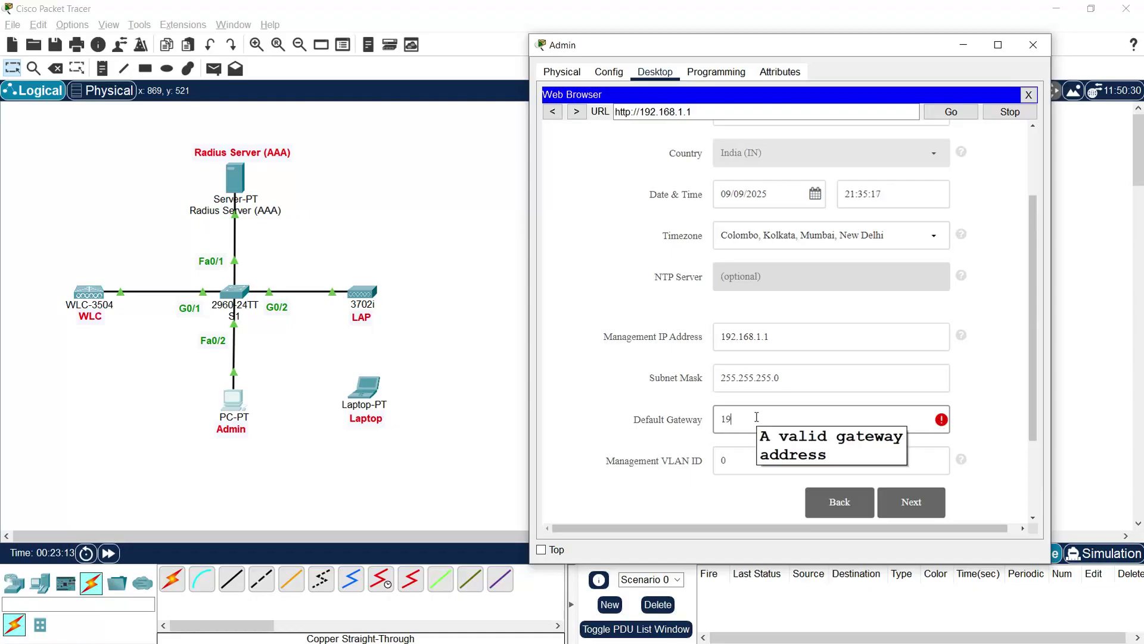
type("2.168.1.254")
scroll(1016, 397, "down", 1)
scroll(1015, 397, "down", 1)
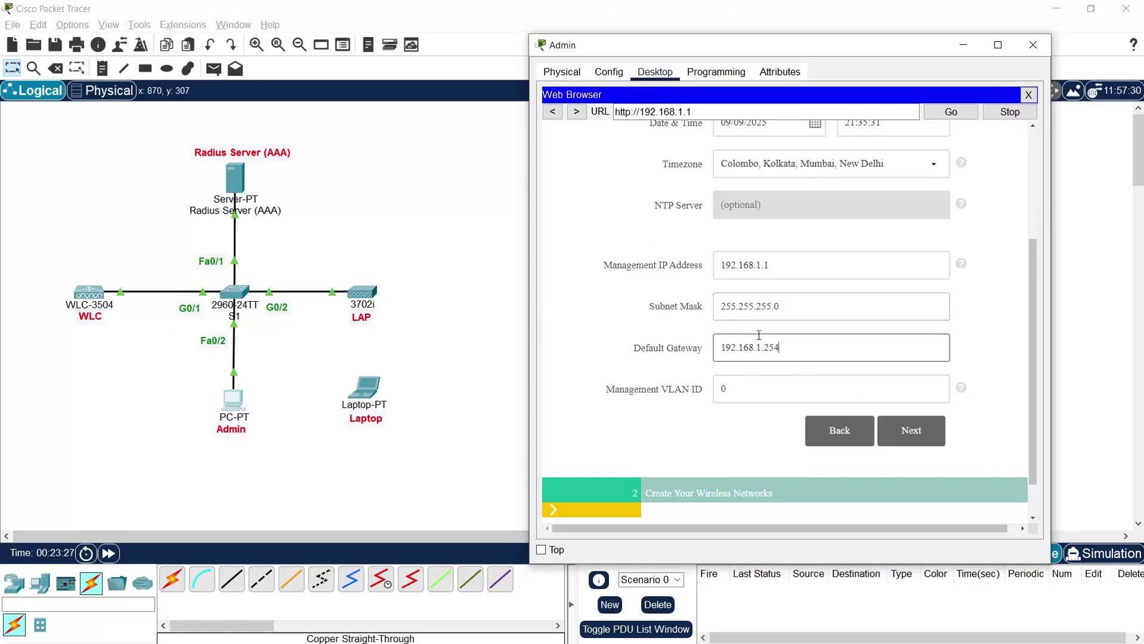
scroll(897, 424, "down", 1)
left_click(907, 404)
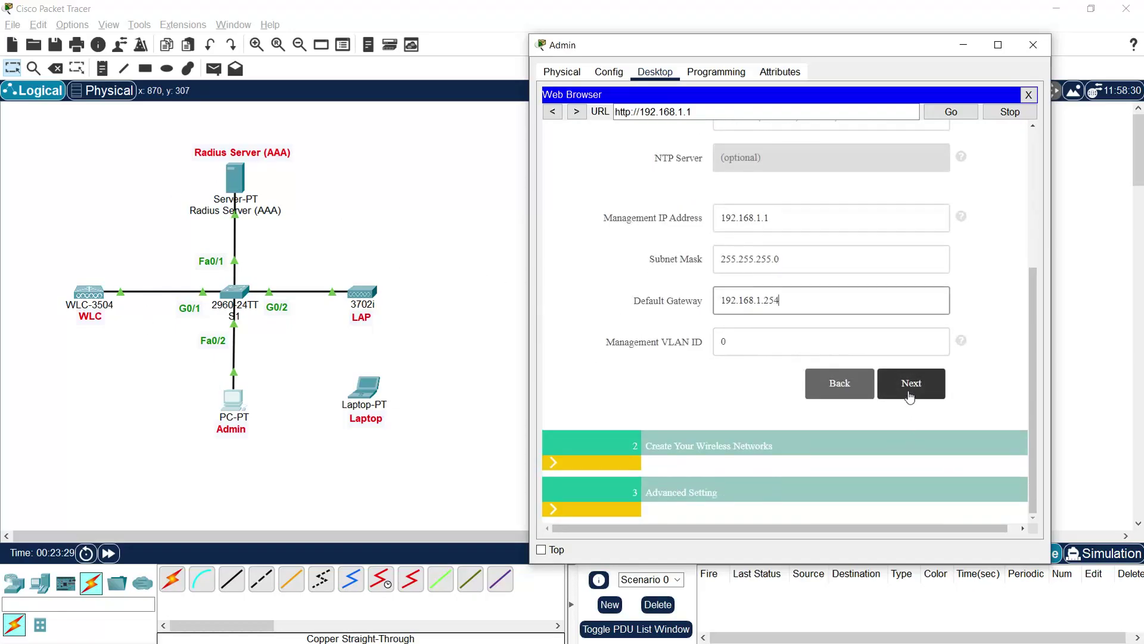
Step: Name the employee network WLAN, give it a confirmed eight-digit passphrase, and continue to advanced settings
scroll(894, 388, "up", 2)
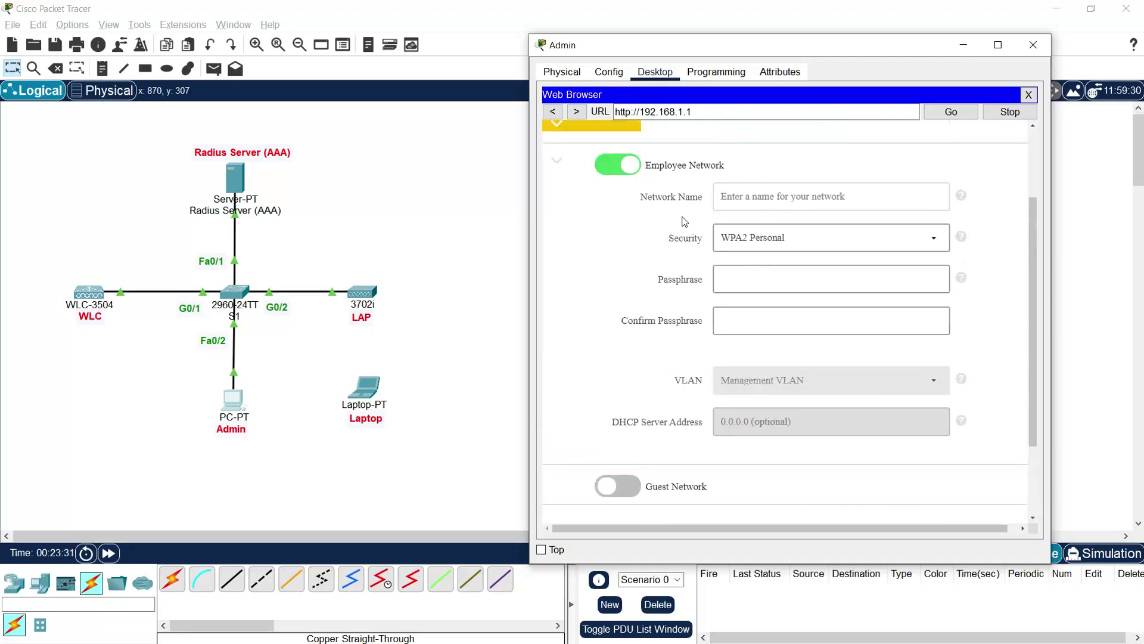
left_click(735, 199)
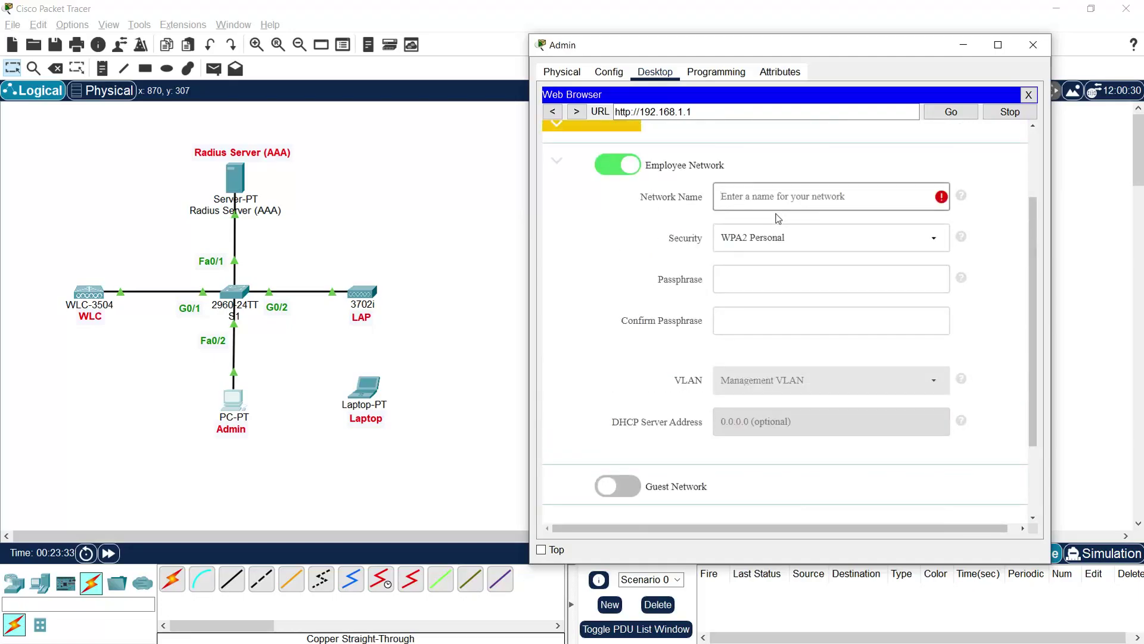
type("WLAN")
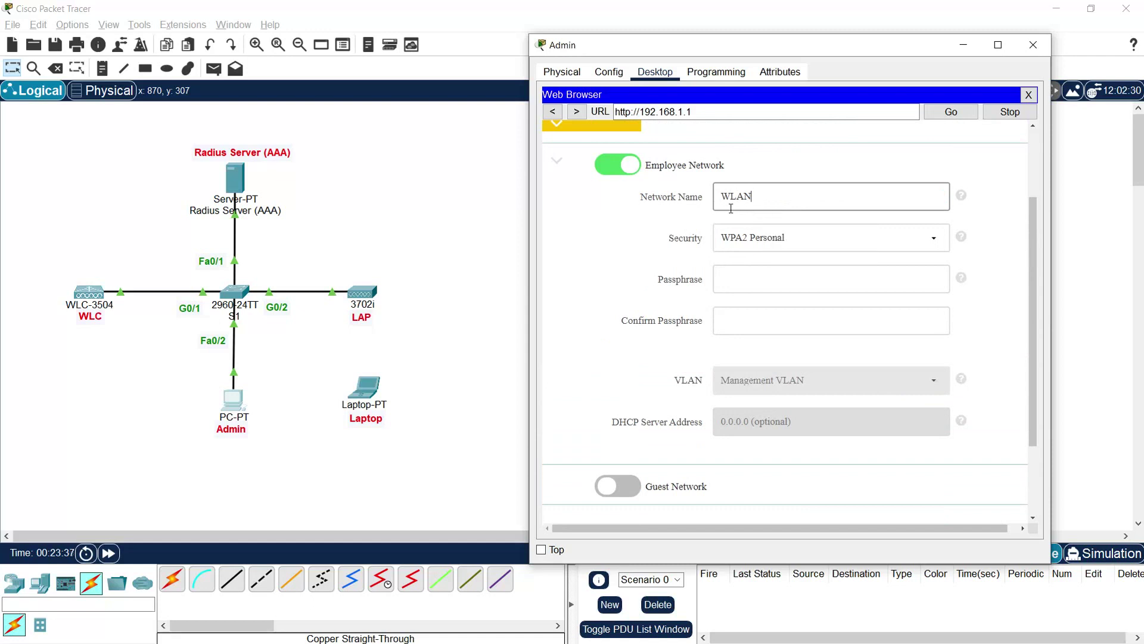
left_click(725, 285)
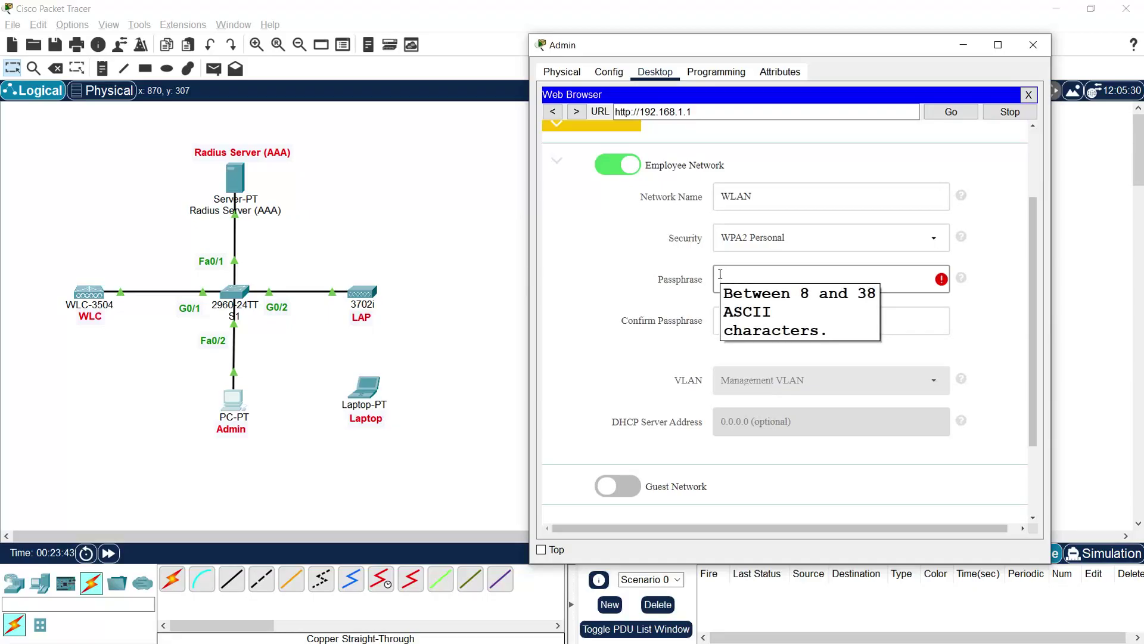
type("12345678")
key("Tab")
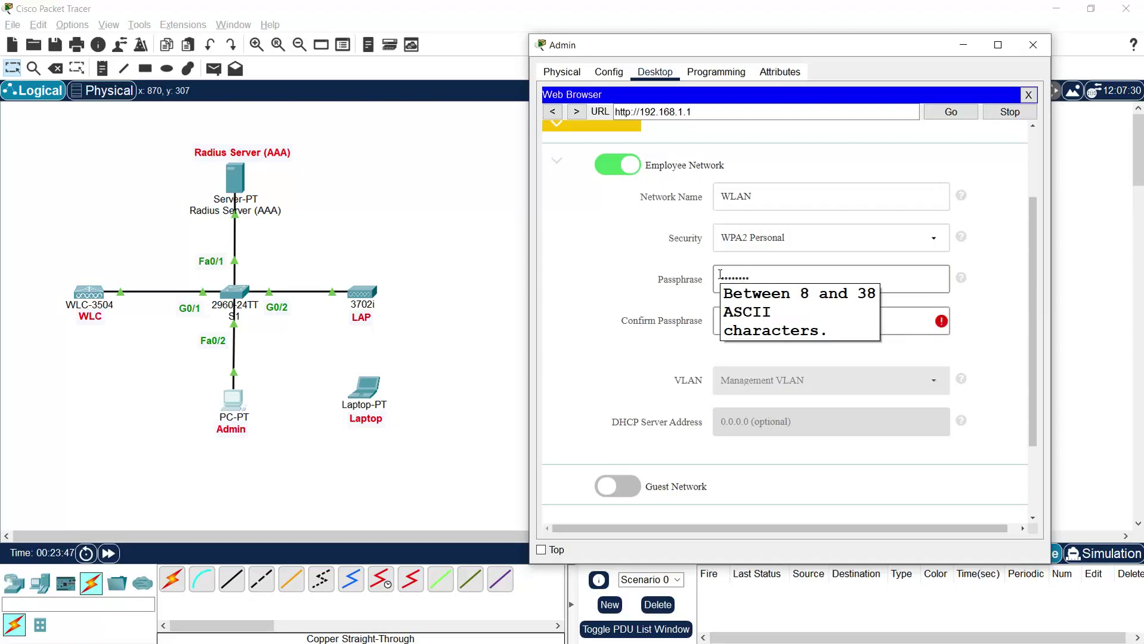
type("12345678")
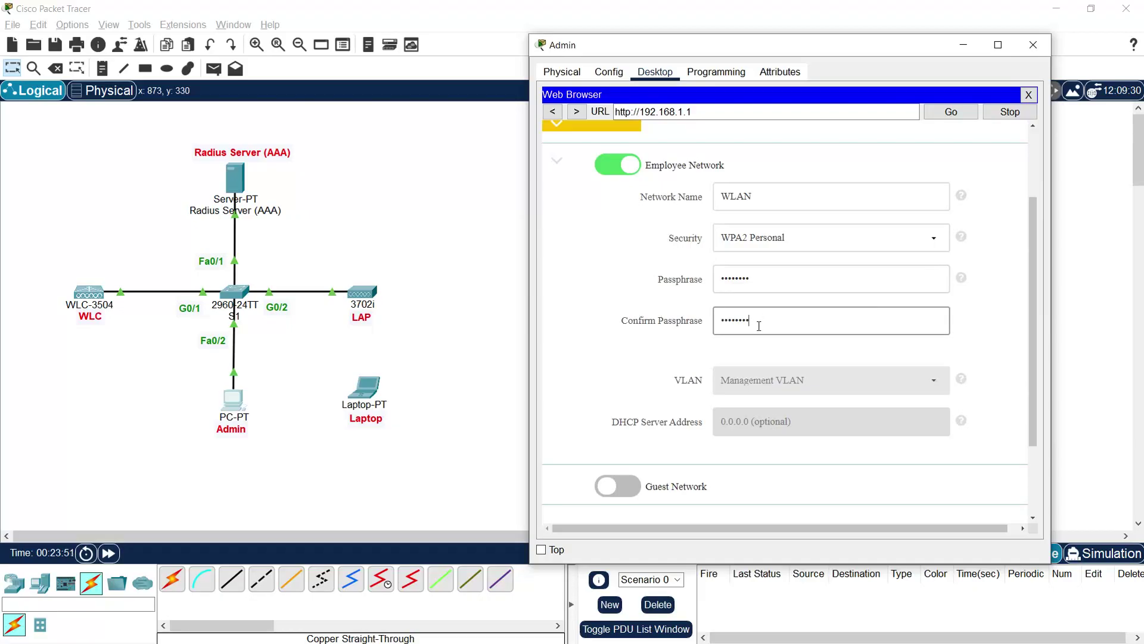
scroll(803, 425, "down", 3)
left_click(916, 434)
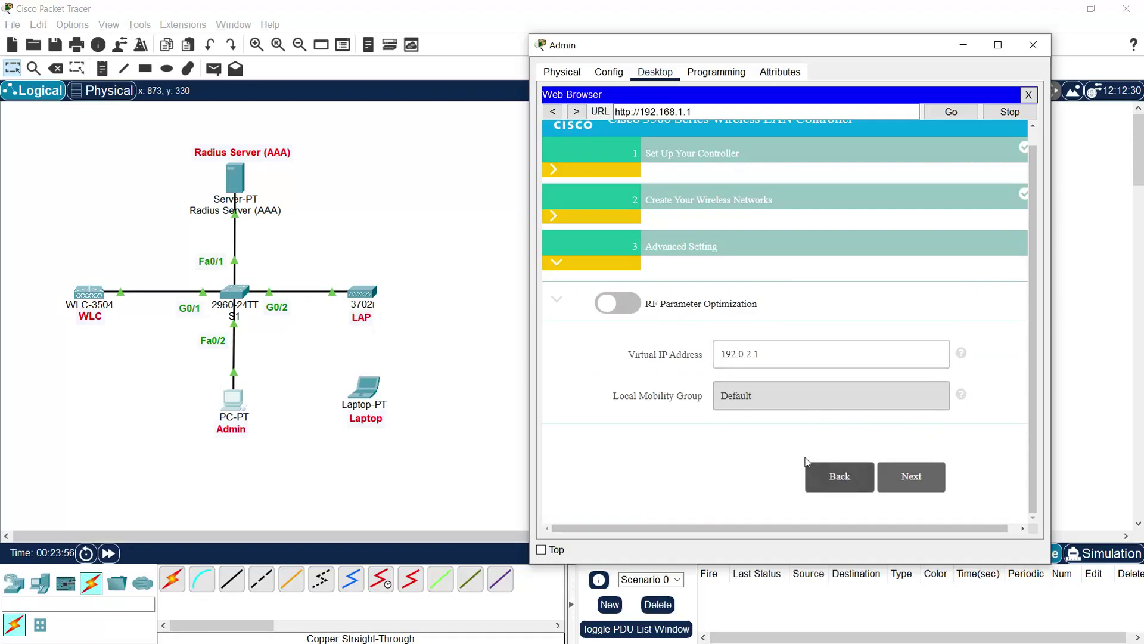
Step: Apply the wizard settings from the summary page and confirm the controller reboot
left_click(915, 491)
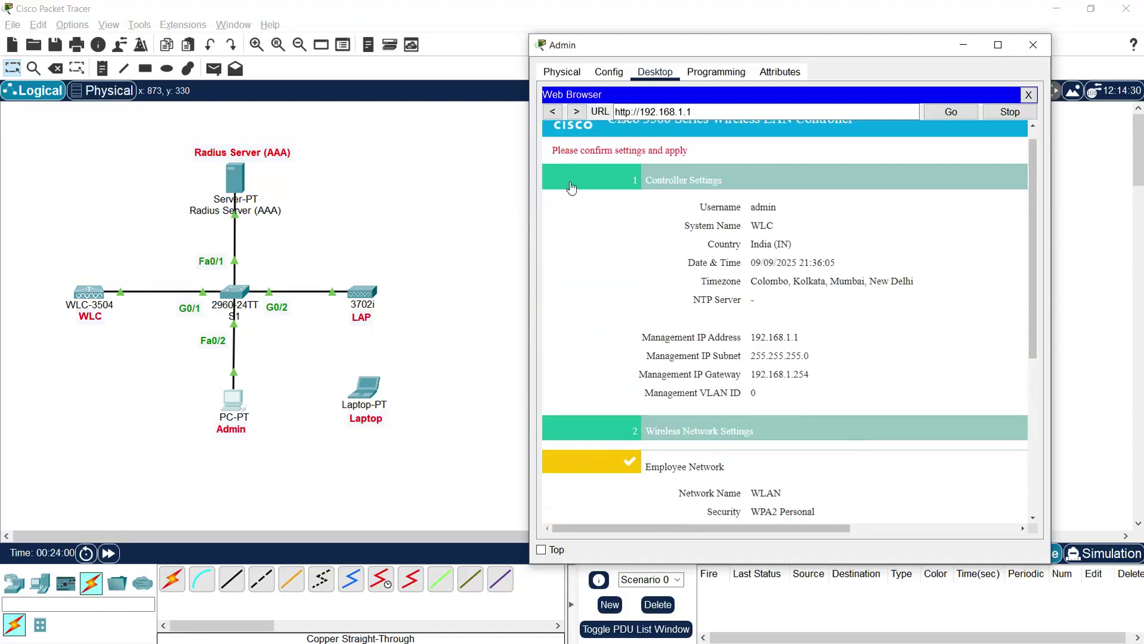
scroll(834, 334, "down", 5)
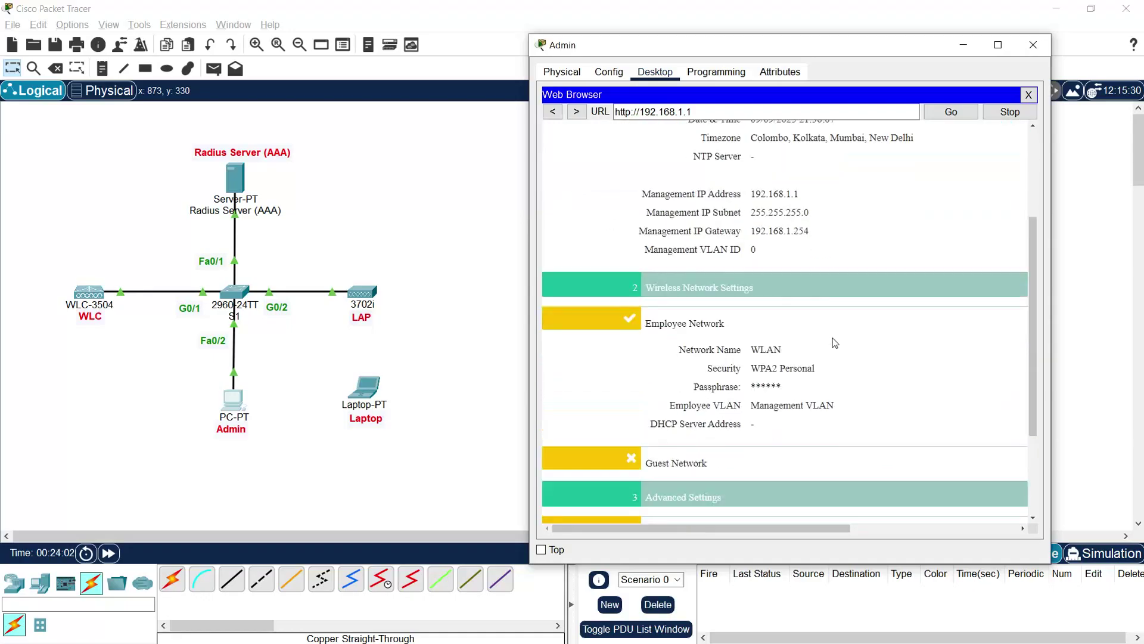
scroll(848, 360, "down", 1)
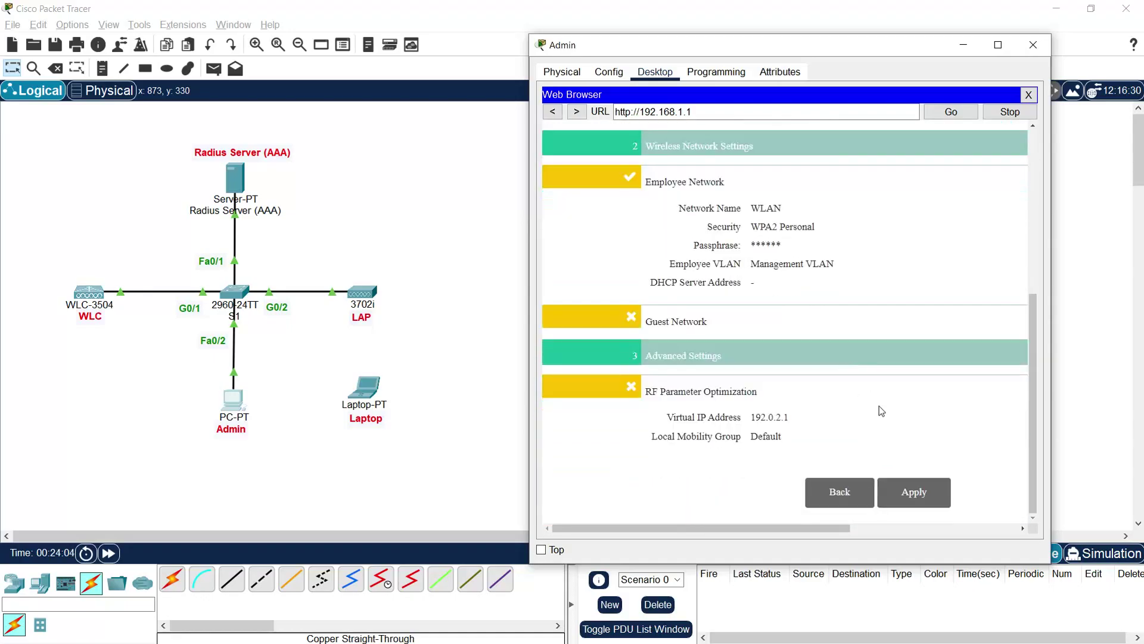
left_click(912, 489)
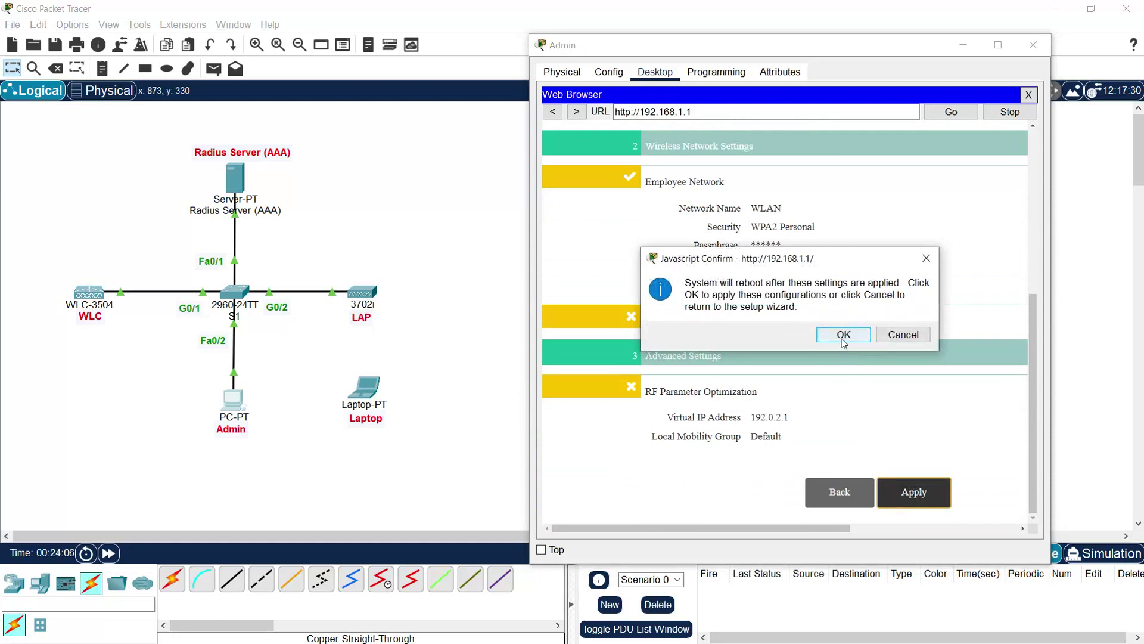
left_click(844, 334)
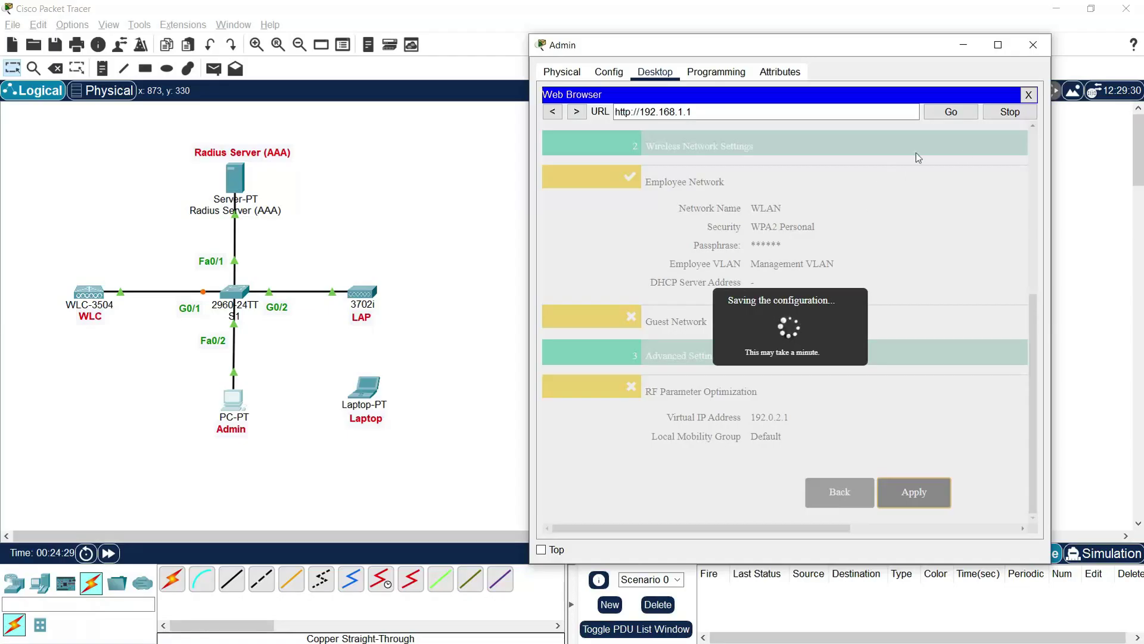
left_click(1028, 97)
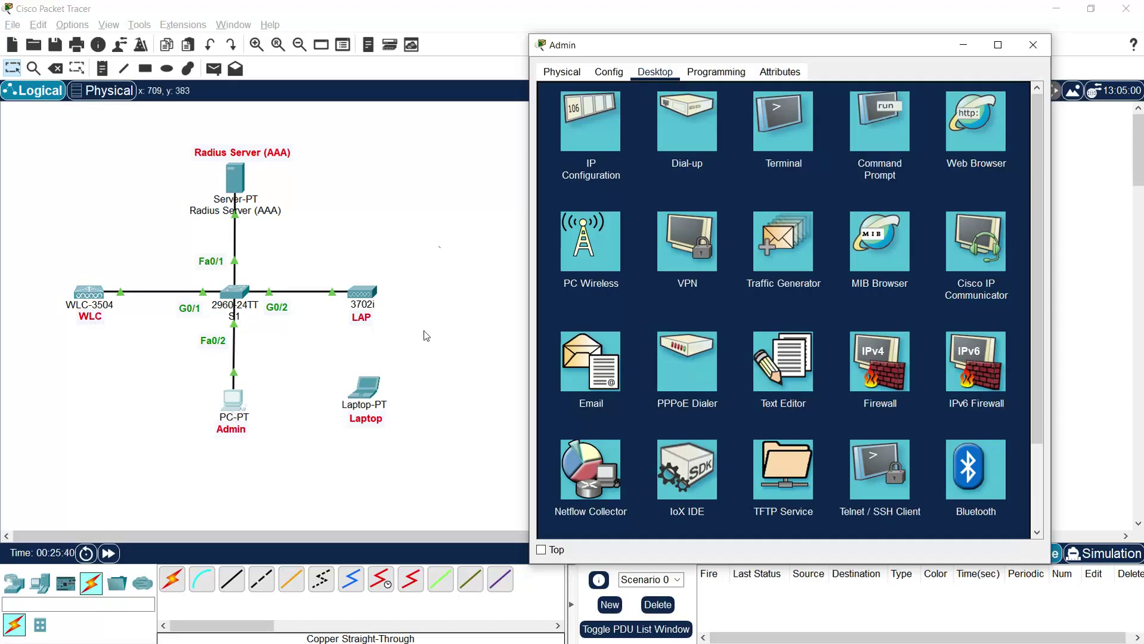
left_click(952, 160)
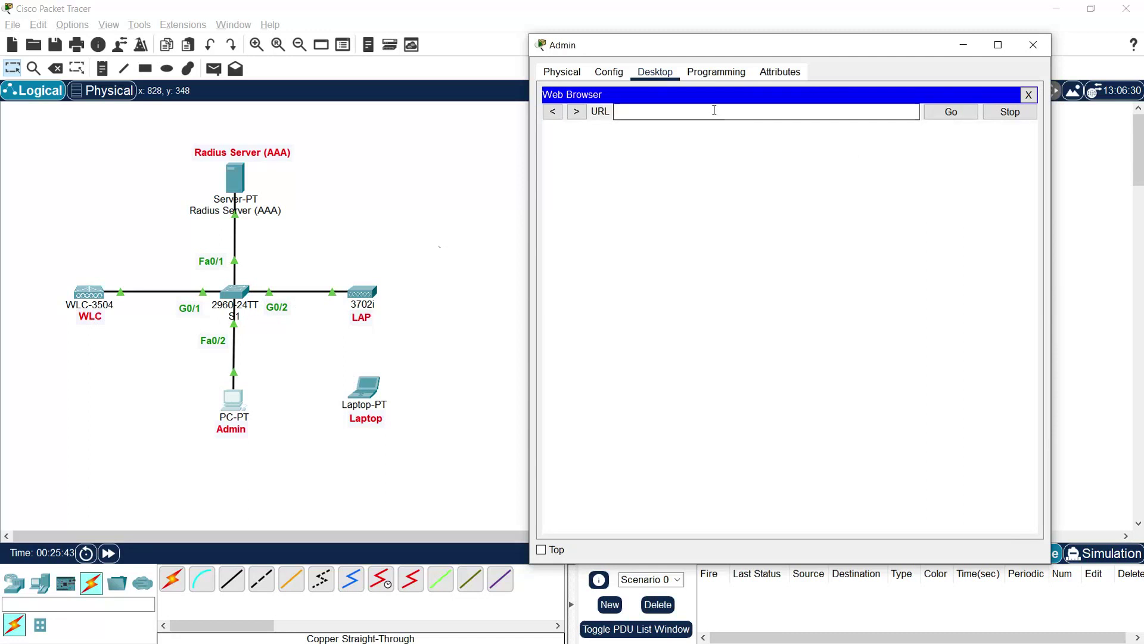
type("192.168.1.1")
key("Return")
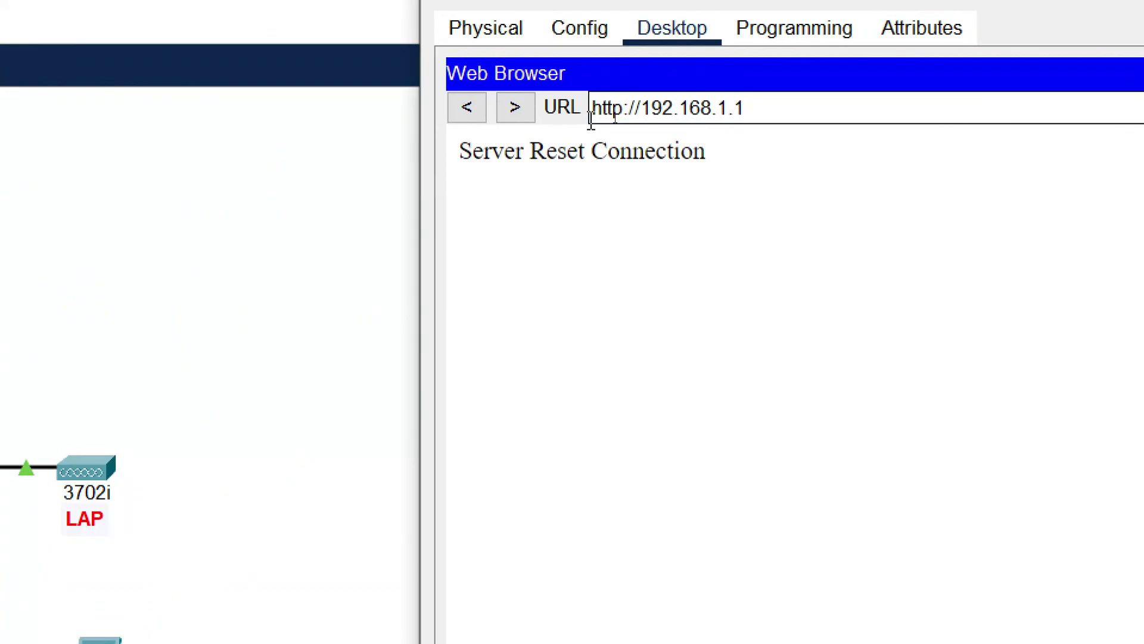
left_click(622, 109)
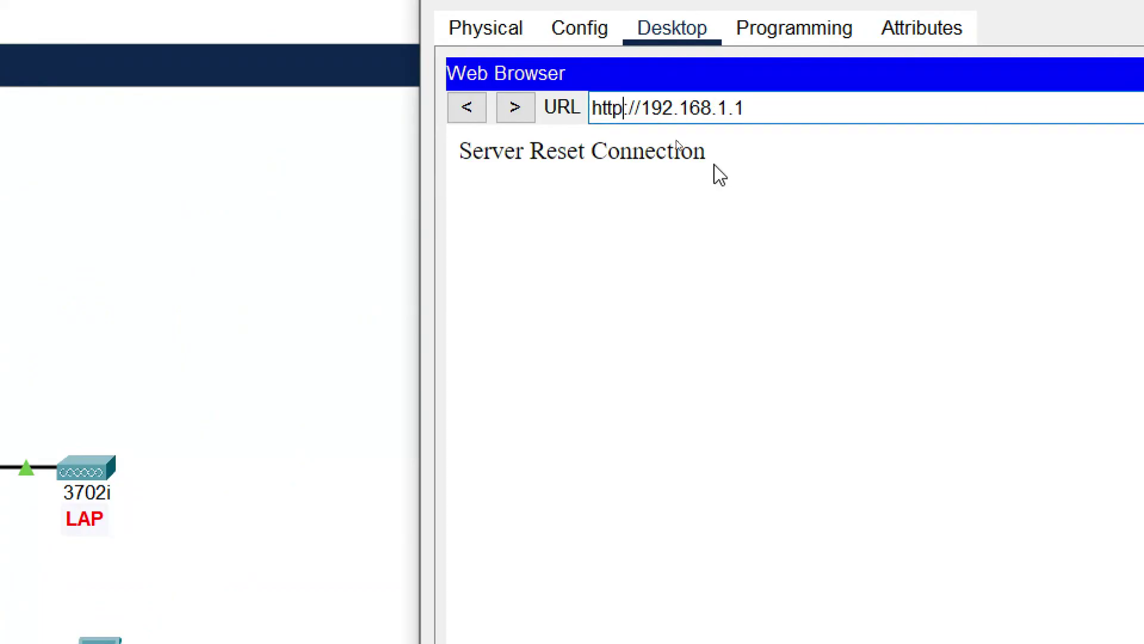
type("s")
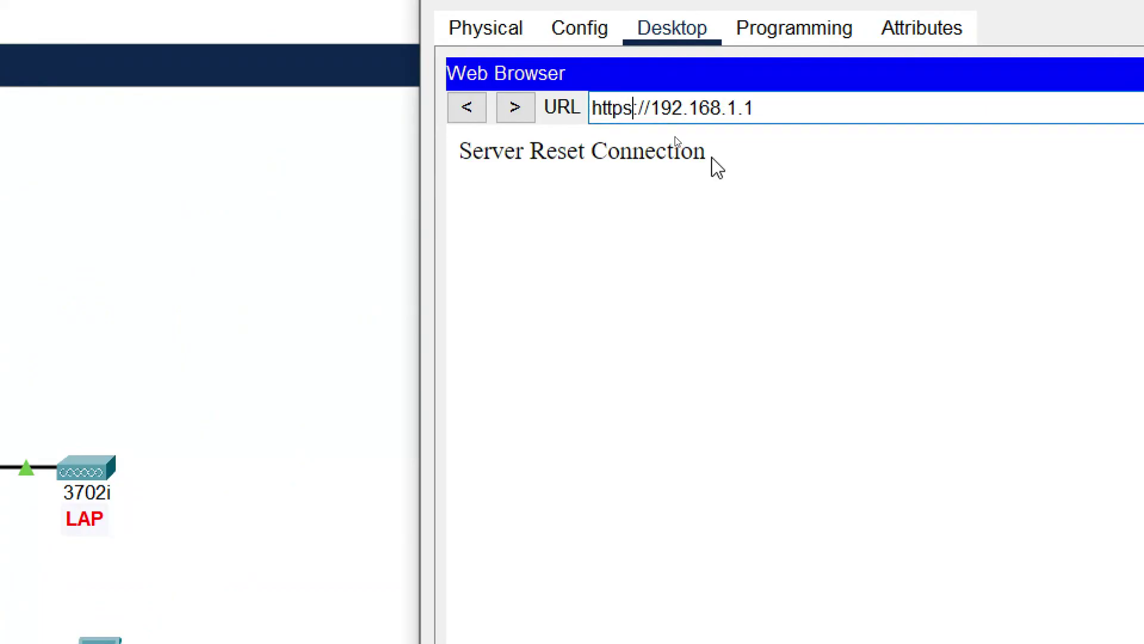
left_click(948, 117)
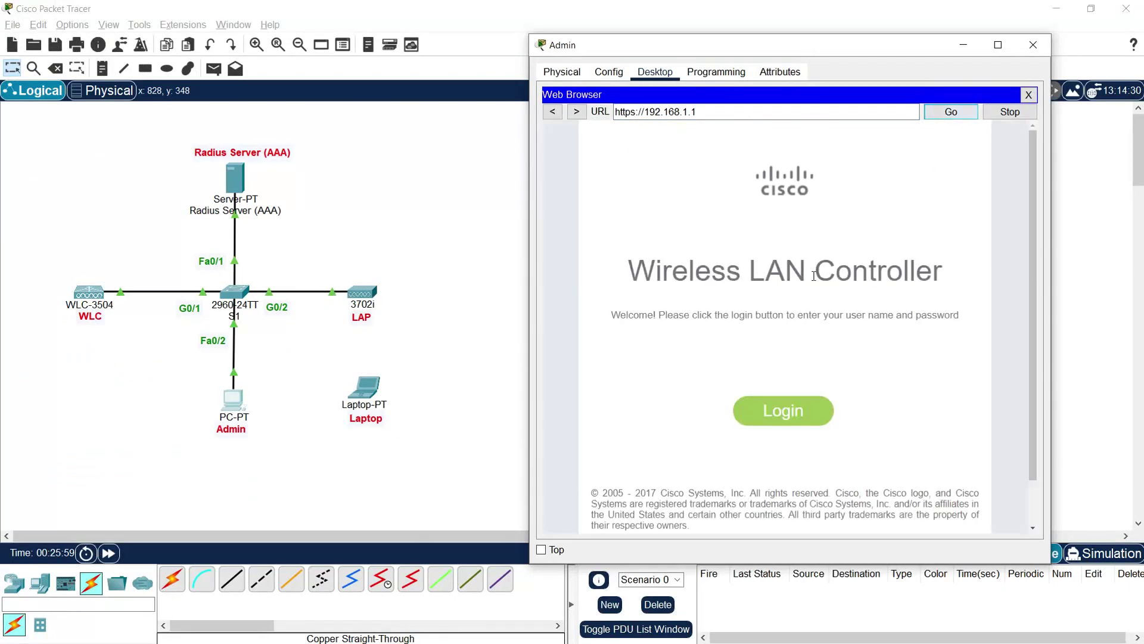
Step: Log in to the controller as admin with its password
left_click(770, 409)
left_click(771, 189)
type("admin")
key("Tab")
type("admin123")
left_click(767, 226)
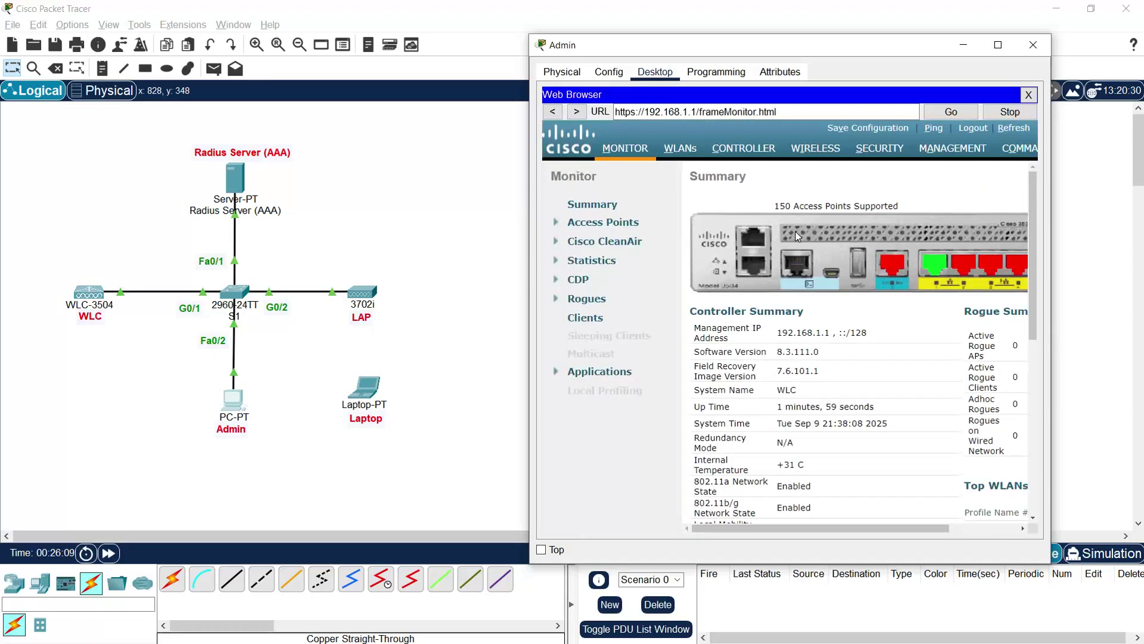
Step: Maximize the Admin PC window and scroll through the WLC Monitor Summary page
left_click(998, 46)
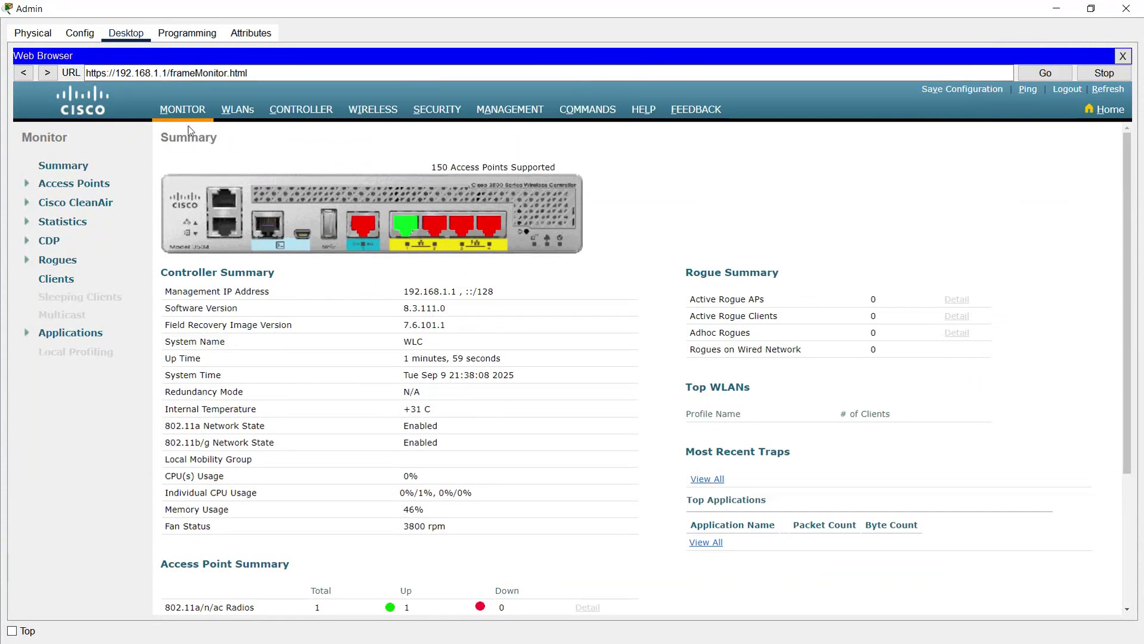
scroll(327, 439, "down", 3)
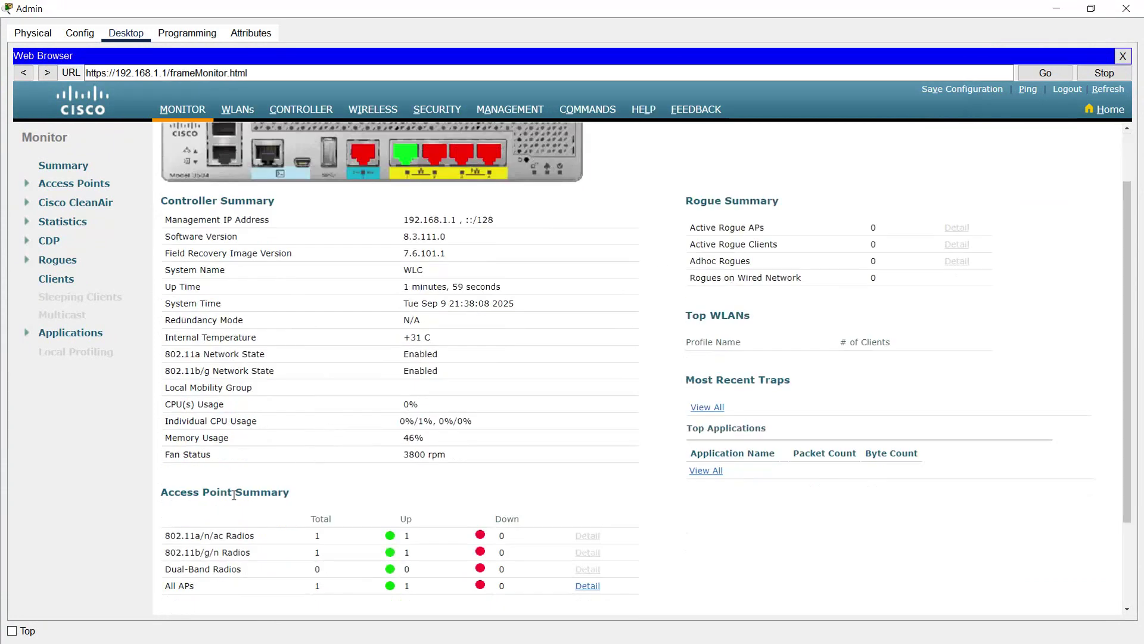
scroll(312, 497, "down", 3)
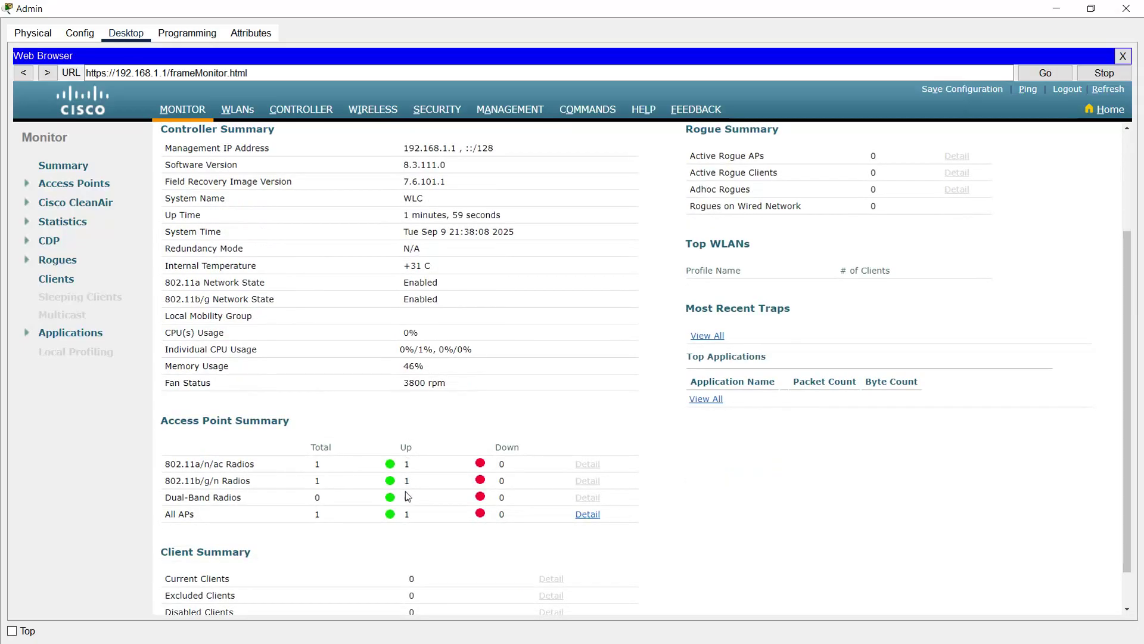
scroll(431, 488, "up", 3)
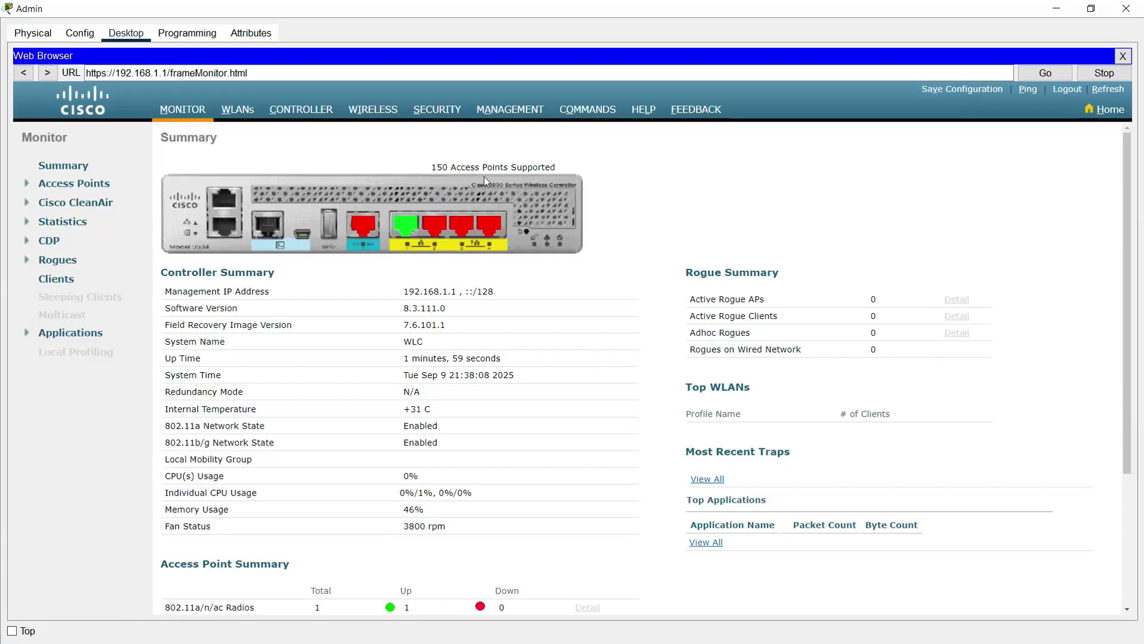
left_click(433, 113)
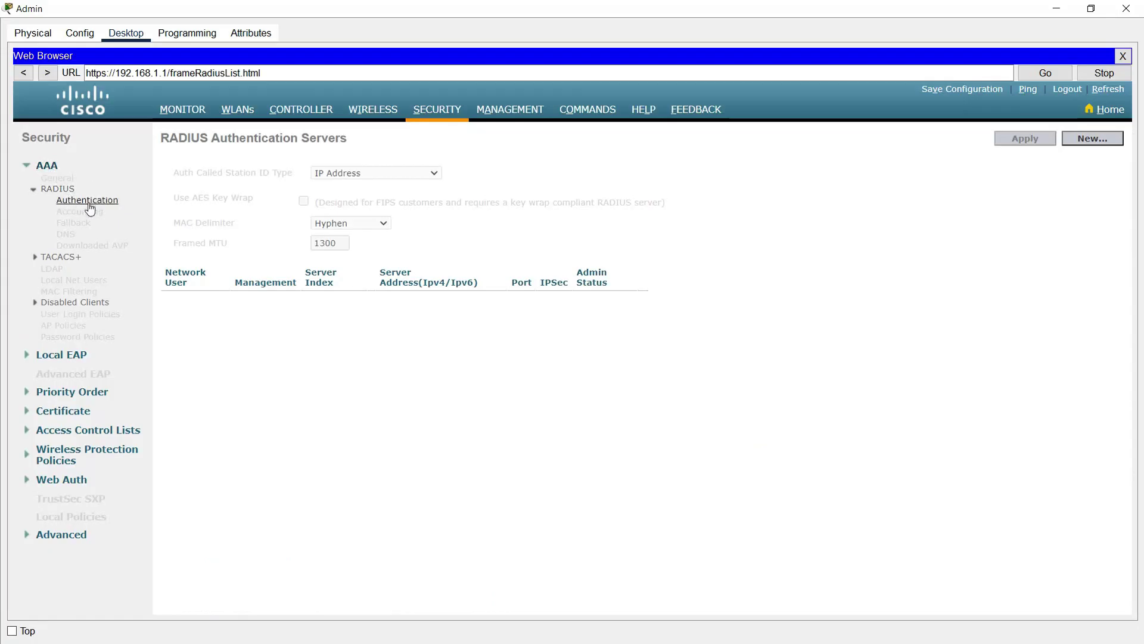
Step: Start a new RADIUS authentication server entry with server index 1, then minimize the Admin PC window
left_click(1093, 142)
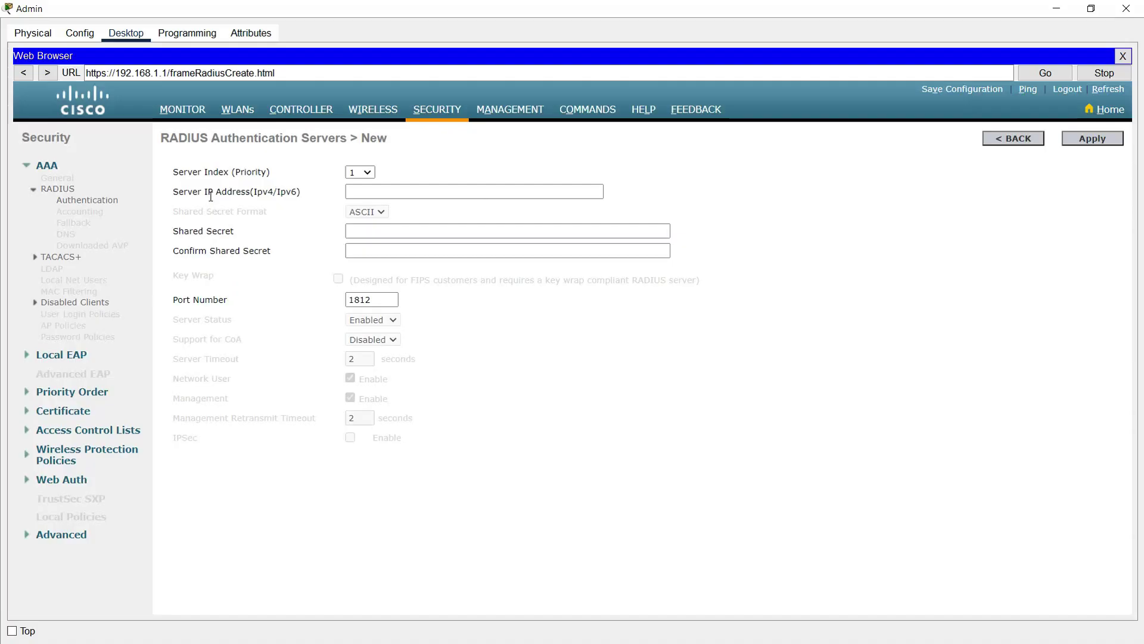
left_click(361, 172)
left_click_drag(370, 284, 368, 391)
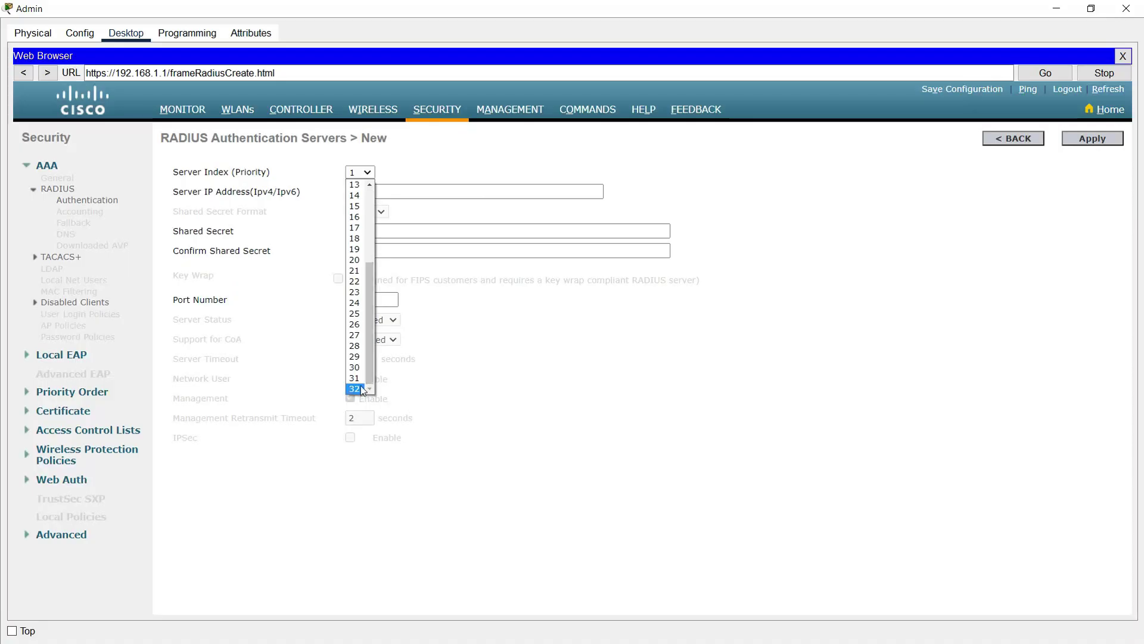
left_click(285, 153)
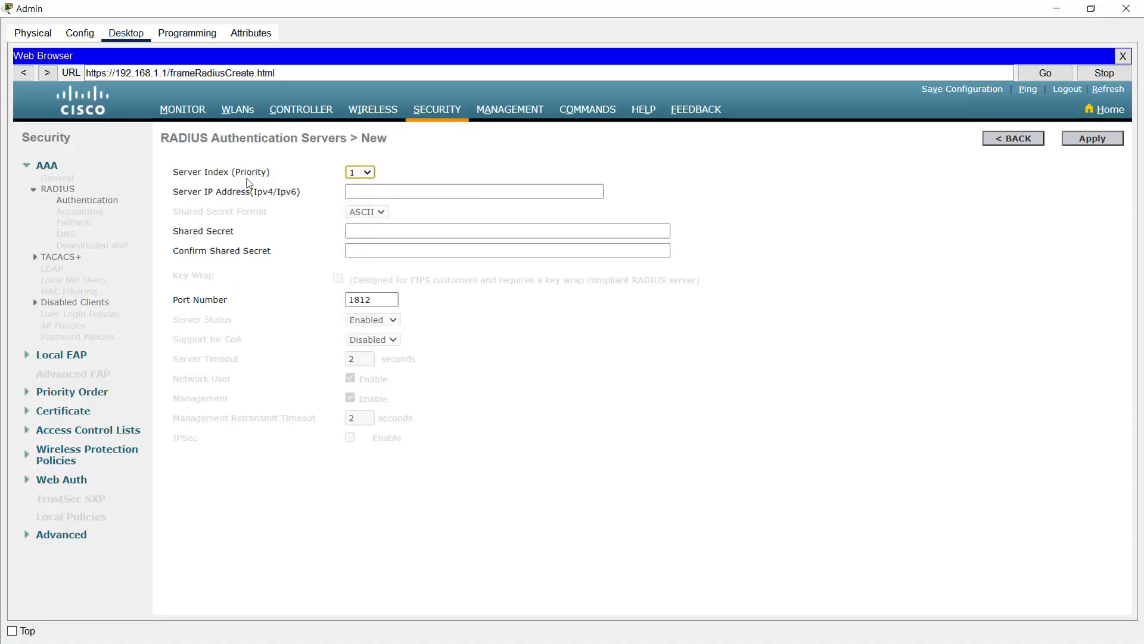
left_click(367, 192)
left_click(1057, 9)
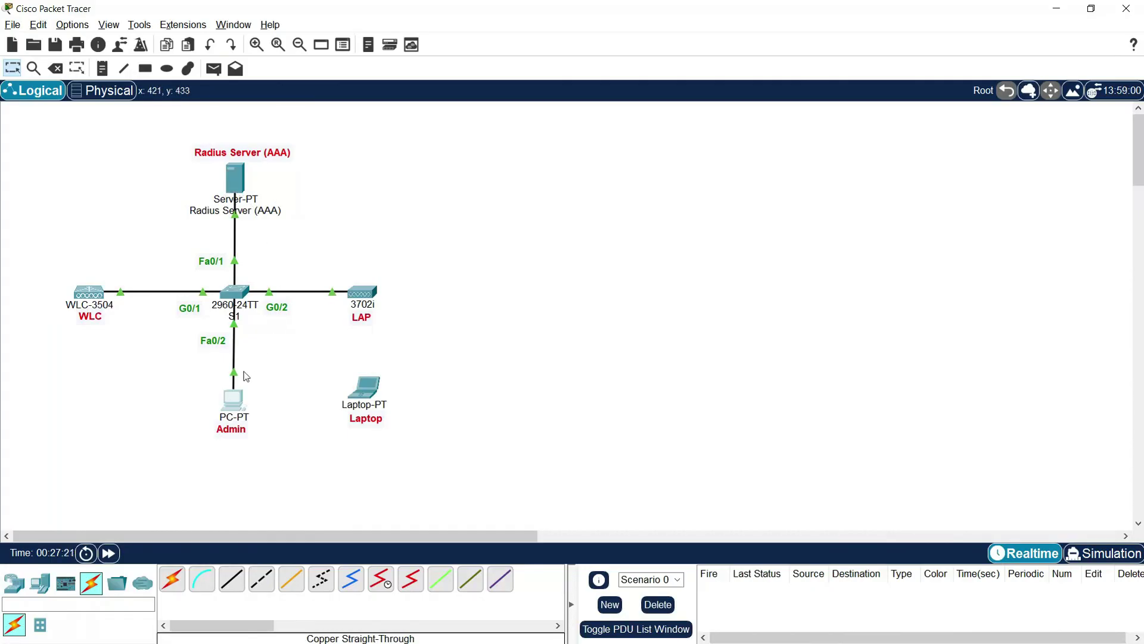
Step: On the Admin PC, register RADIUS server 192.168.1.2, port 1812, with its shared secret on the WLC
left_click(234, 398)
left_click(469, 11)
left_click(361, 192)
type("192.168.1.2")
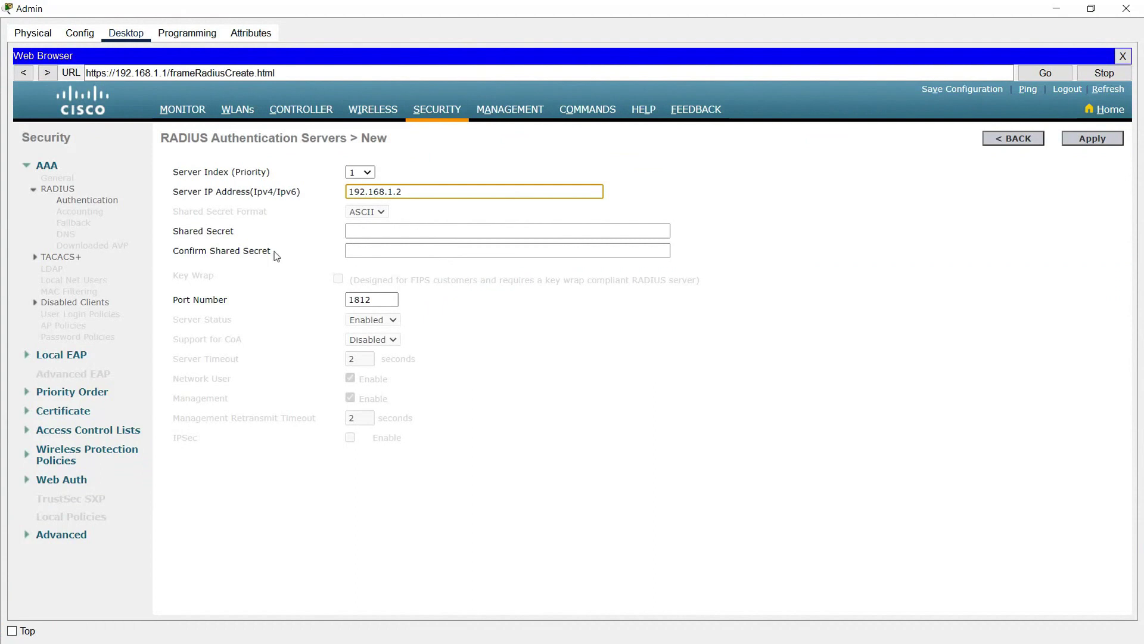
left_click(349, 236)
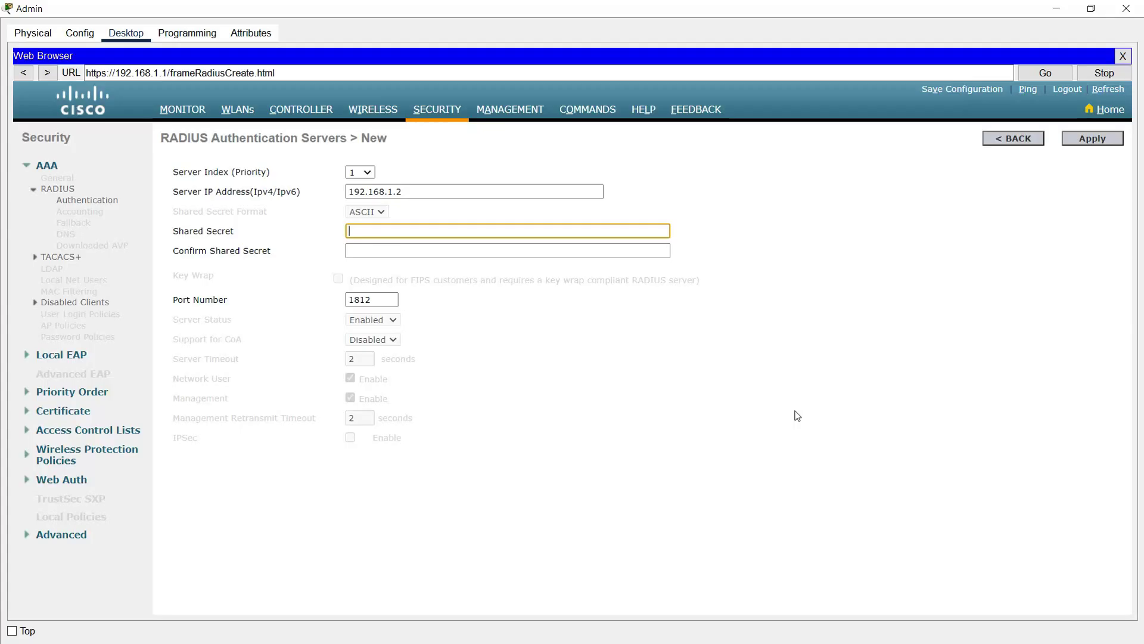
type("isco123")
key("Tab")
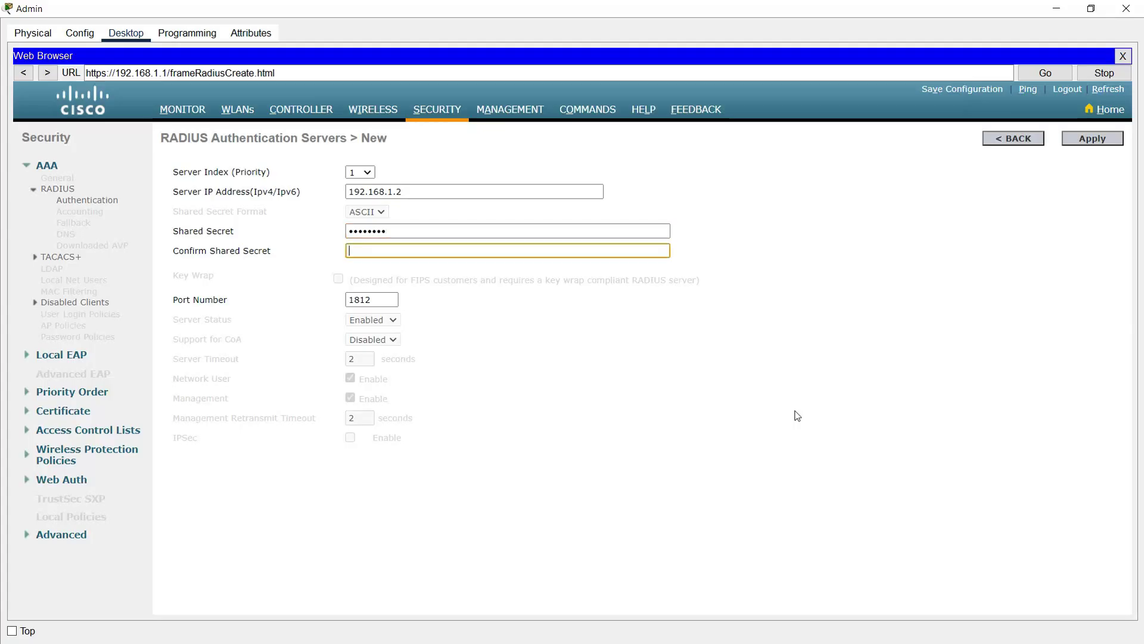
type("cisco")
key("Tab")
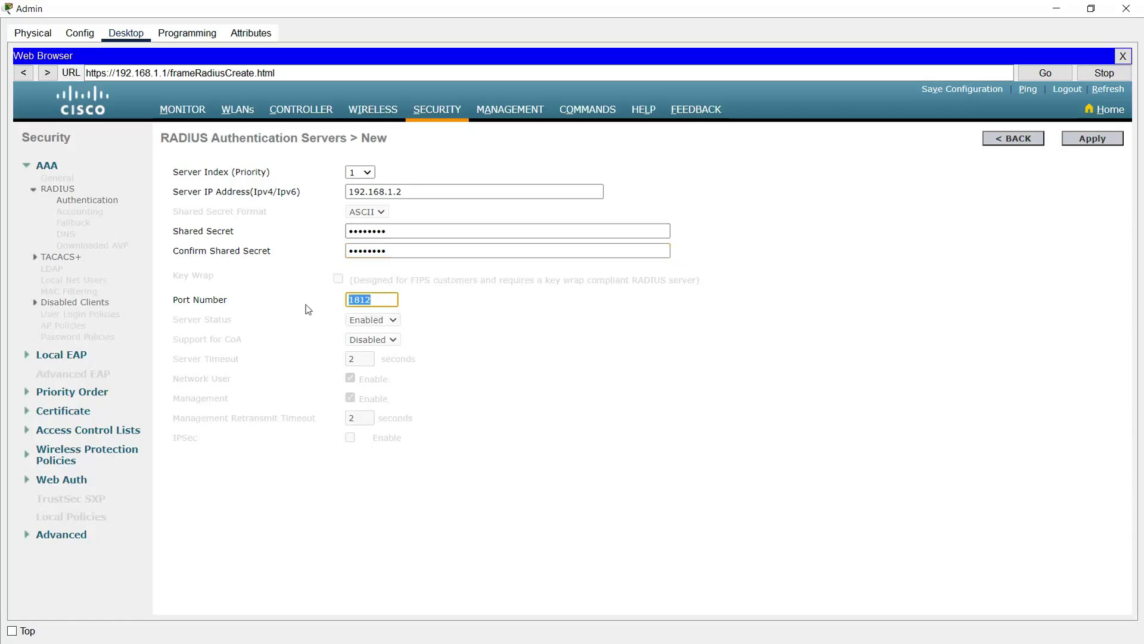
left_click(1057, 212)
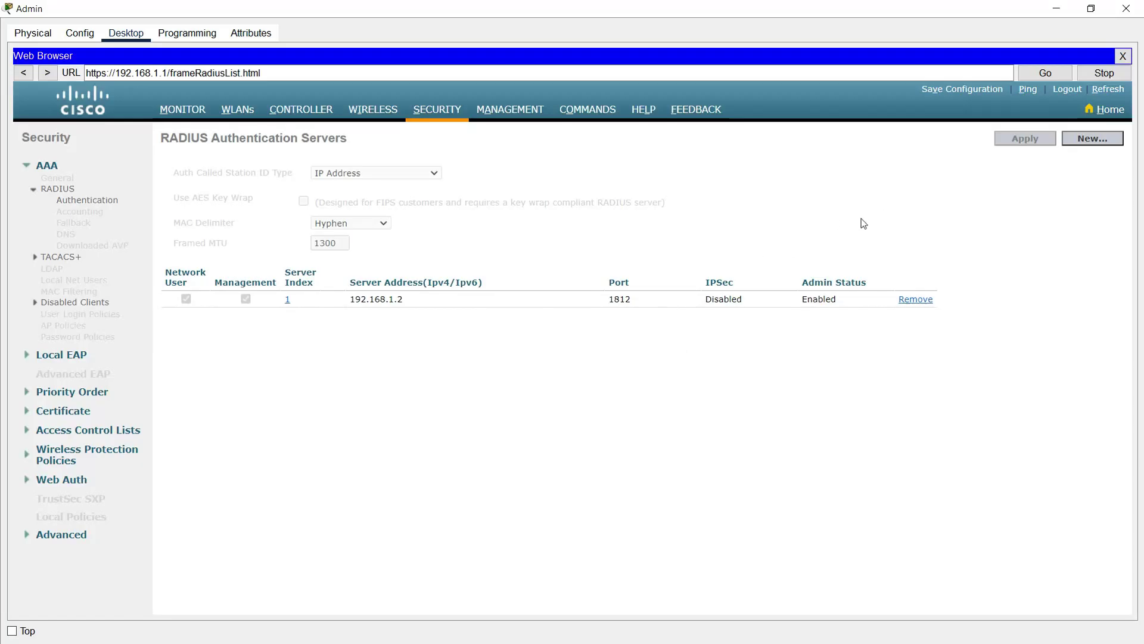
Step: Turn on the Radius Server's AAA service and change its port from 1645 to 1812
left_click(1056, 10)
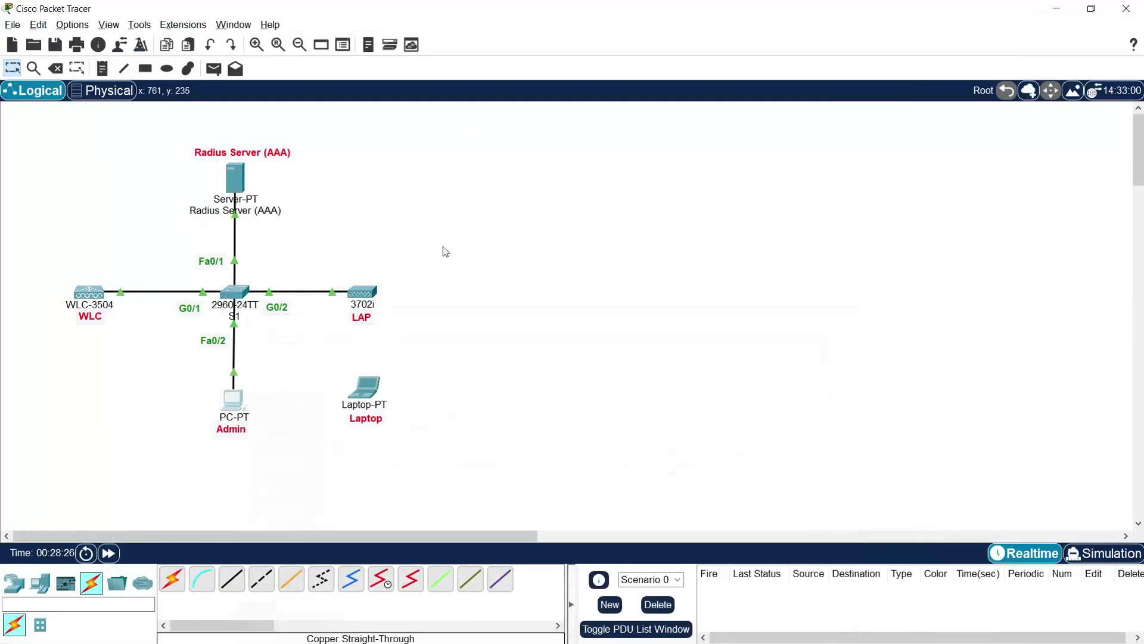
left_click(236, 180)
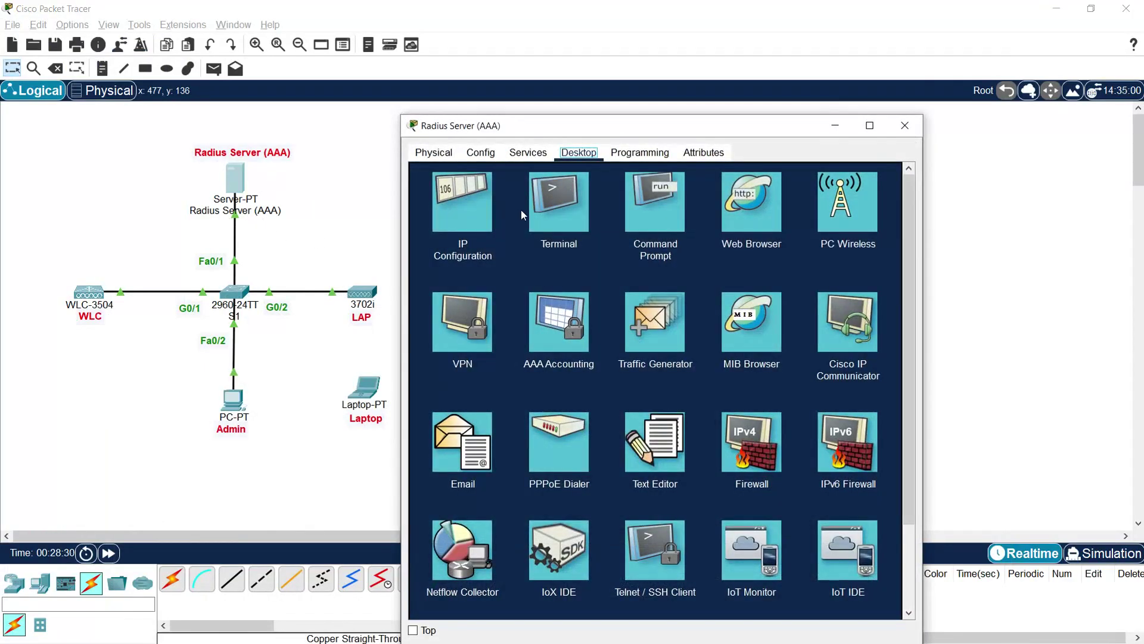
left_click(528, 158)
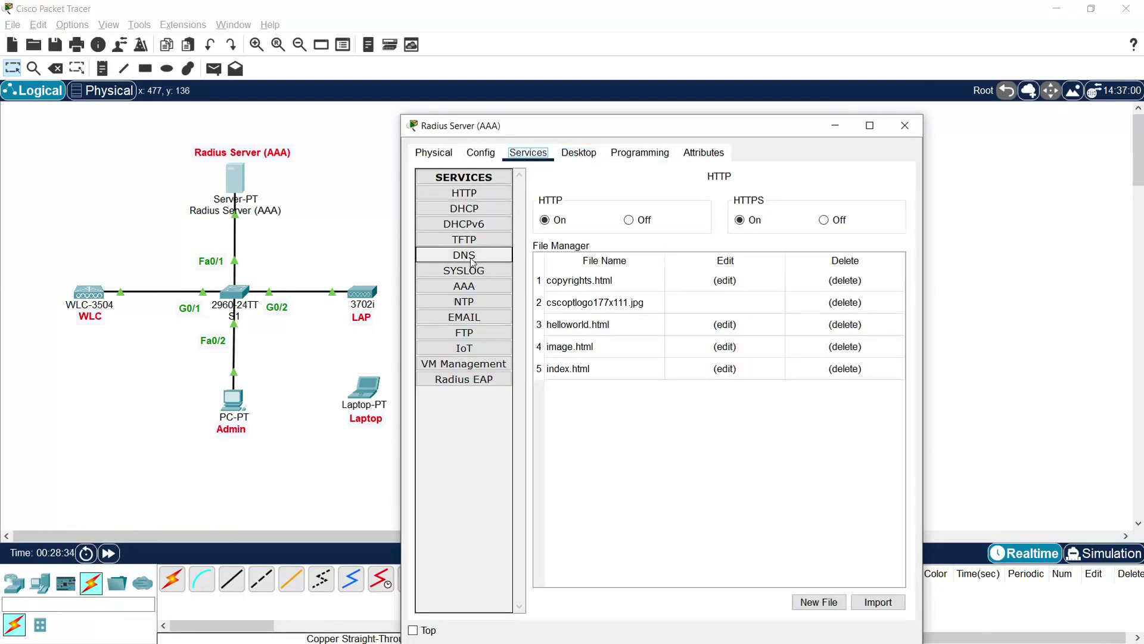
left_click(463, 287)
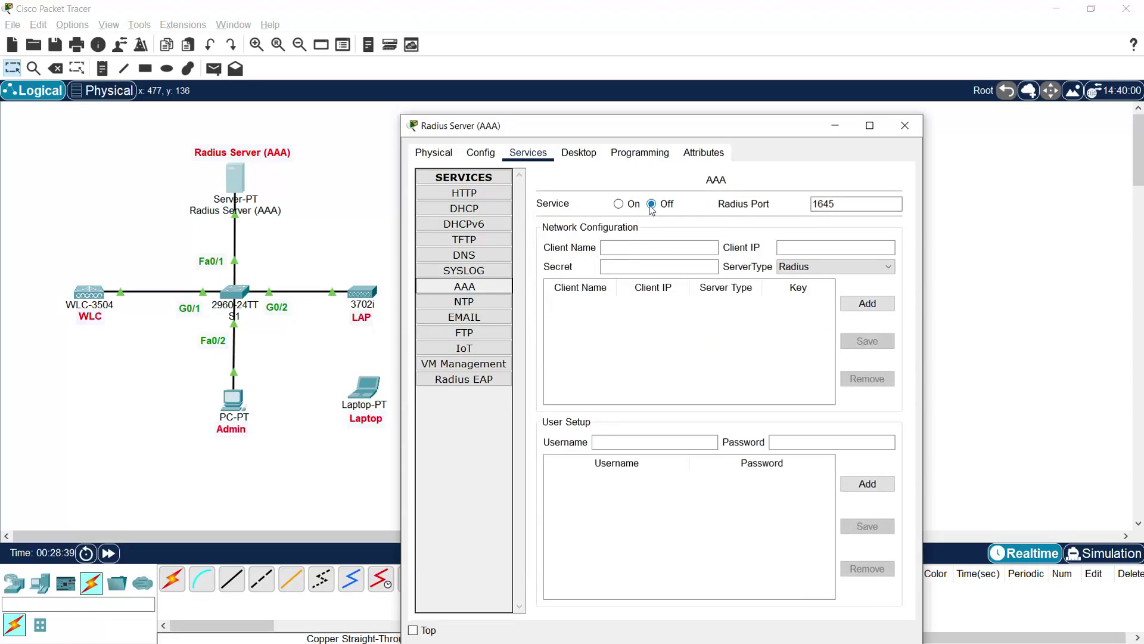
left_click(620, 205)
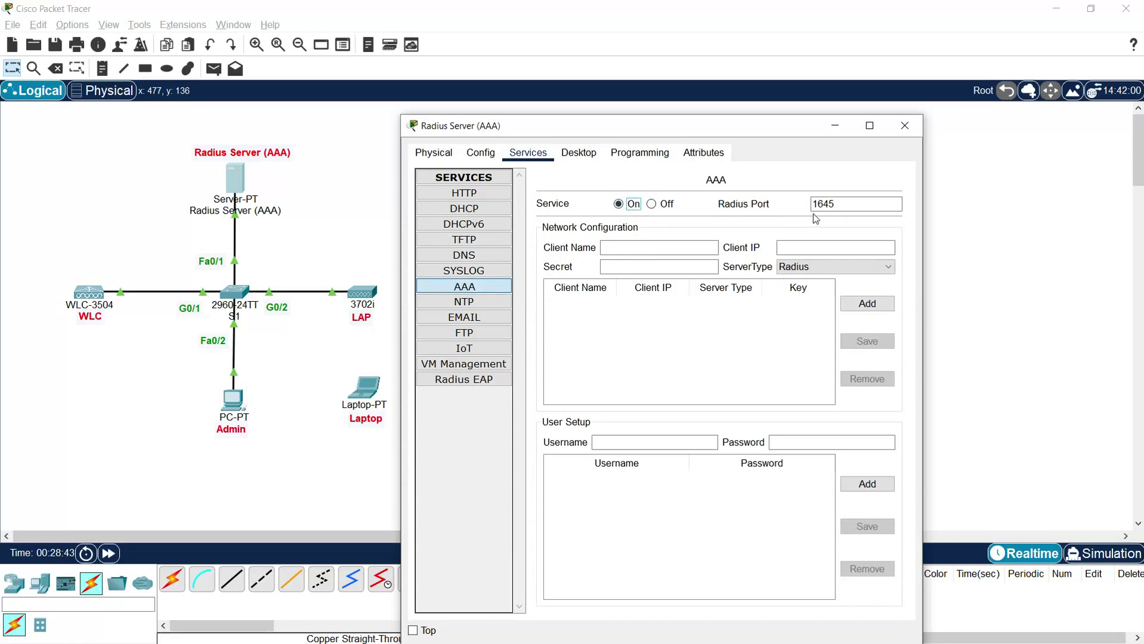
left_click_drag(837, 204, 777, 204)
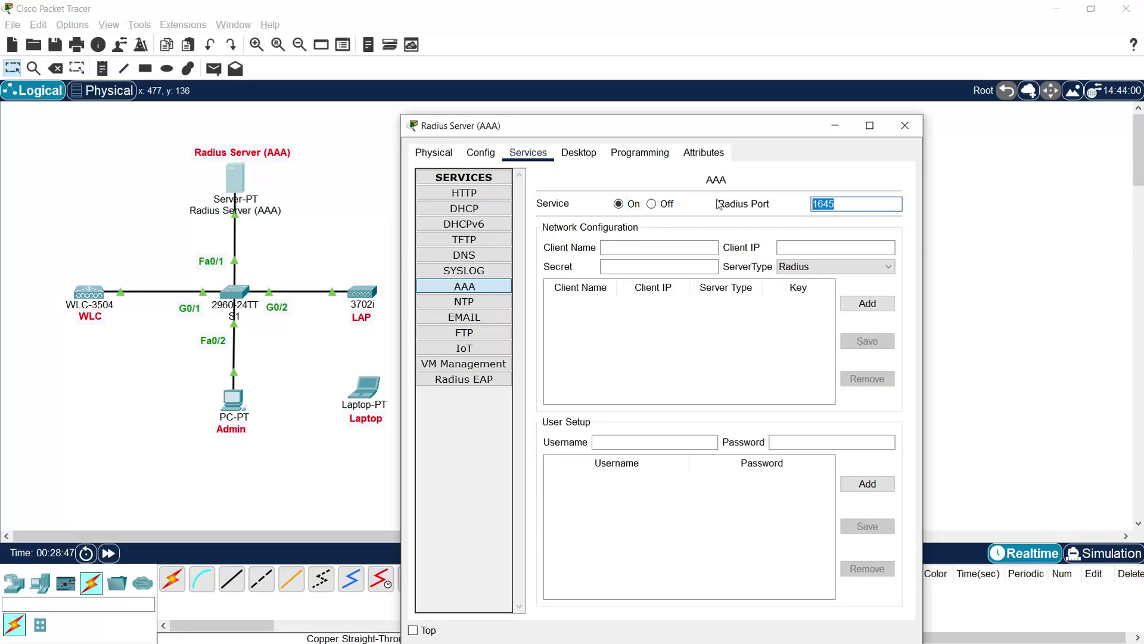
left_click(428, 288)
type("1812")
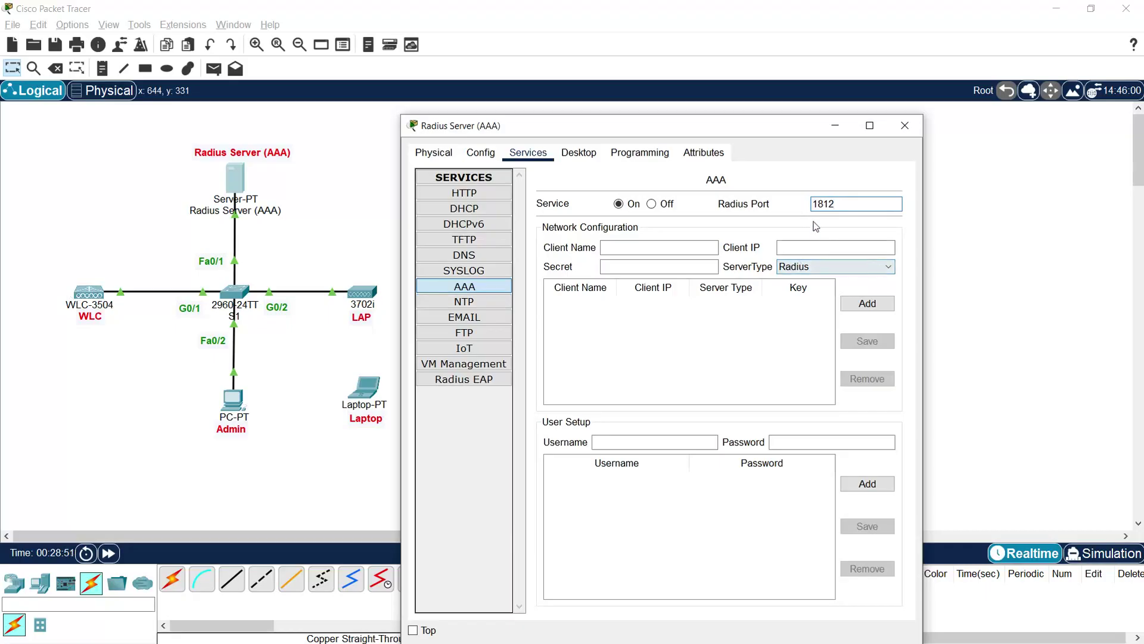
Step: Add client WLC at 192.168.1.1 with its shared secret, fixing the mistyped client name
left_click(620, 249)
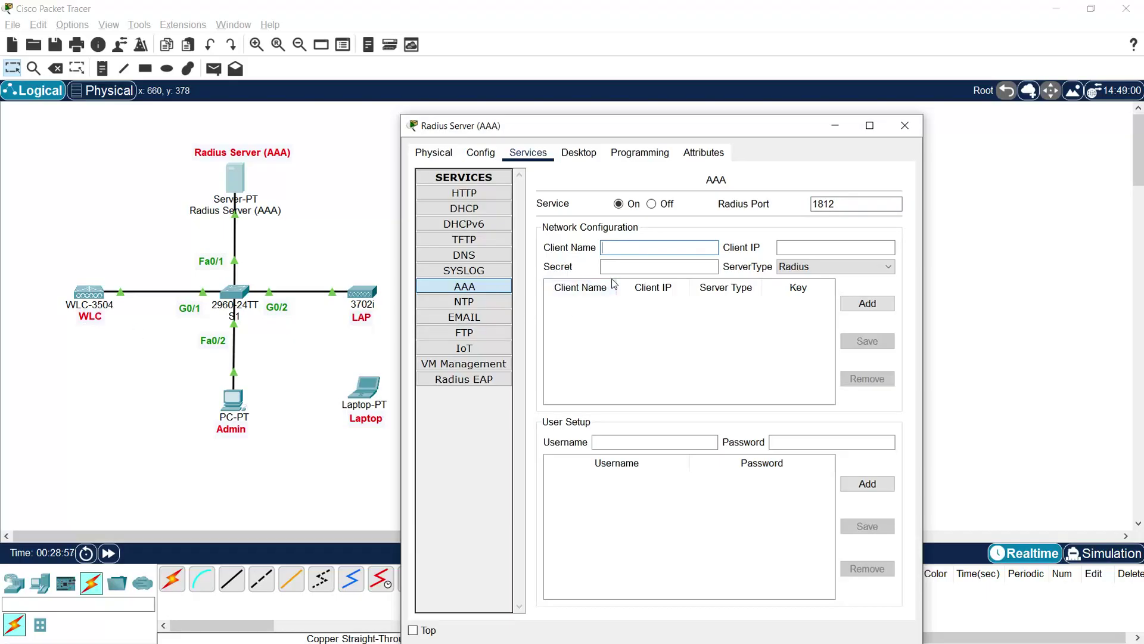
type("WKC")
left_click(799, 249)
left_click(799, 249)
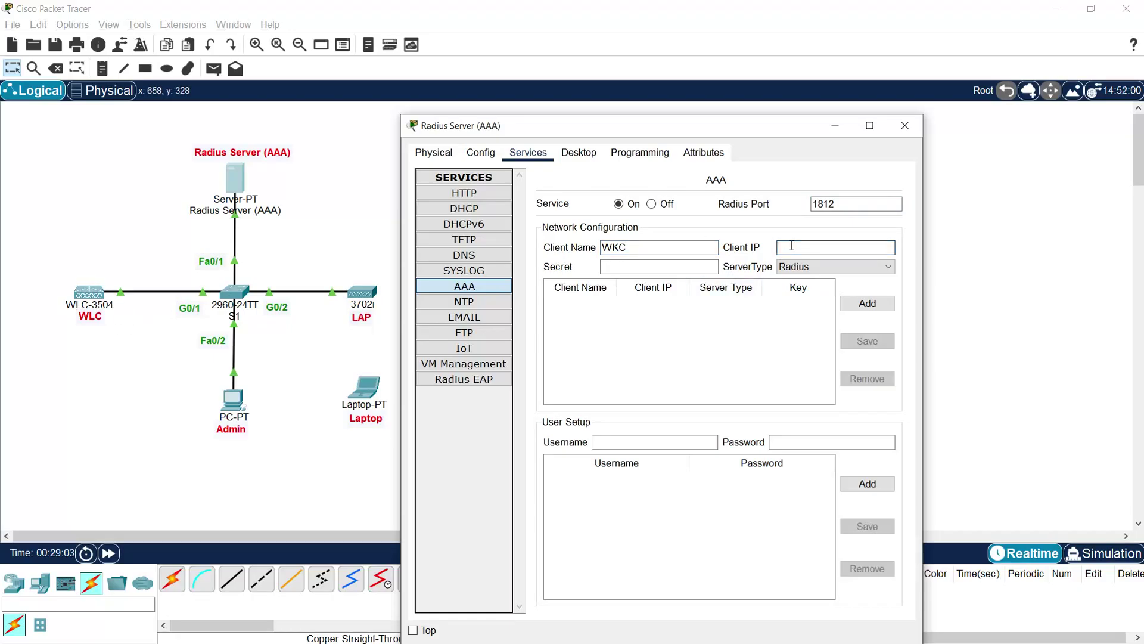
type("192.168.1.1")
left_click(633, 270)
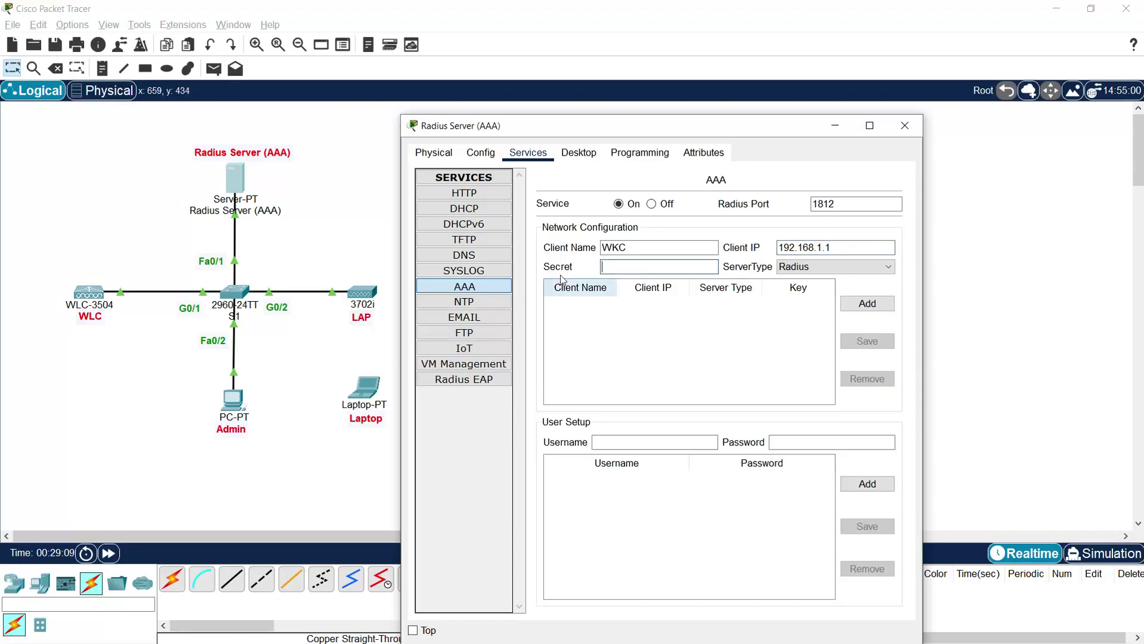
left_click(615, 268)
left_click(616, 247)
key("BackSpace")
type("L")
left_click(638, 267)
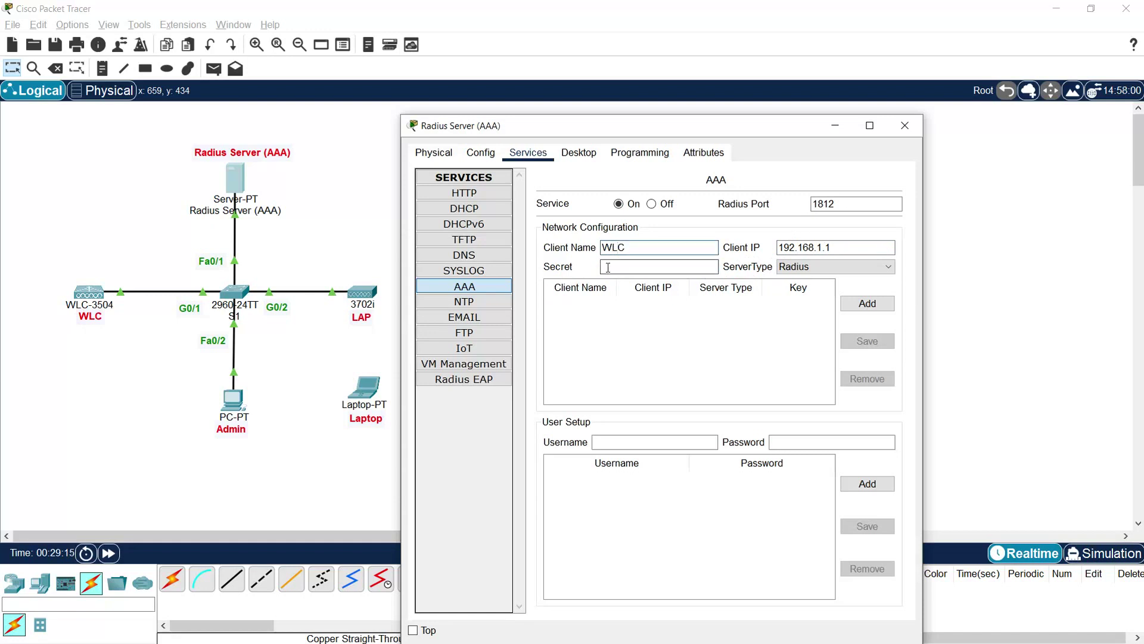
type("dmin123")
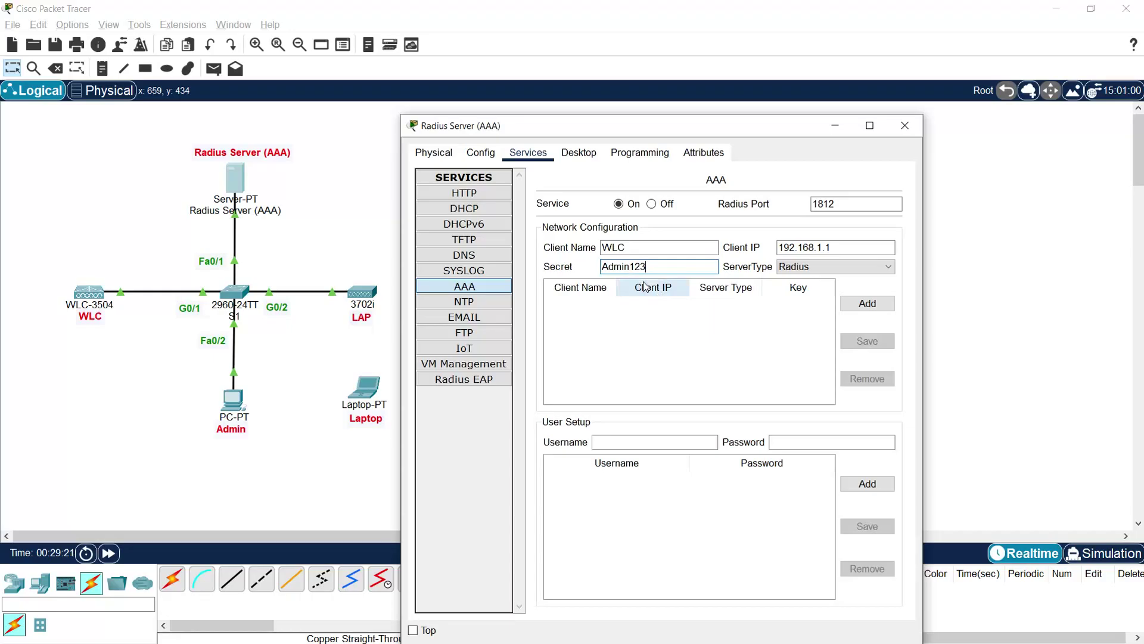
left_click(865, 308)
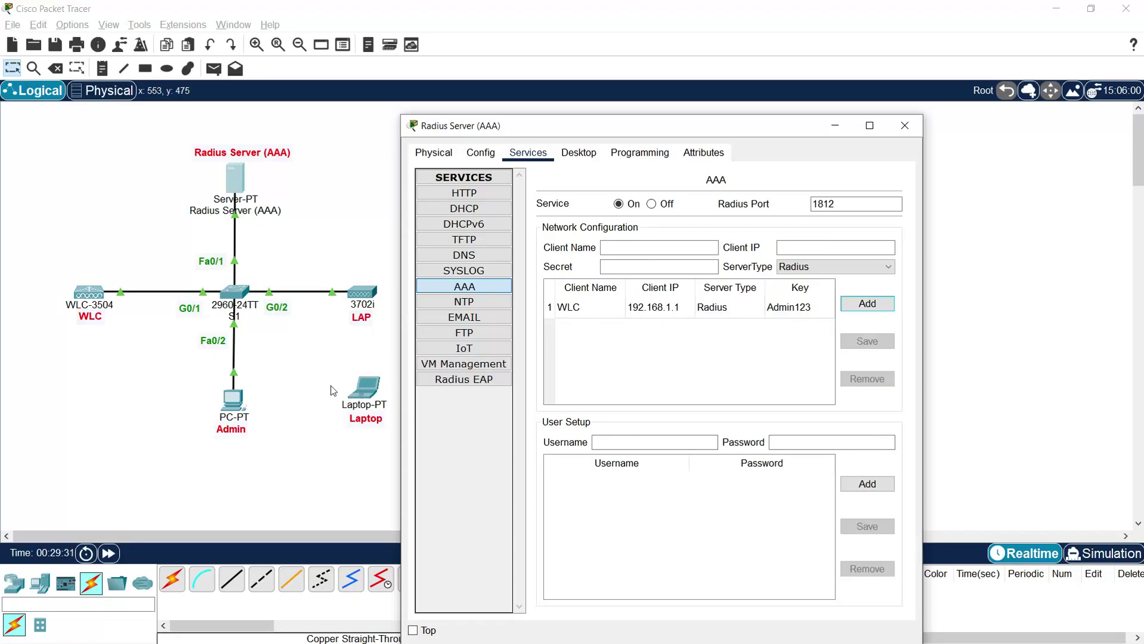
Step: Add a new user account with its password in AAA User Setup, then close the Radius Server window
left_click_drag(540, 131, 622, 62)
left_click(690, 373)
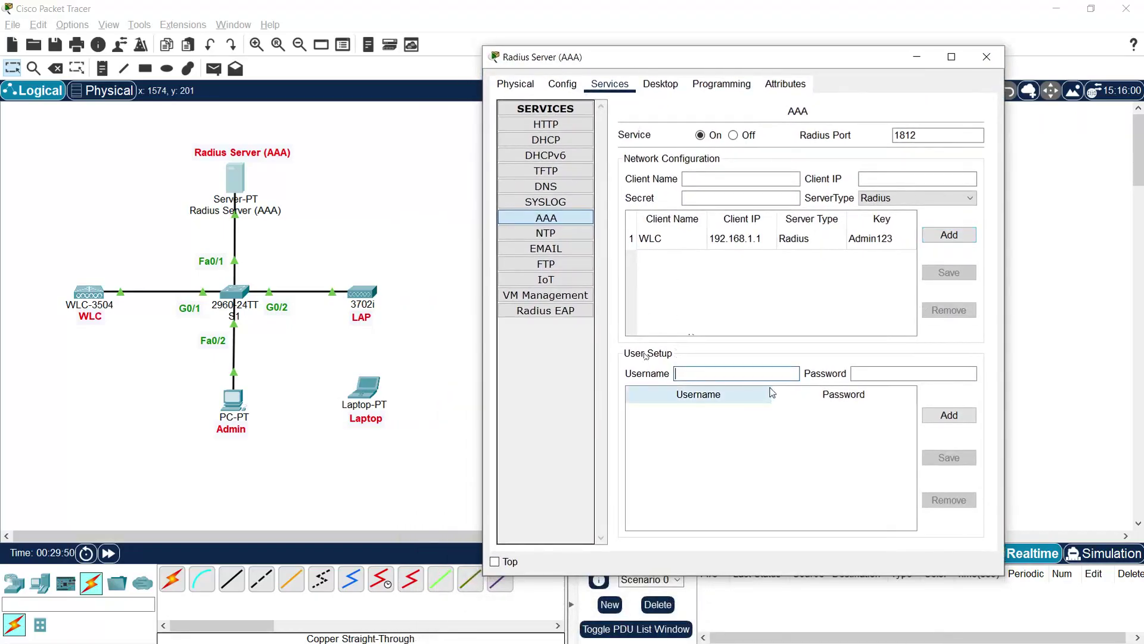
type("adminadmin")
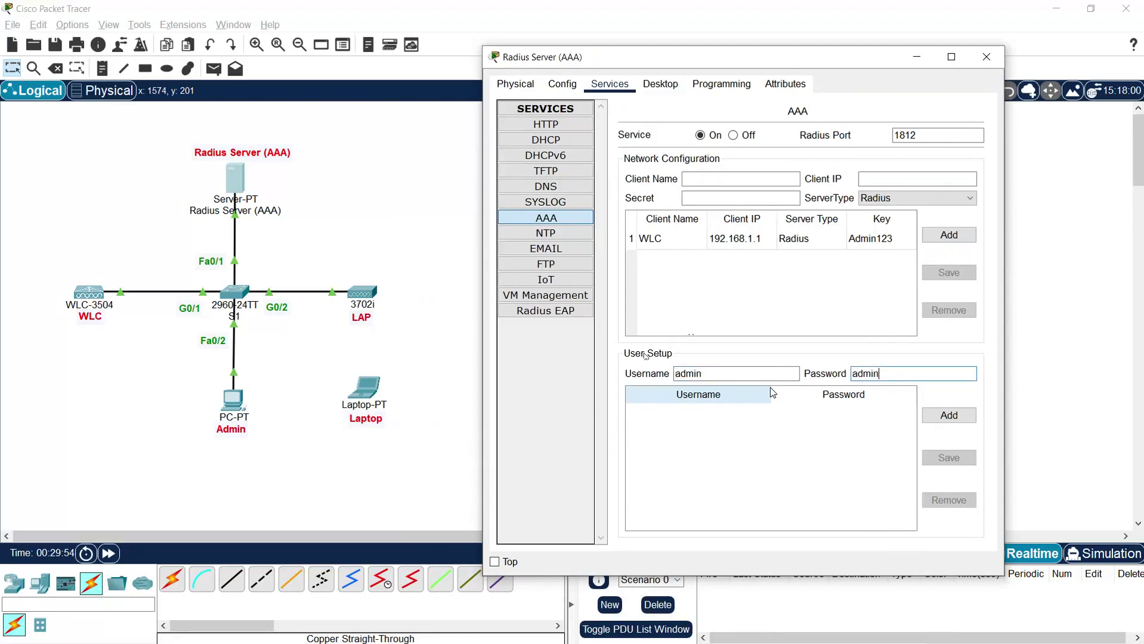
left_click(949, 415)
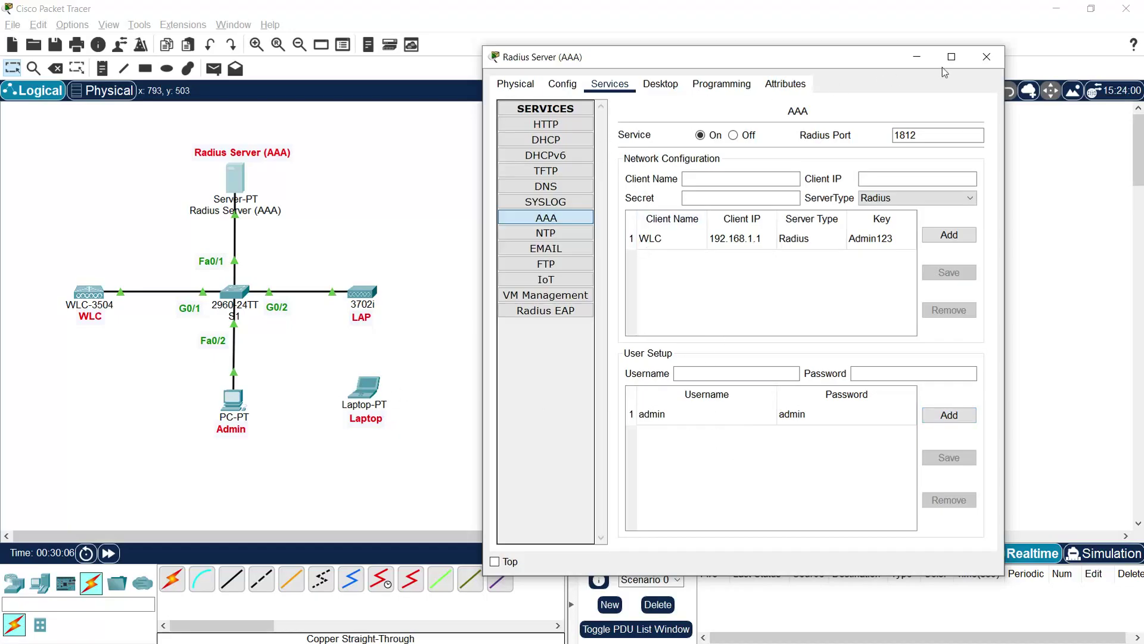
left_click(986, 58)
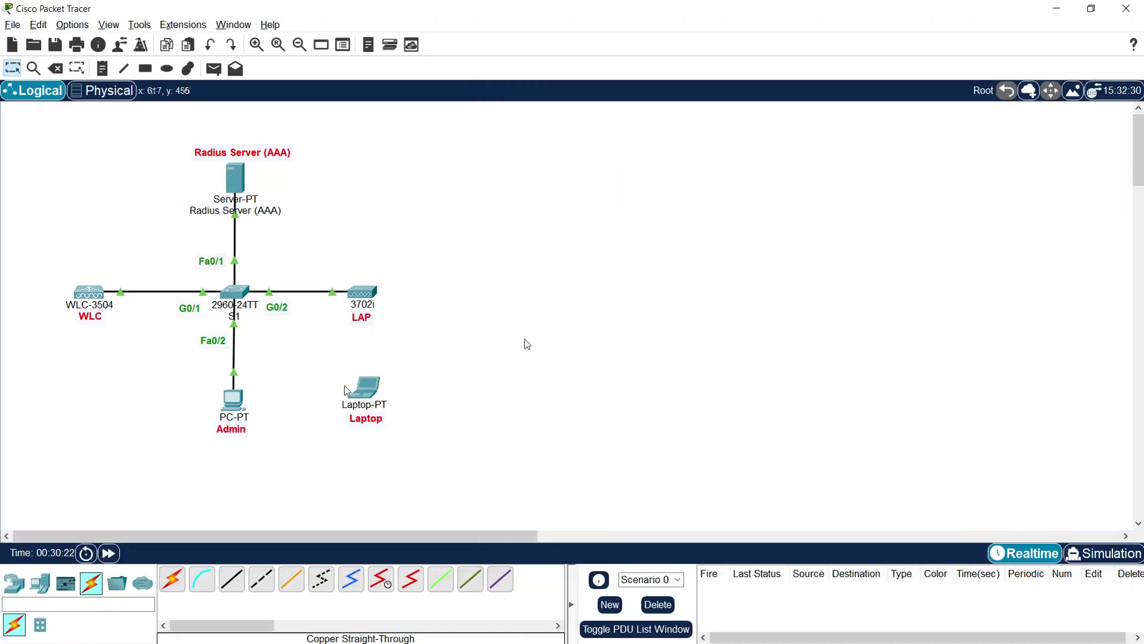
Step: On the Admin PC's controller page, rename WLAN 1's SSID to WLAN_WiFi and show its Security tab
left_click(238, 409)
left_click(467, 10)
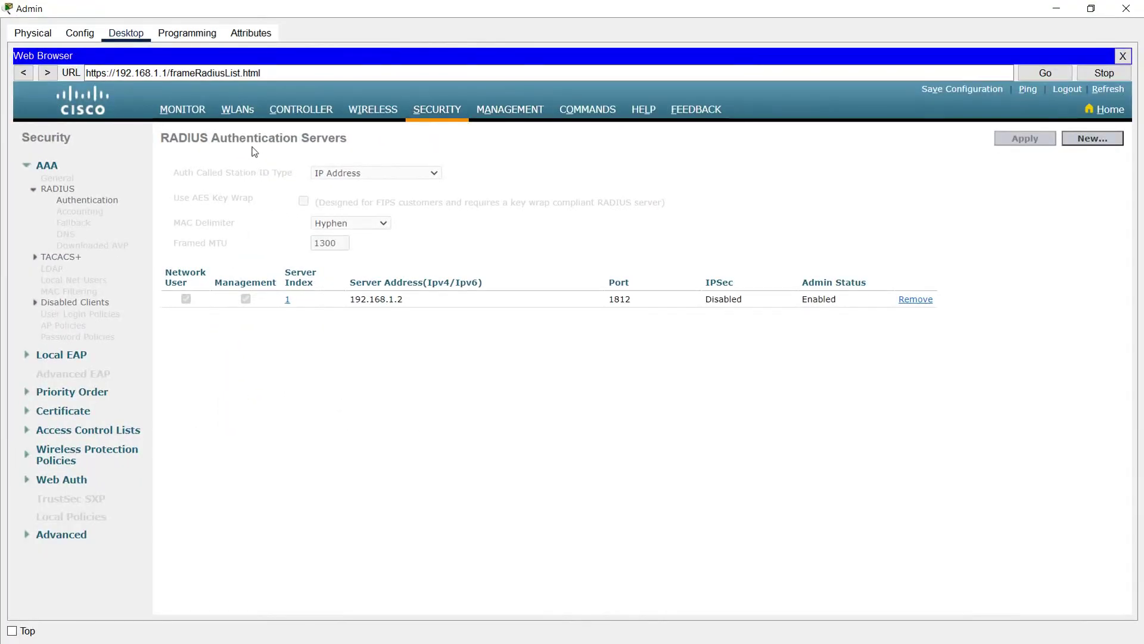
left_click(240, 113)
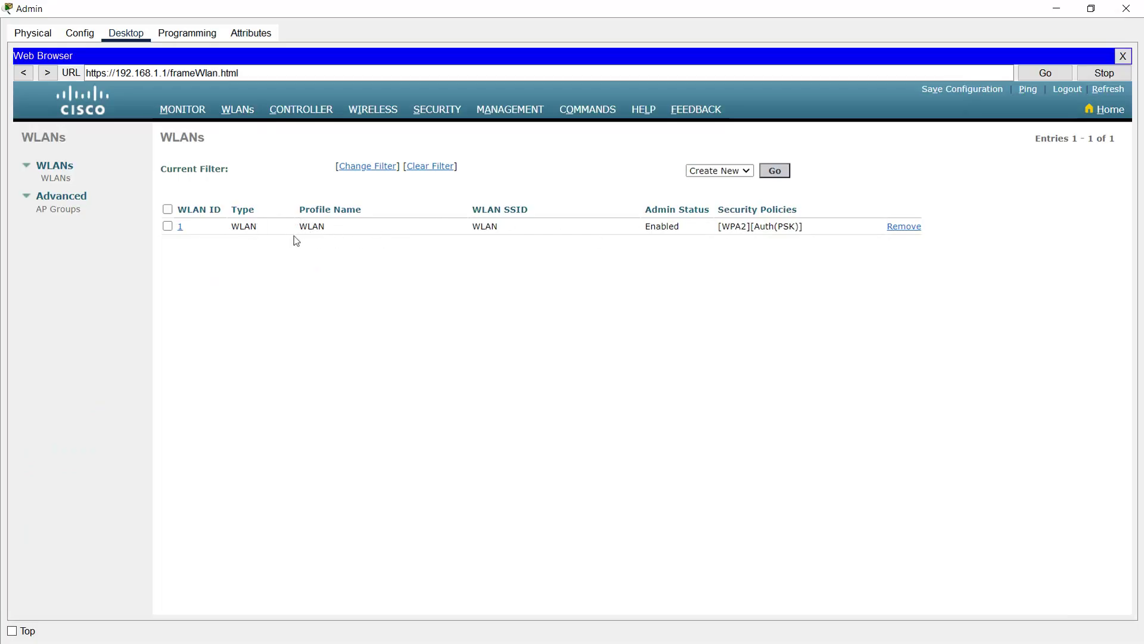
left_click(182, 230)
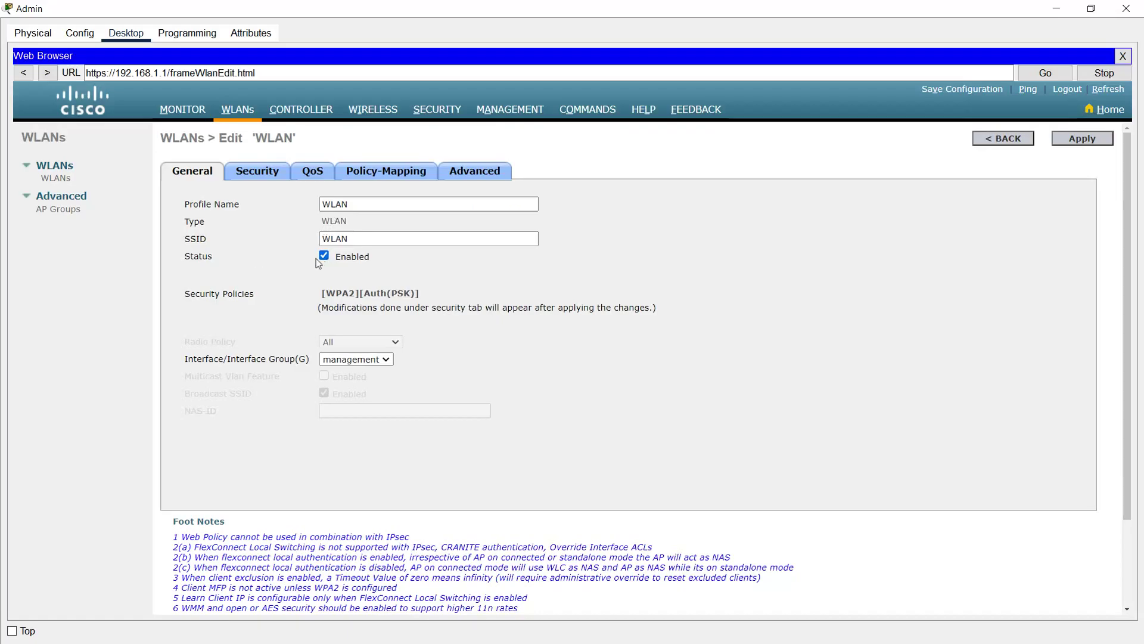
left_click(407, 241)
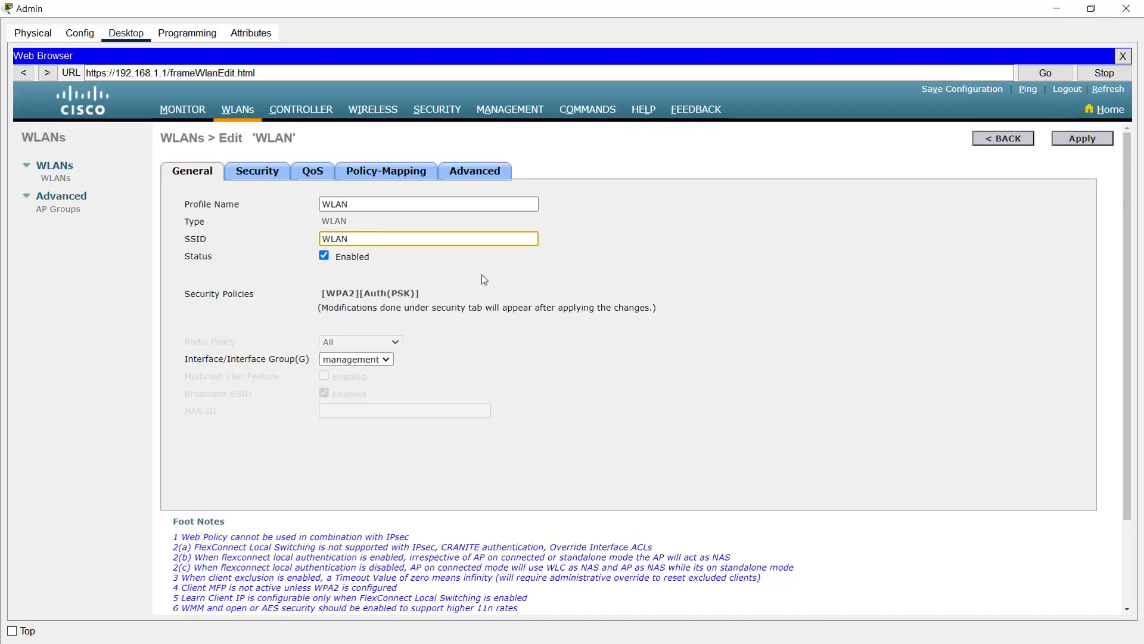
type("_WiFi")
left_click(282, 301)
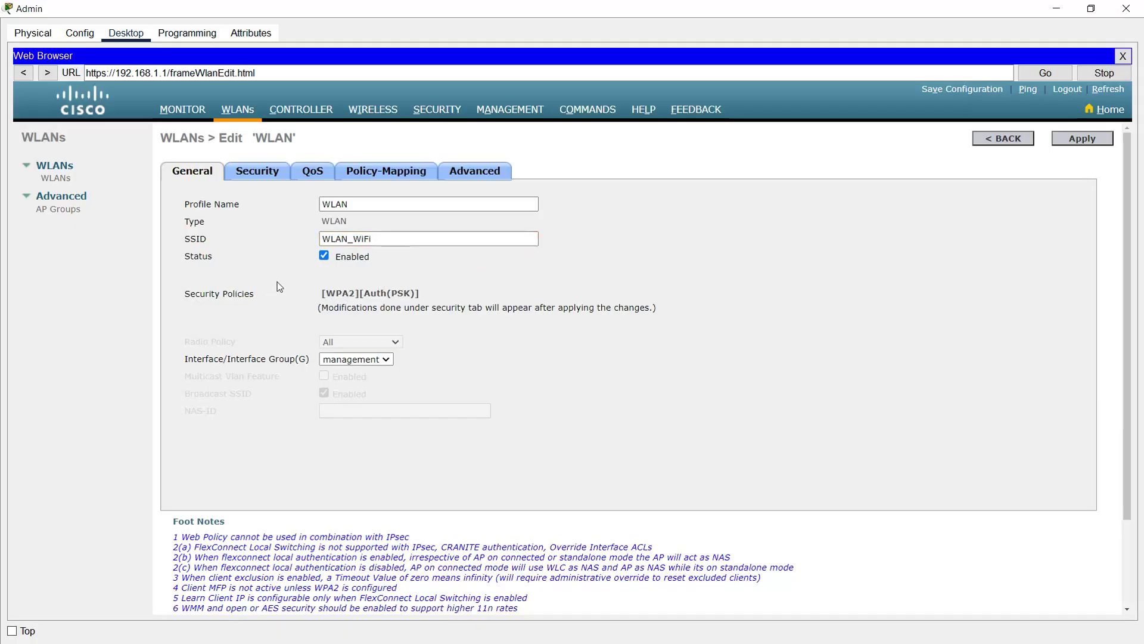
left_click(264, 184)
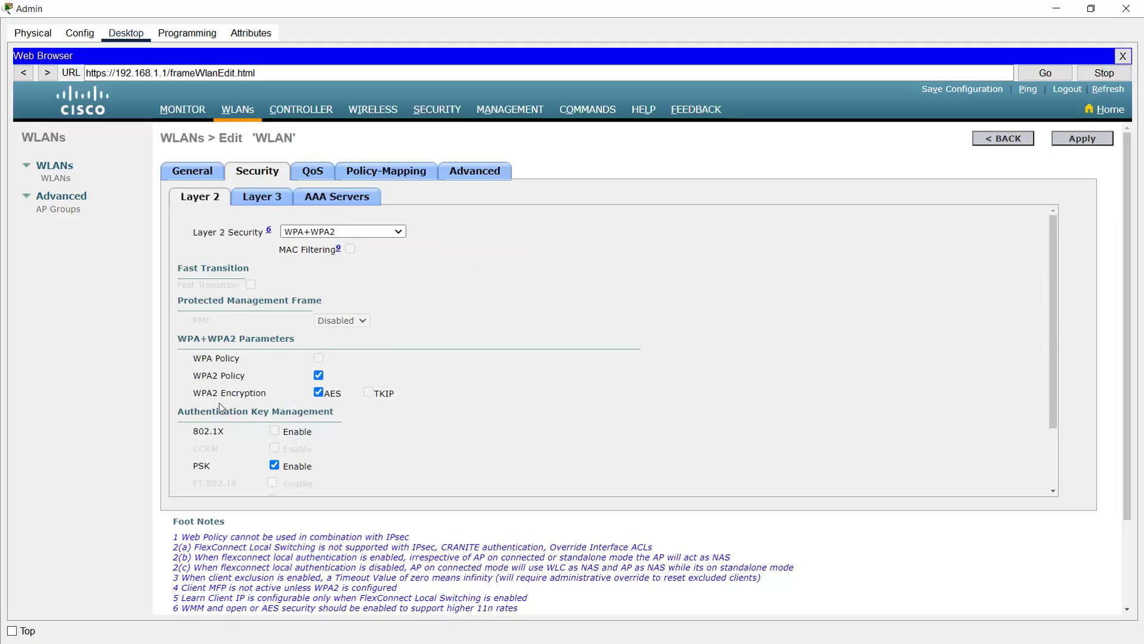
Step: Switch the WLAN's authentication from pre-shared key to 802.1X
scroll(339, 405, "down", 1)
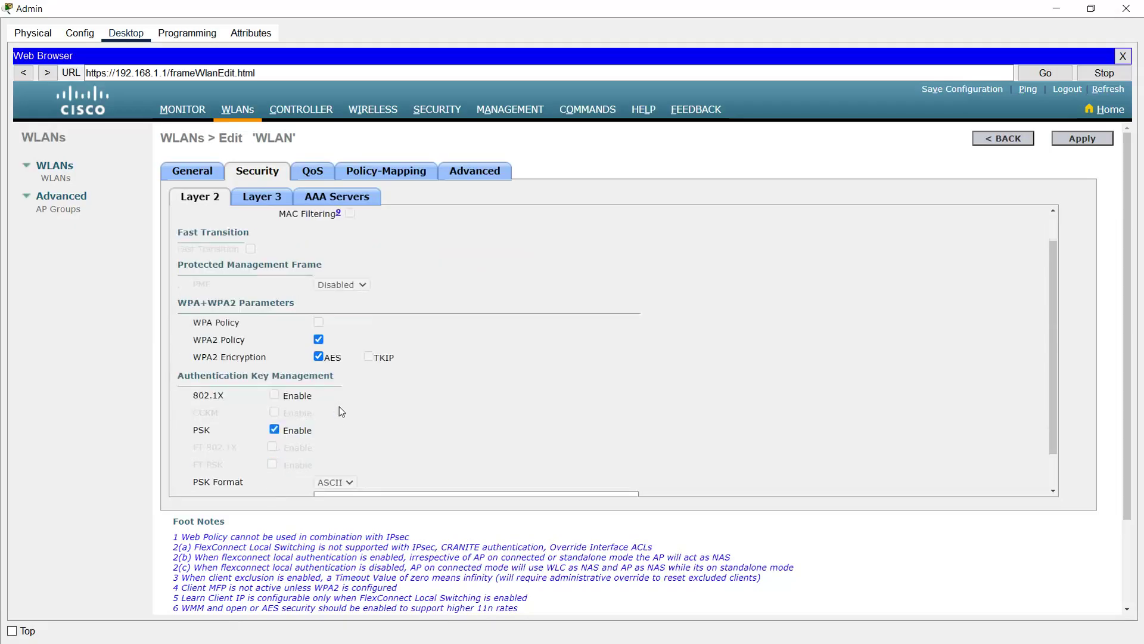
scroll(285, 441, "down", 1)
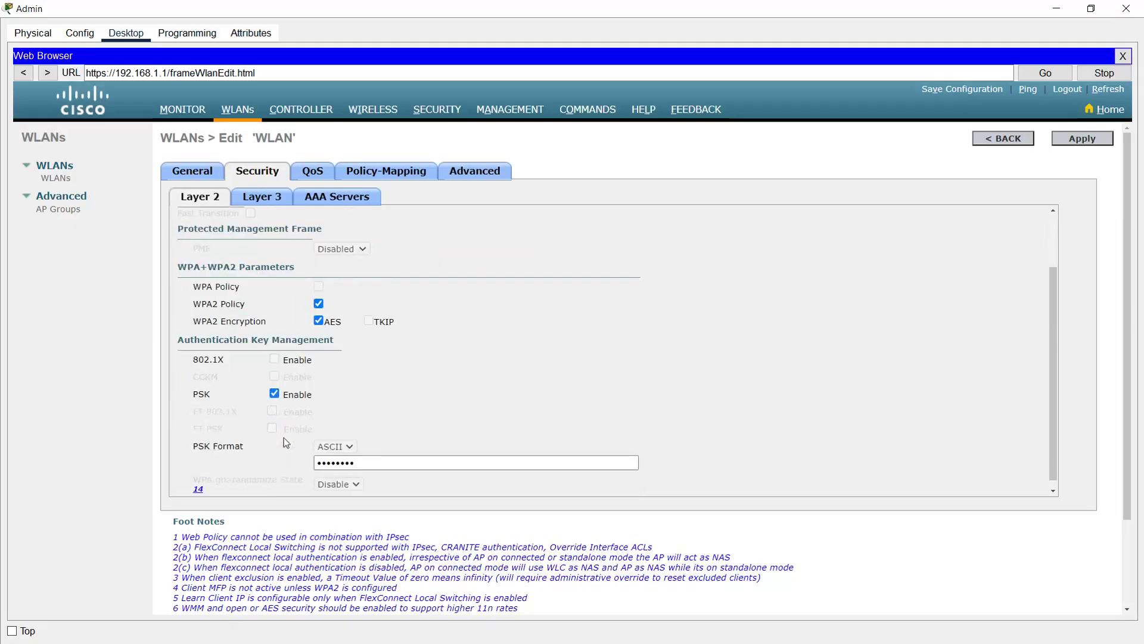
left_click(274, 393)
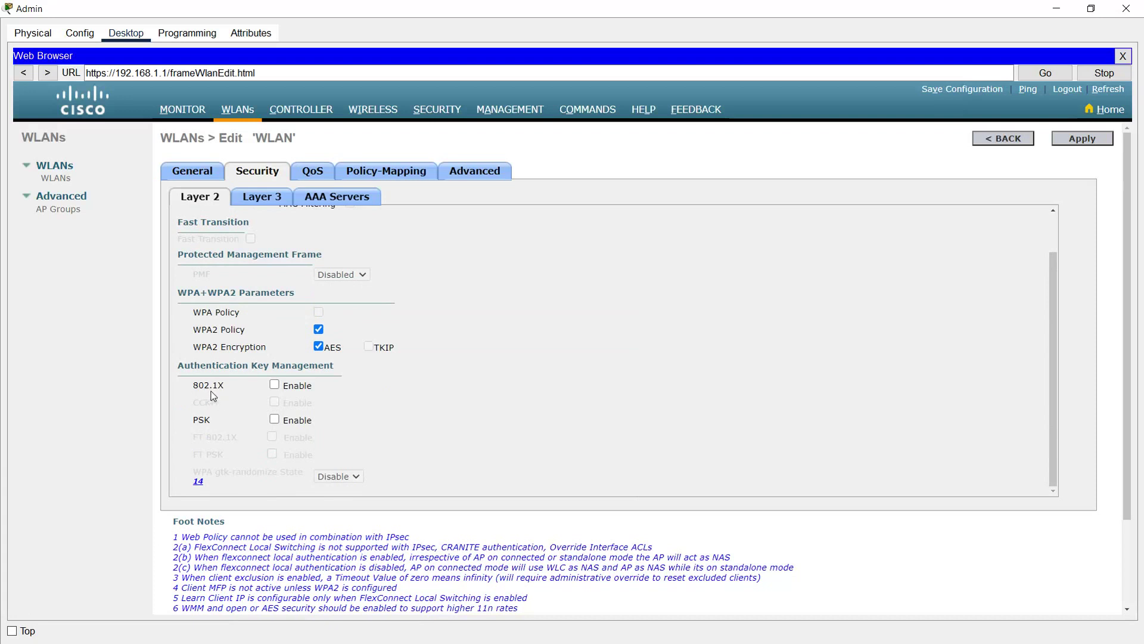
left_click(271, 388)
Step: Choose IP 192.168.1.2, port 1812 as AAA authentication Server 1 for the WLAN
left_click(331, 202)
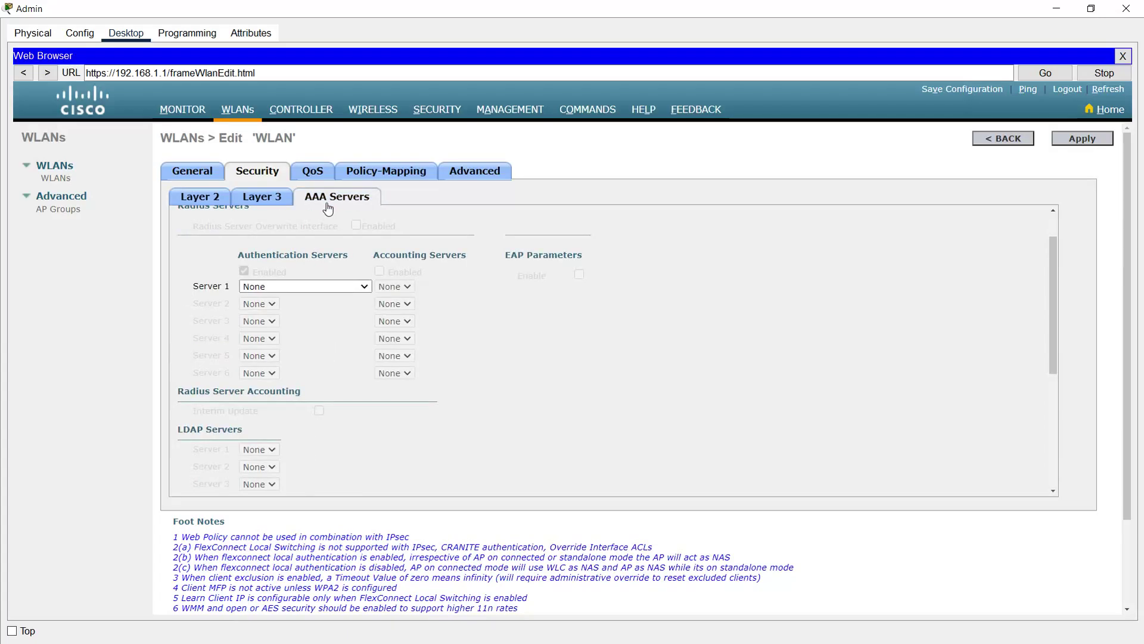
left_click(360, 287)
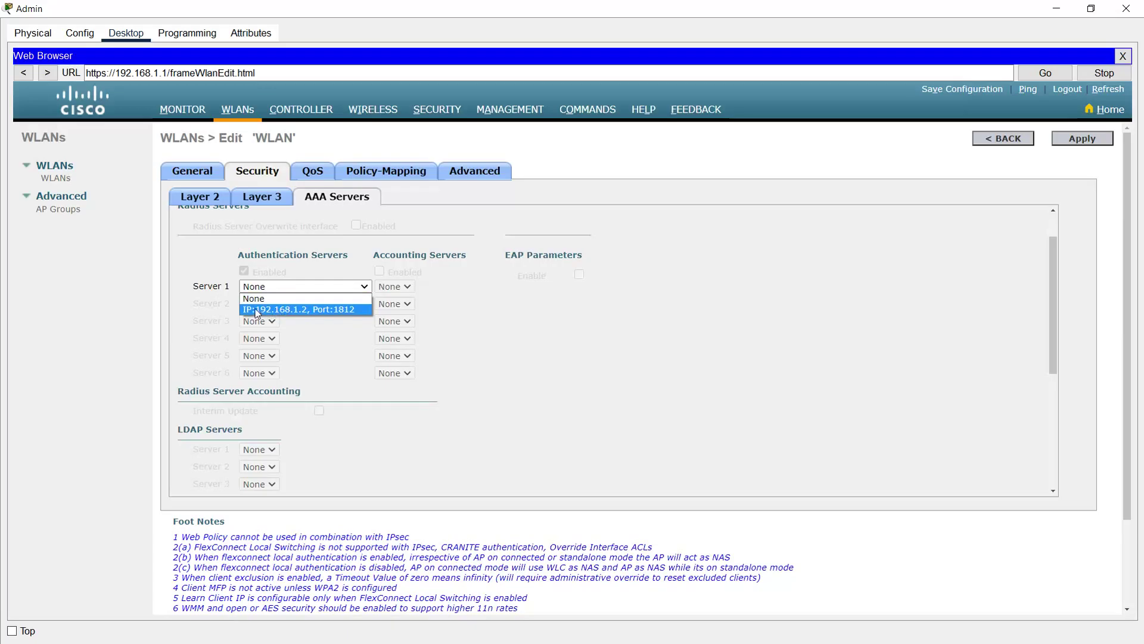
left_click(290, 309)
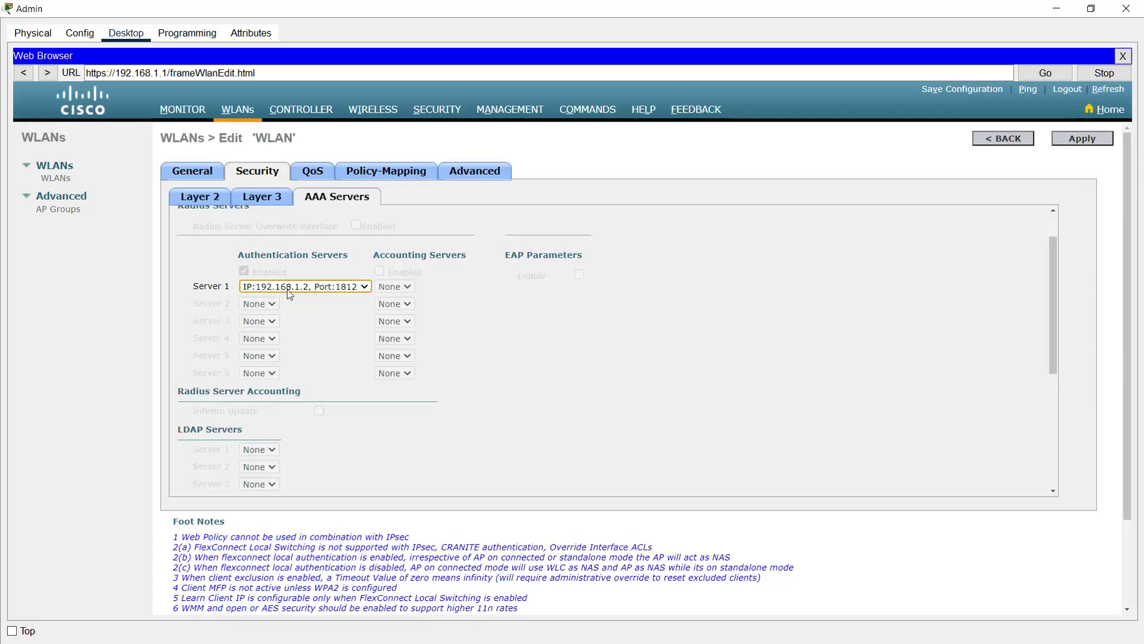
left_click(471, 178)
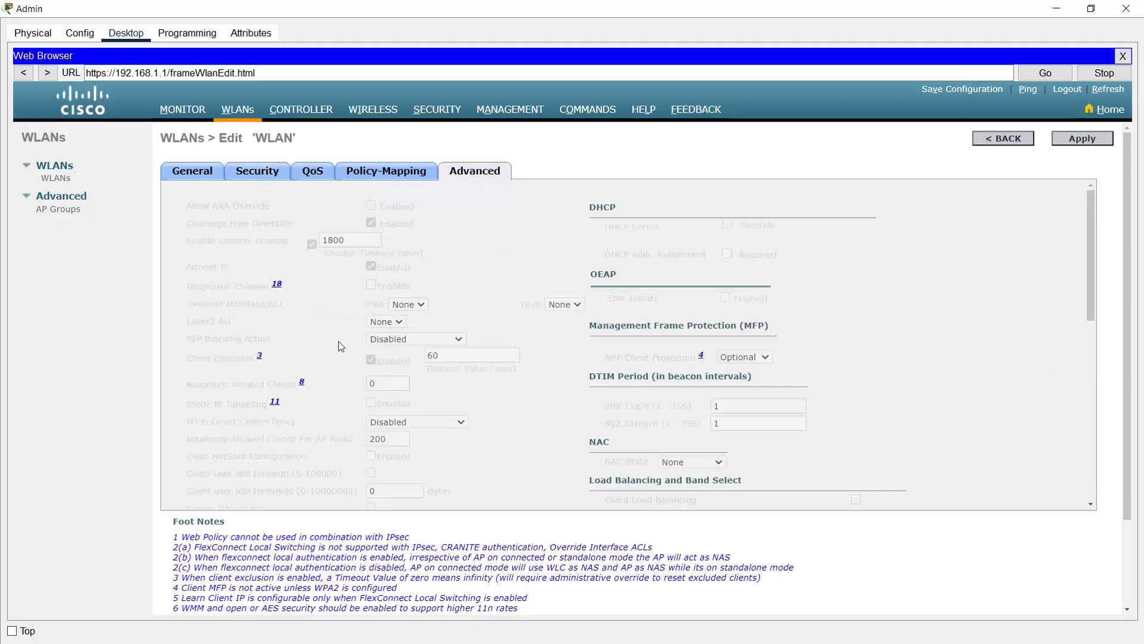
Step: Enable FlexConnect Local Switching and Local Auth on the WLAN and apply the changes
scroll(334, 346, "down", 3)
scroll(328, 417, "down", 1)
left_click(320, 414)
left_click(321, 439)
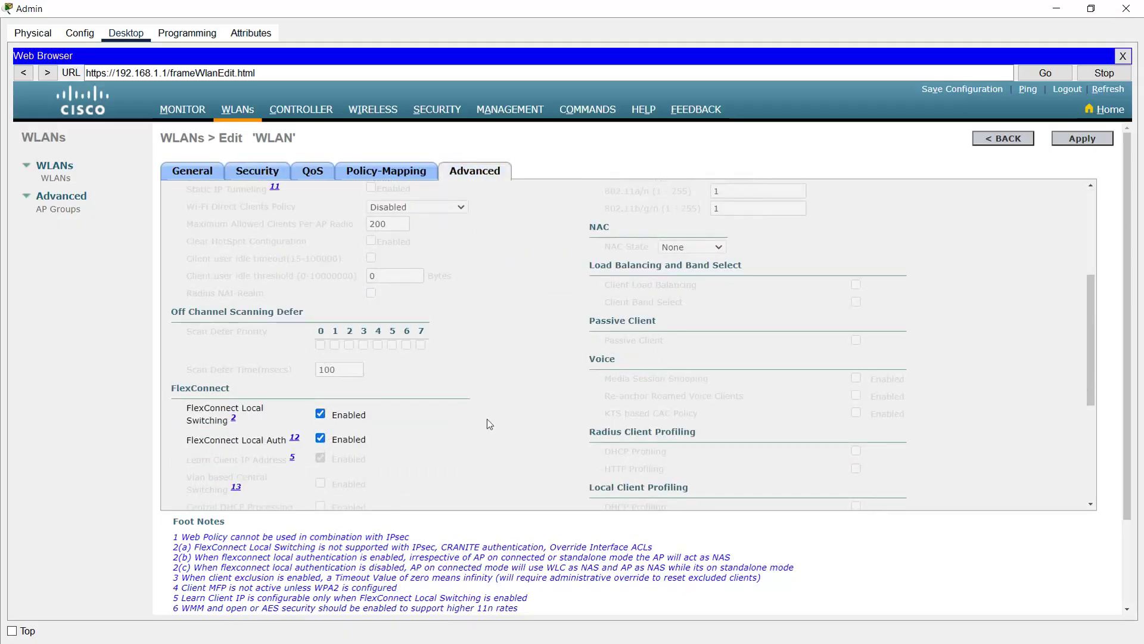
left_click(1081, 138)
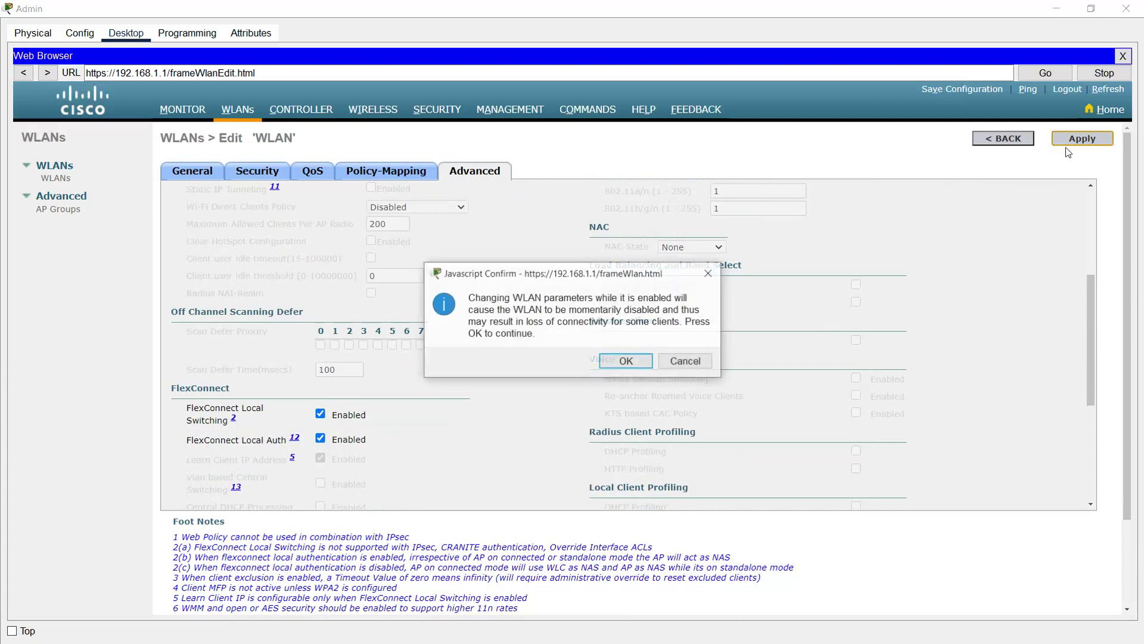
left_click(627, 362)
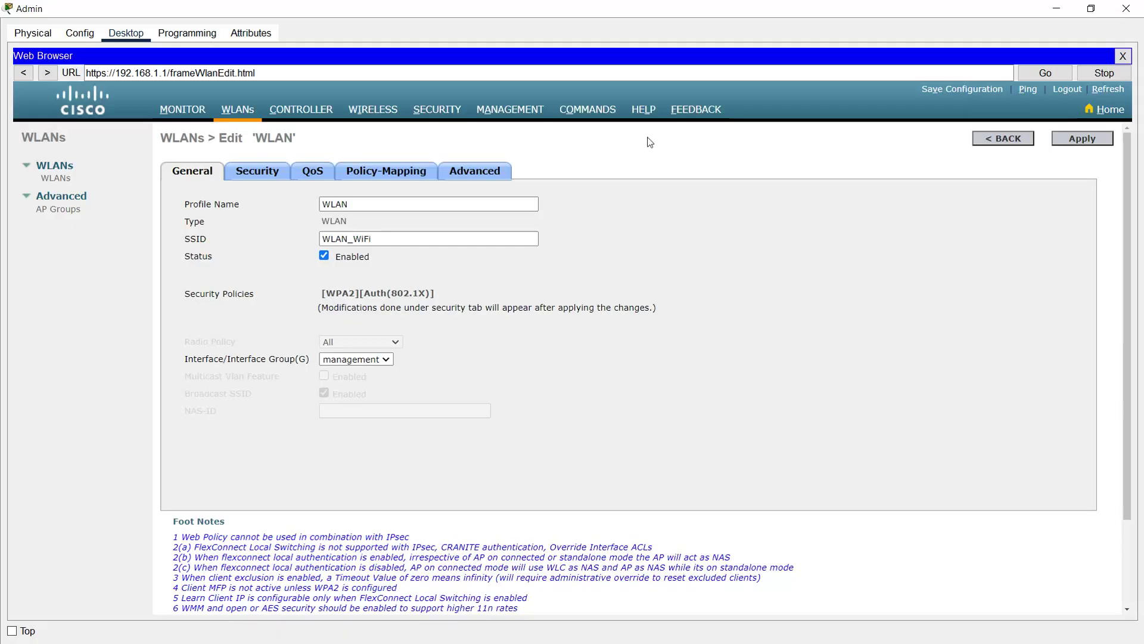
Step: Briefly check the Laptop, then return to the Admin PC's maximized controller pages
left_click(1057, 9)
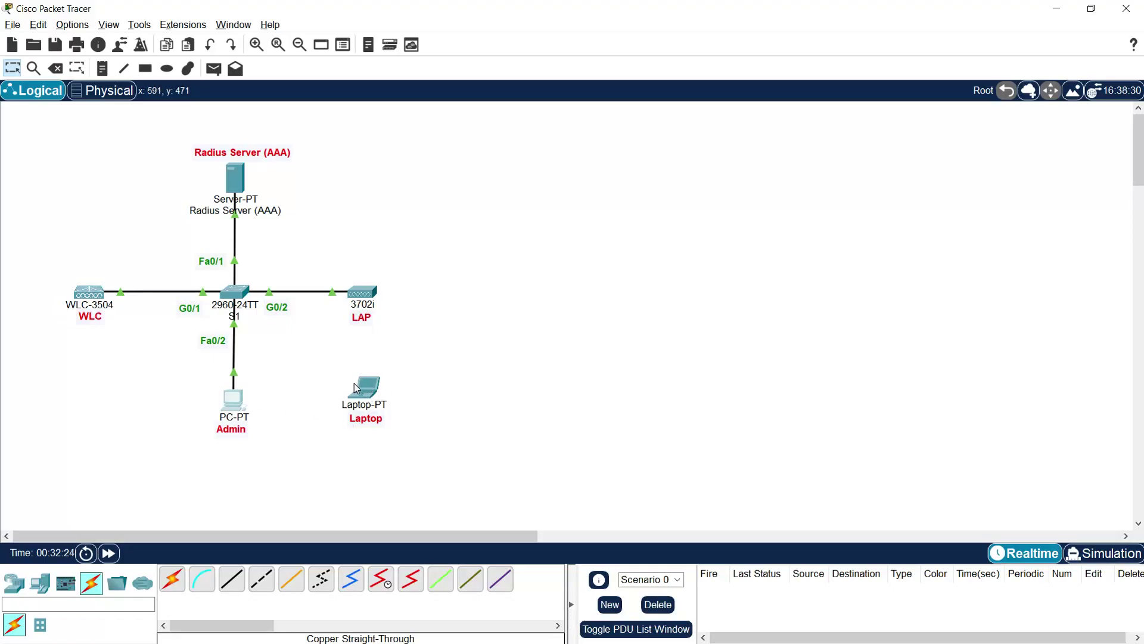
left_click(367, 393)
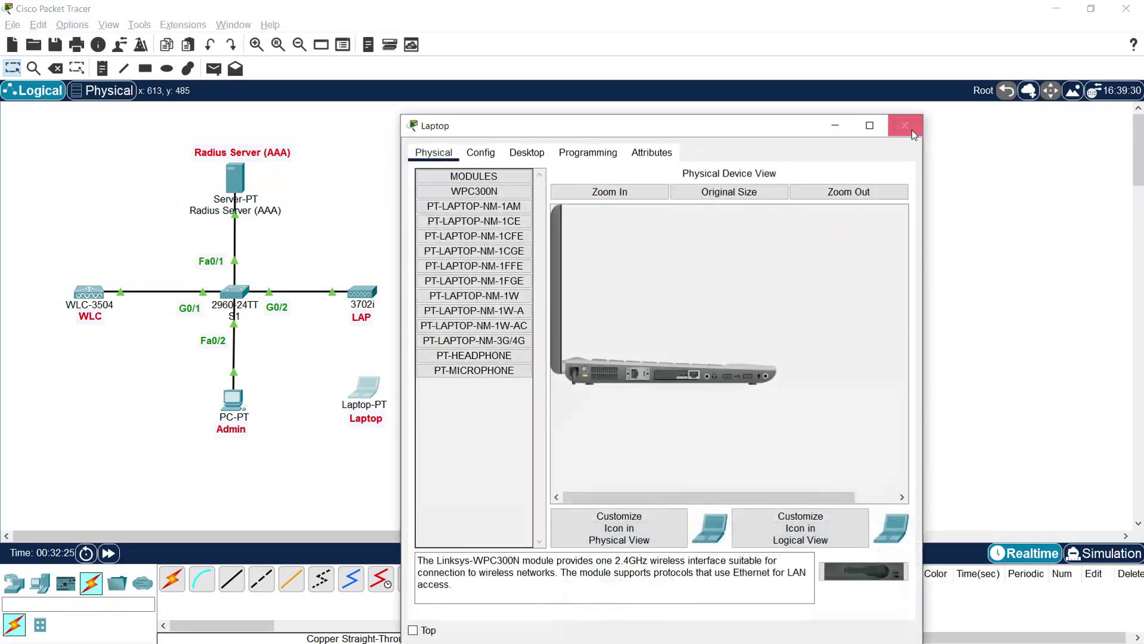
left_click(904, 147)
left_click(234, 398)
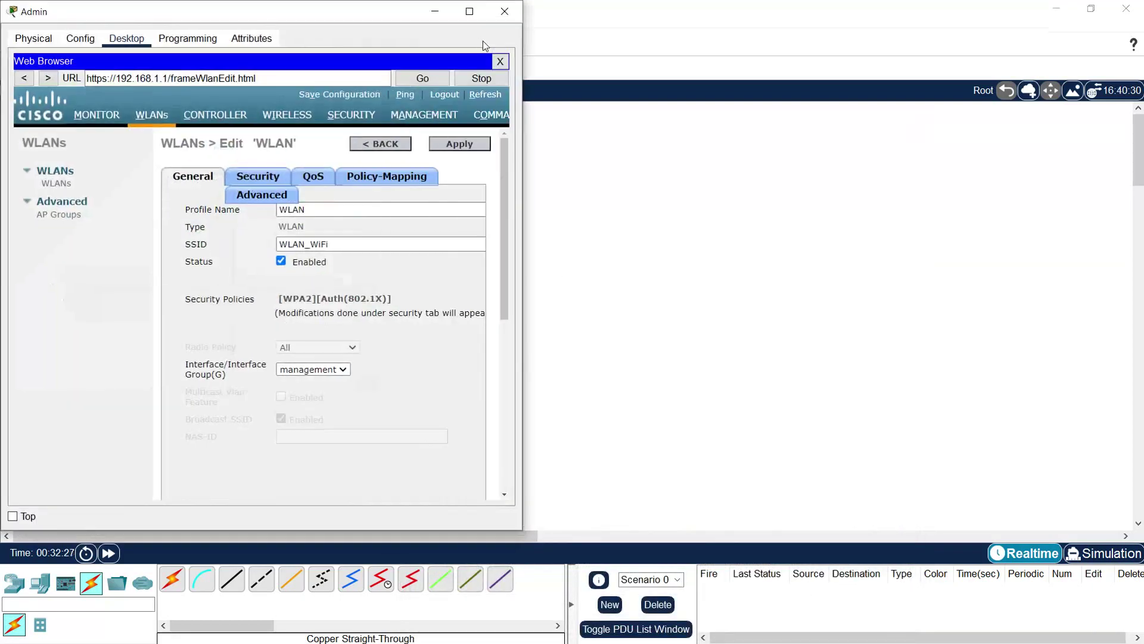
left_click(472, 34)
left_click(309, 113)
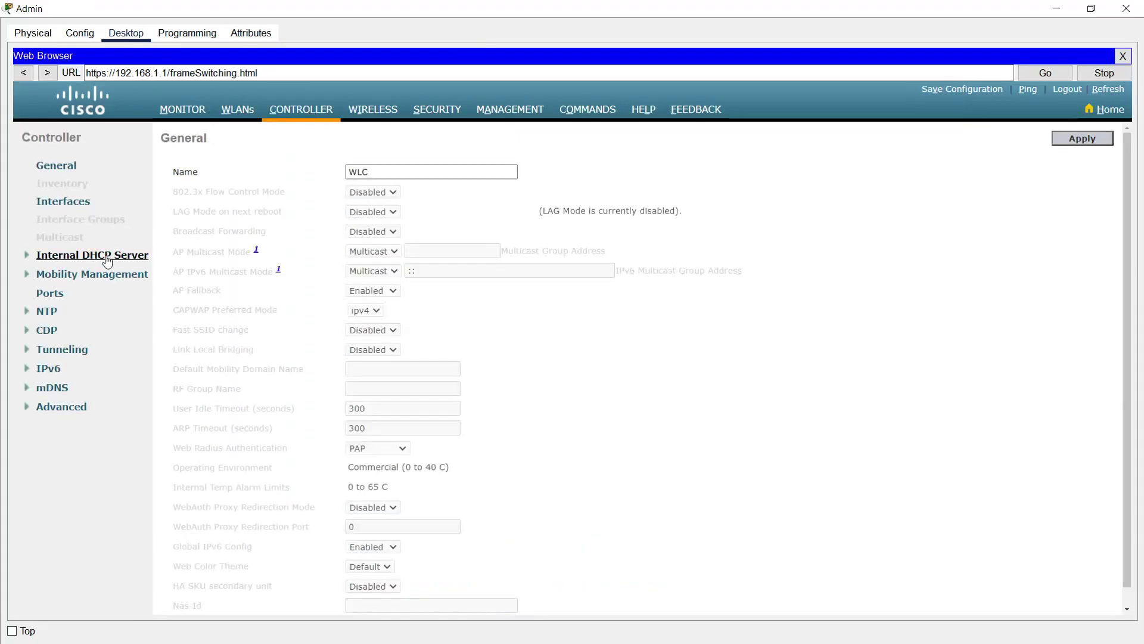
Step: Open the day0-dhcp-mgmt scope under Internal DHCP Server and place the cursor in the pool start address
left_click(107, 256)
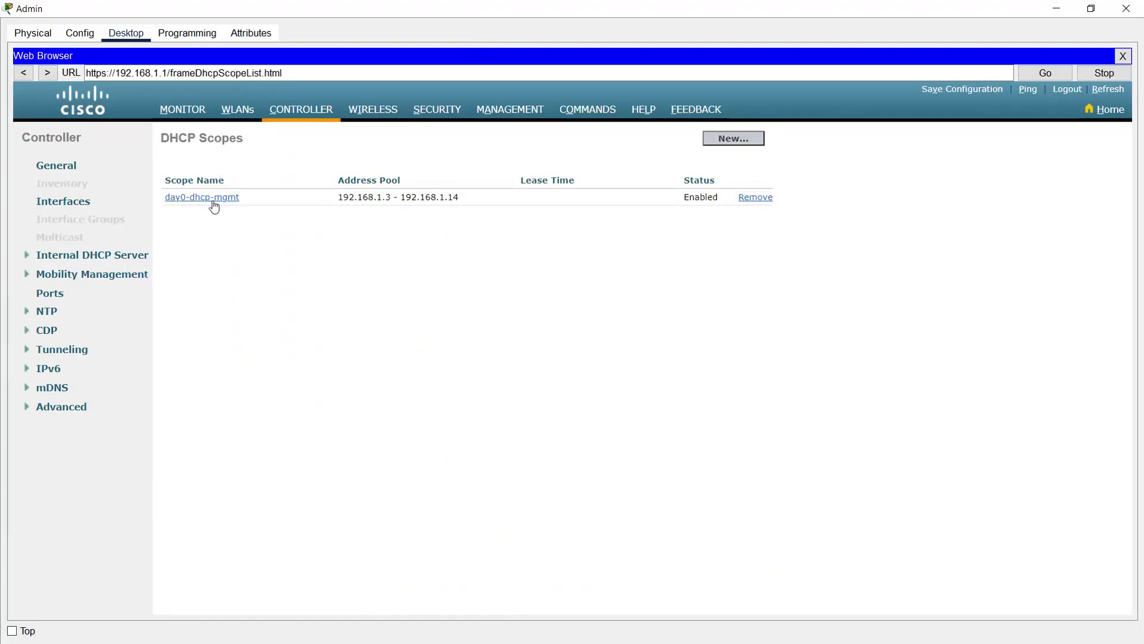
left_click(211, 200)
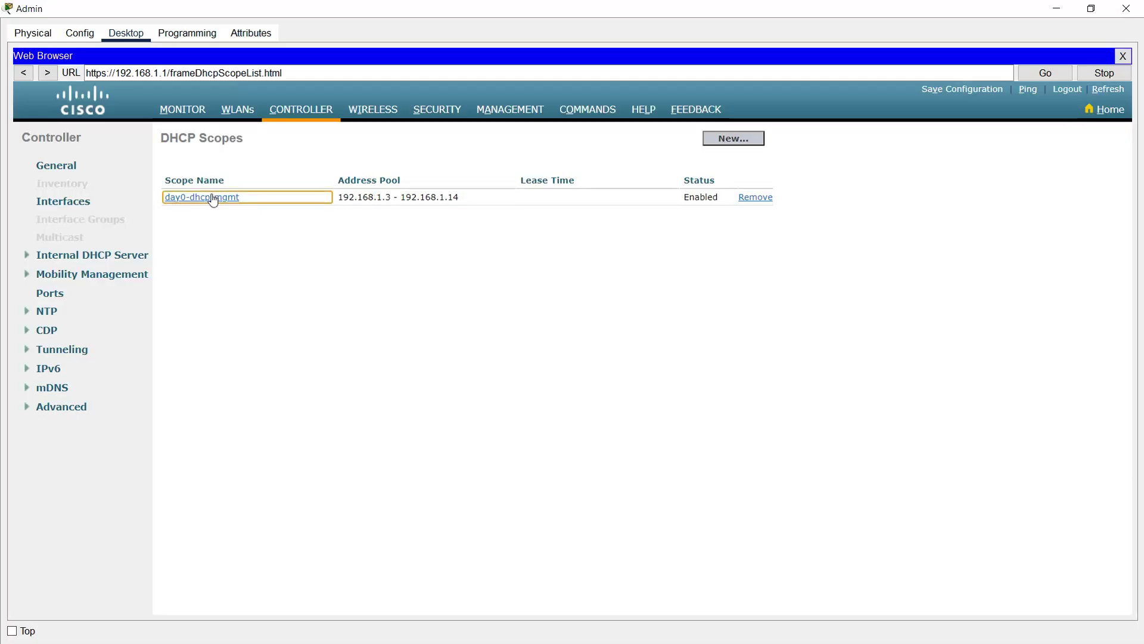
left_click(411, 205)
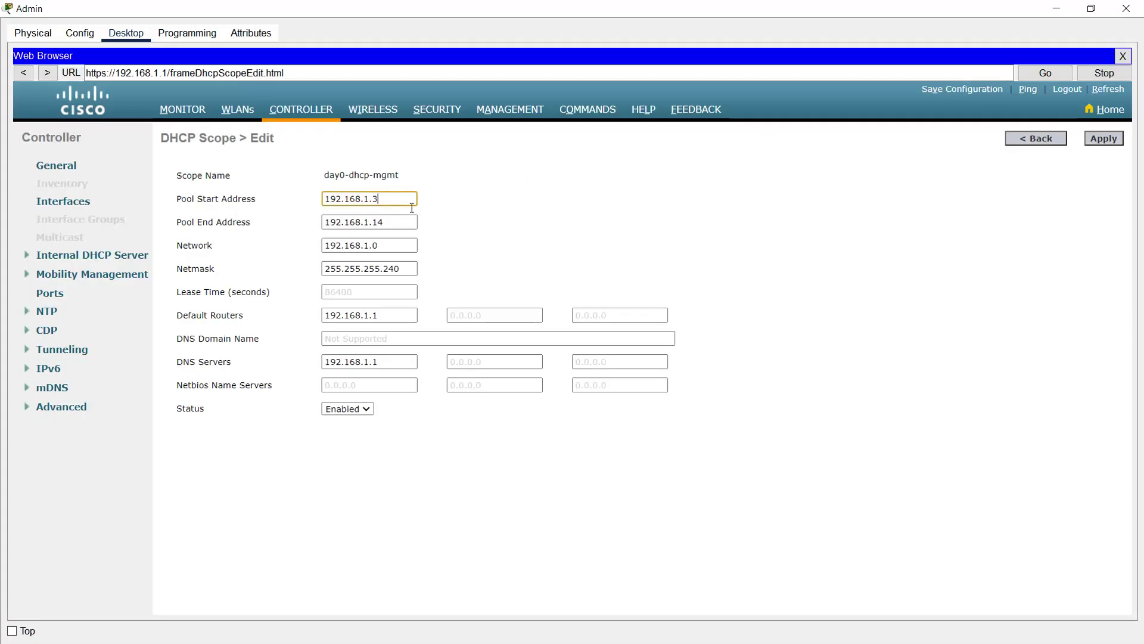
Step: Set pool start 192.168.1.10, netmask 255.255.255.0, router and DNS 192.168.1.254, then apply
key("BackSpace")
type("10")
left_click(394, 245)
left_click(402, 264)
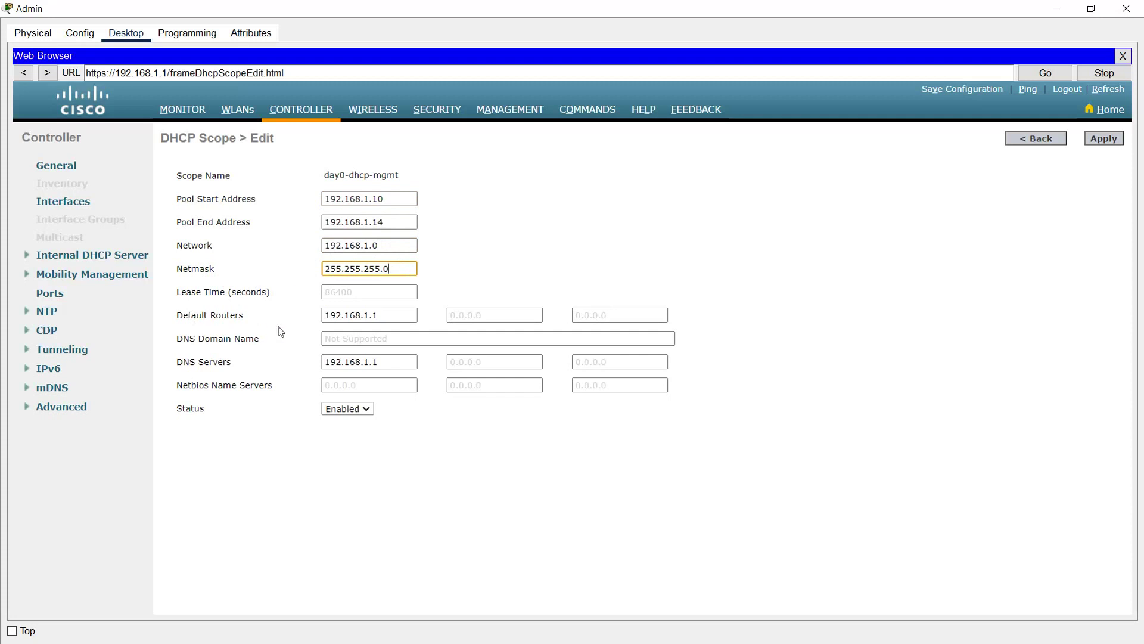
left_click(411, 314)
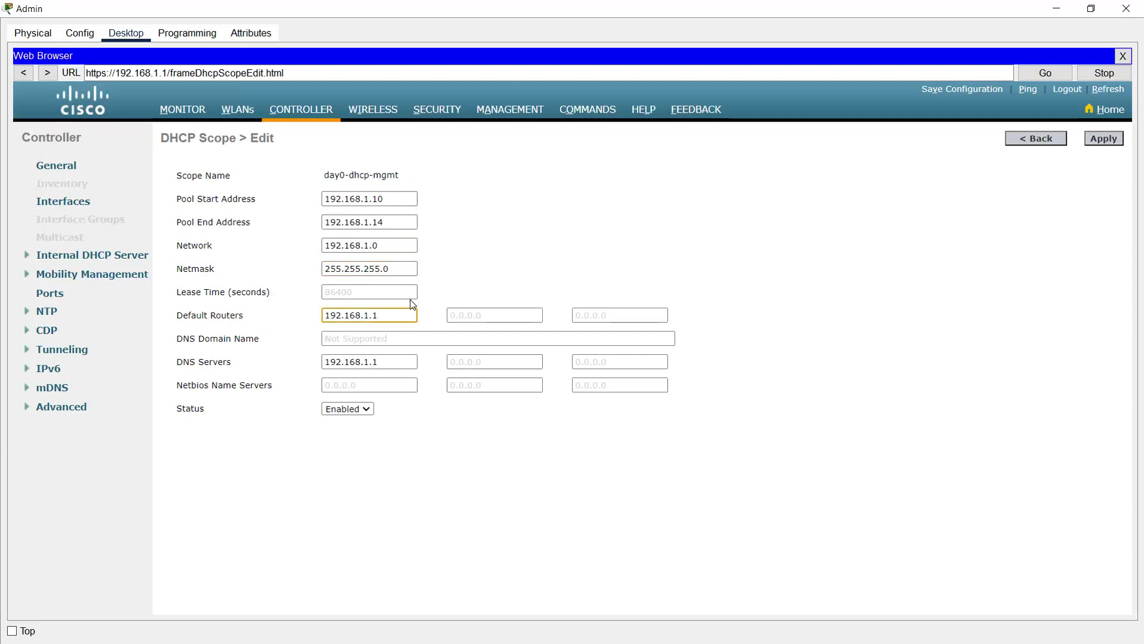
type("254")
left_click_drag(386, 363, 338, 360)
left_click(402, 359)
type("25")
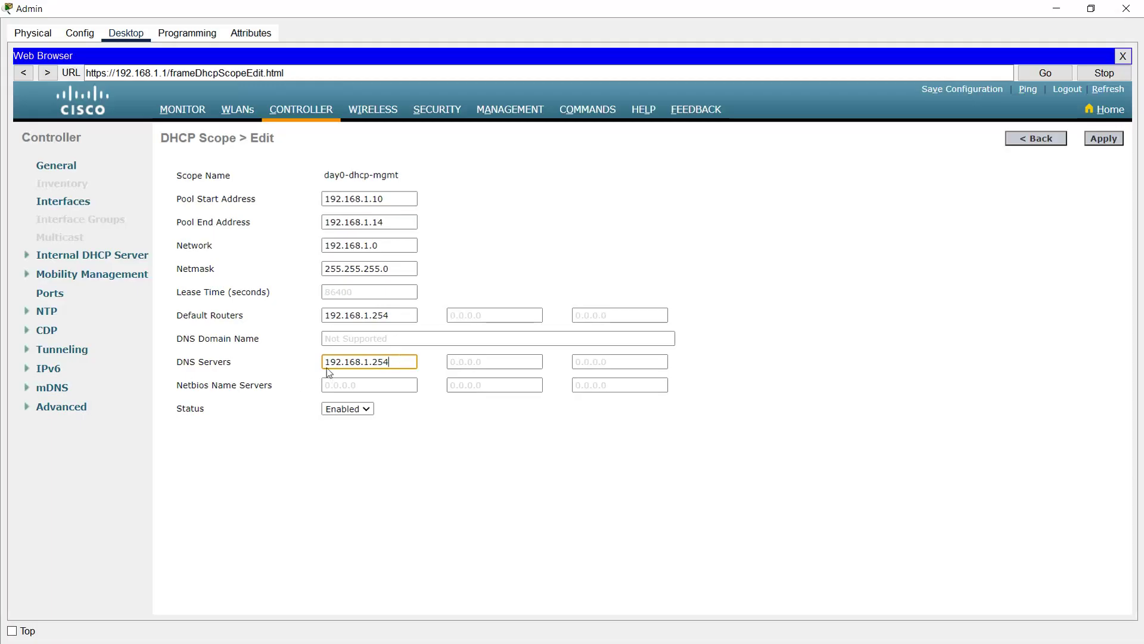
left_click(491, 478)
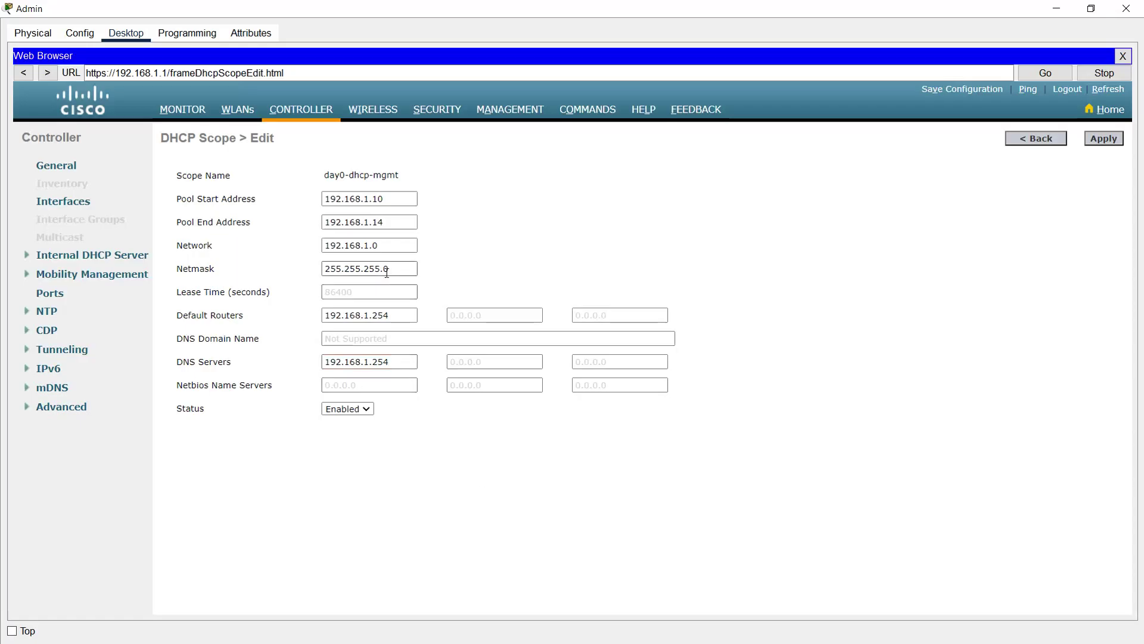
left_click(1096, 144)
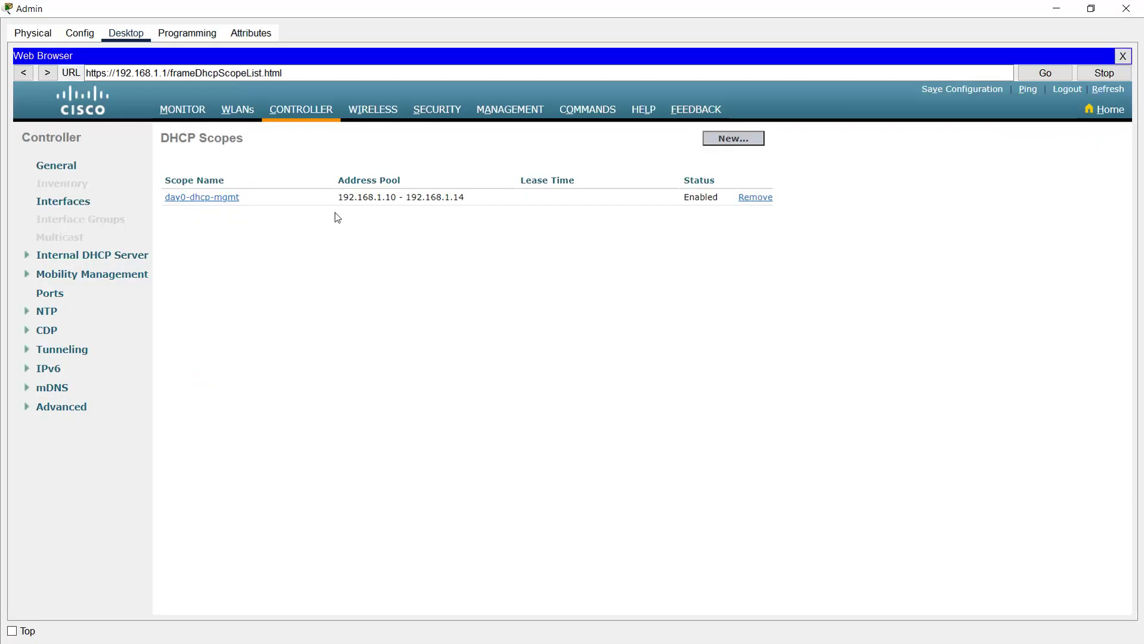
Step: Save the WLC configuration, acknowledge both dialogs, and minimize the Admin PC window
left_click(960, 91)
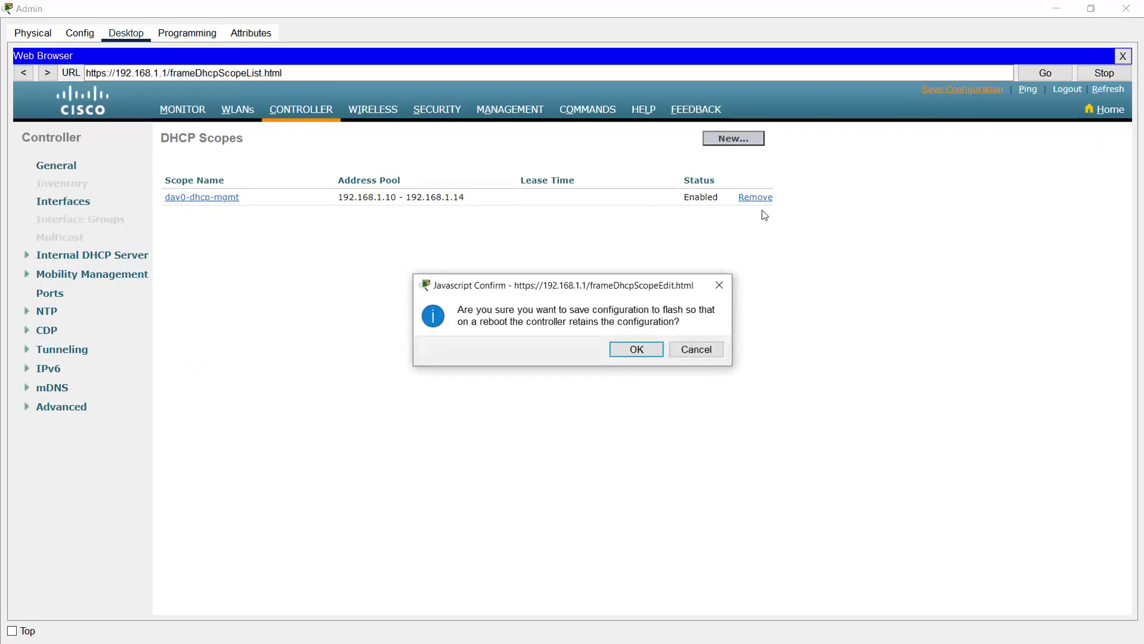
left_click(638, 354)
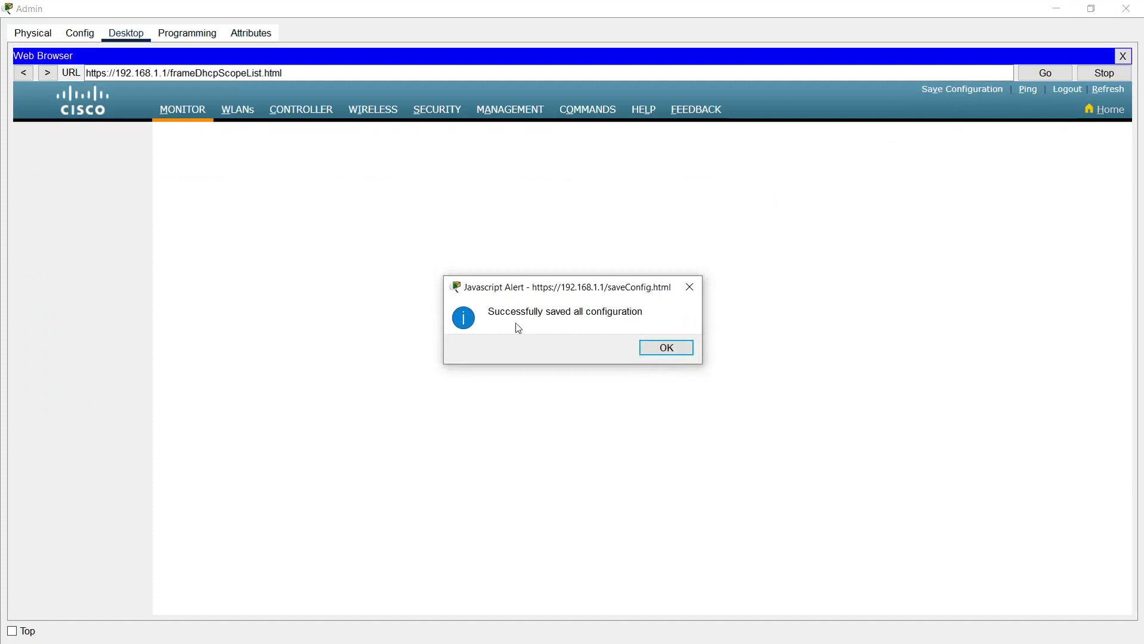
left_click(660, 349)
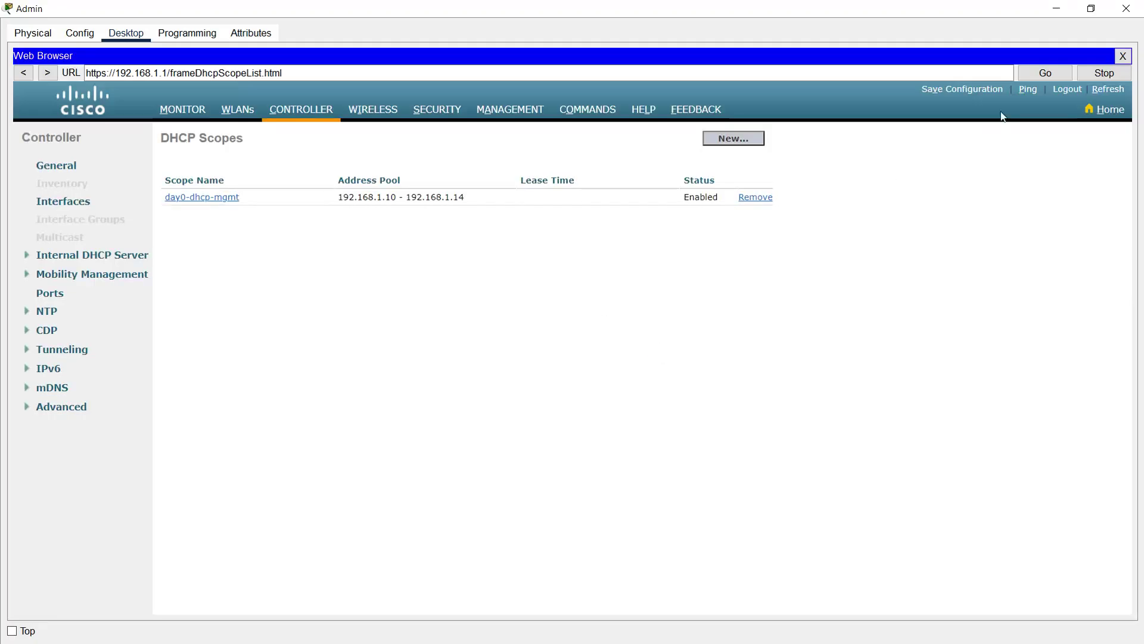
left_click(1058, 11)
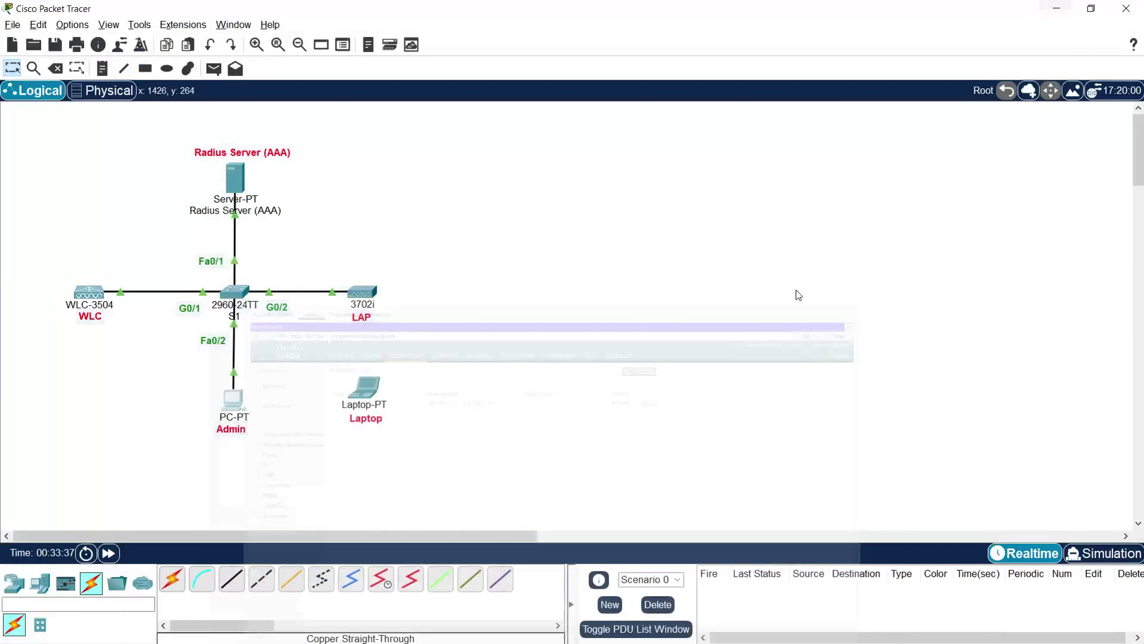
Step: Replace the Laptop's module with a WPC300N, power it on, and show its Desktop tab
left_click(366, 395)
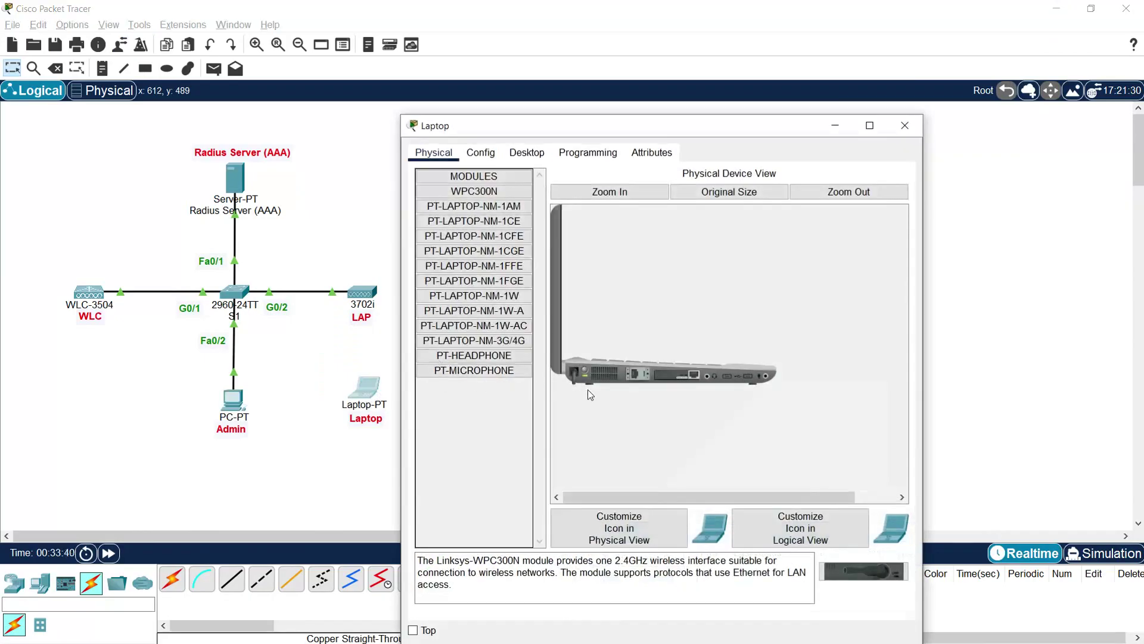
left_click_drag(678, 376, 497, 421)
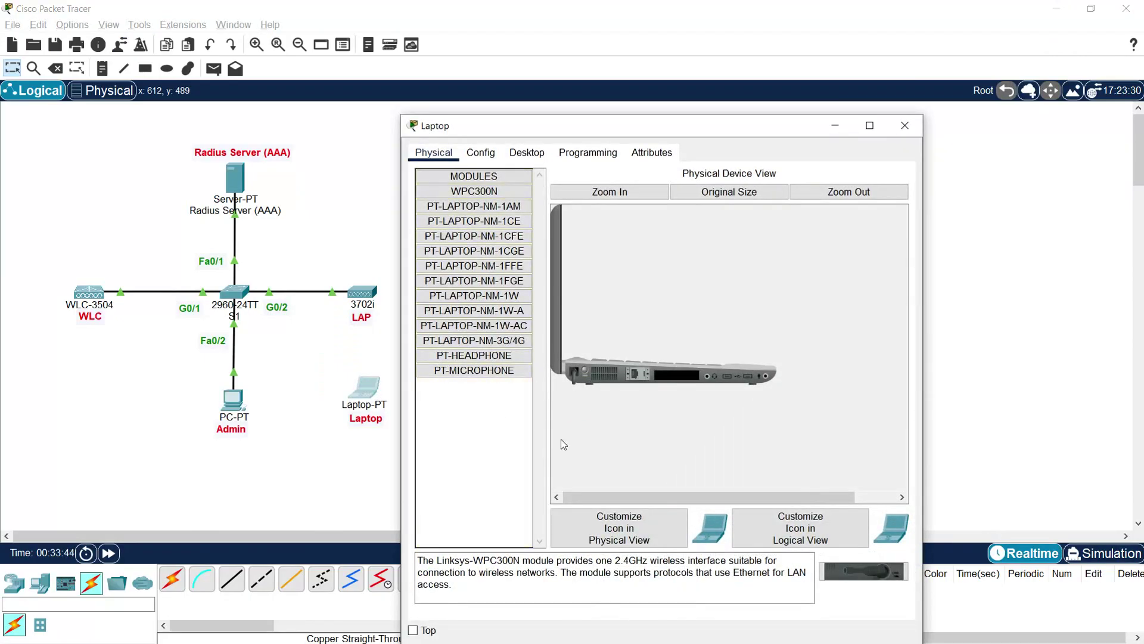
left_click_drag(842, 583, 677, 375)
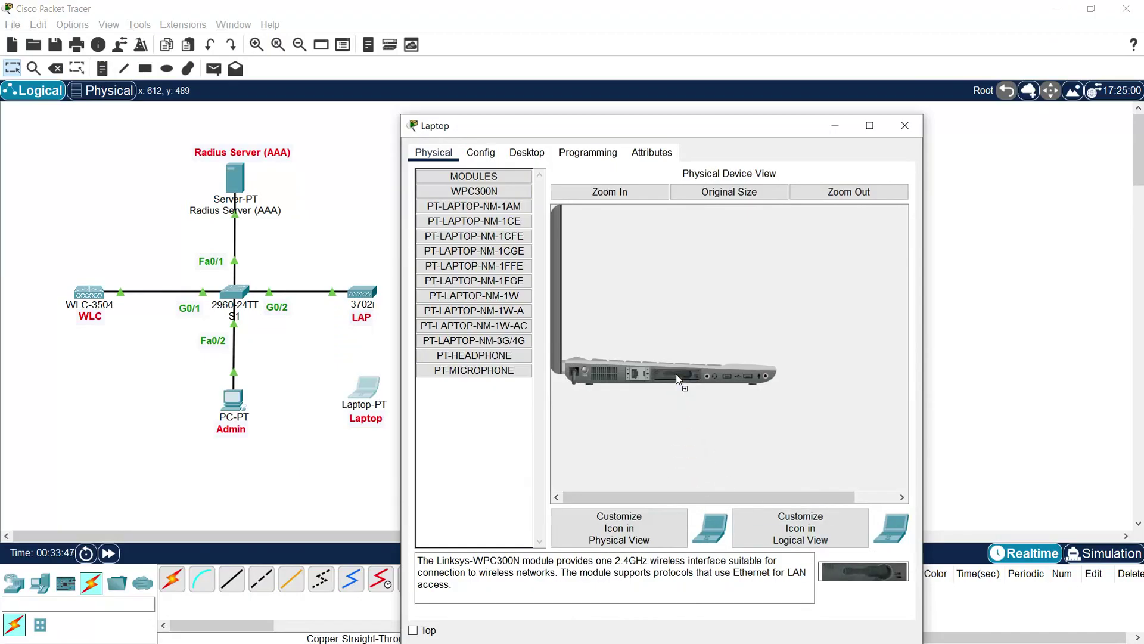
left_click(585, 367)
left_click(528, 156)
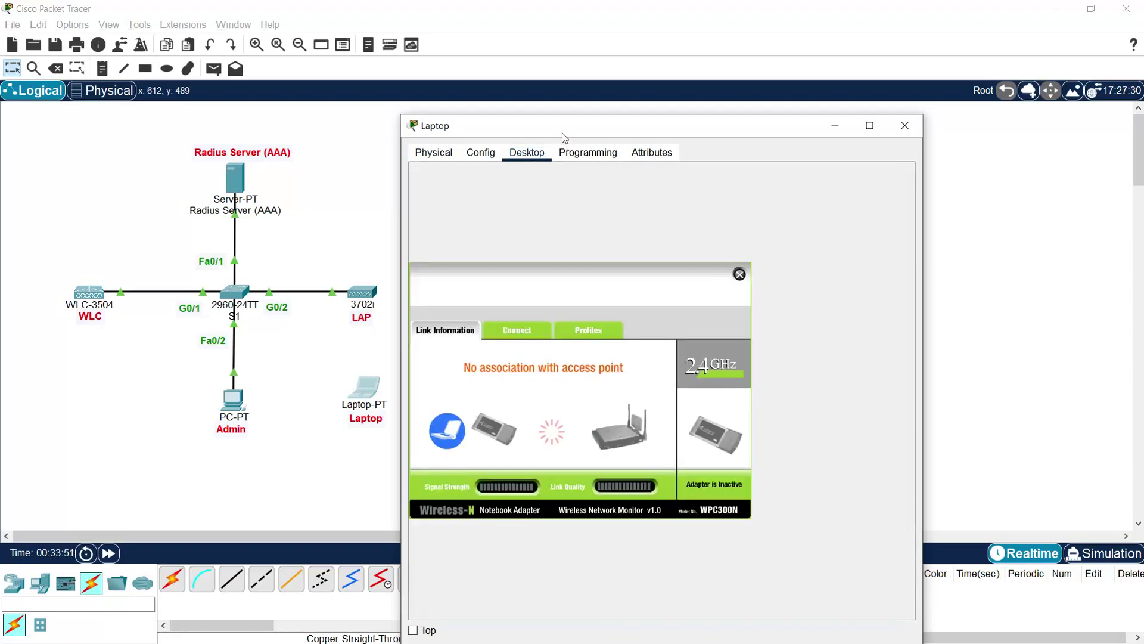
Step: Rescan on the laptop, try connecting to WLAN_WiFi, and dismiss the profile-required notice
left_click_drag(562, 133, 649, 53)
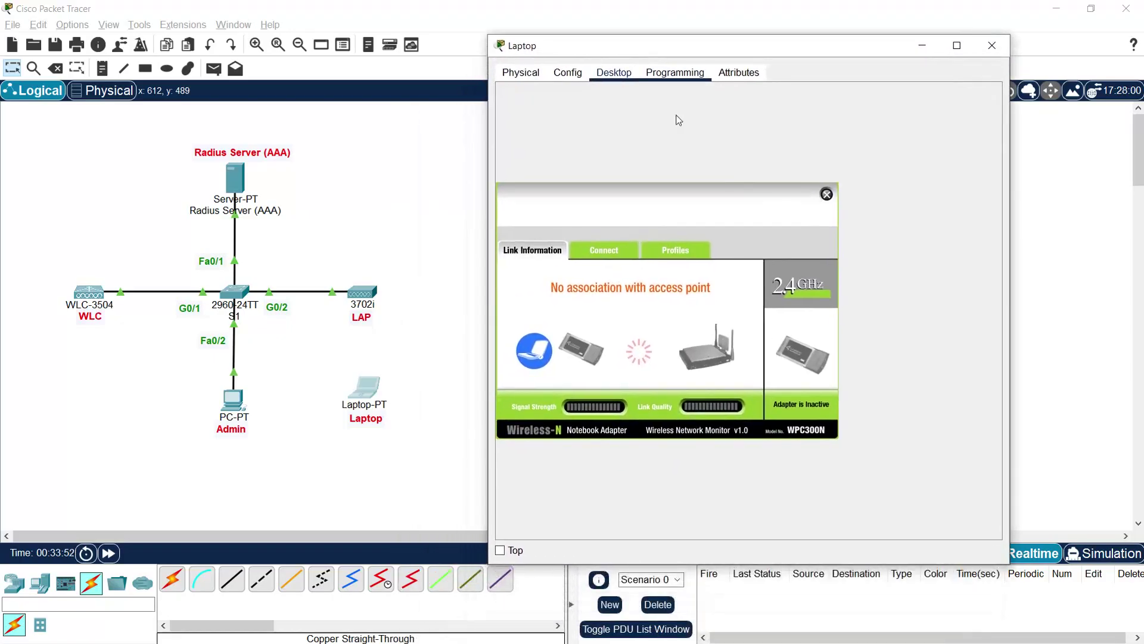
left_click(600, 252)
left_click(674, 377)
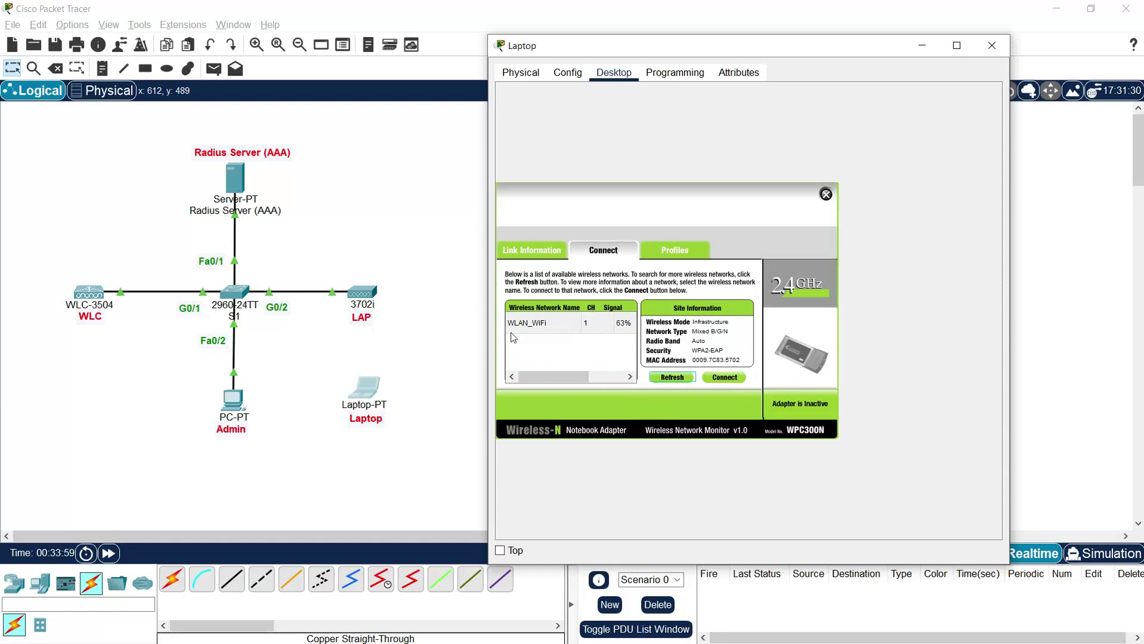
left_click(547, 331)
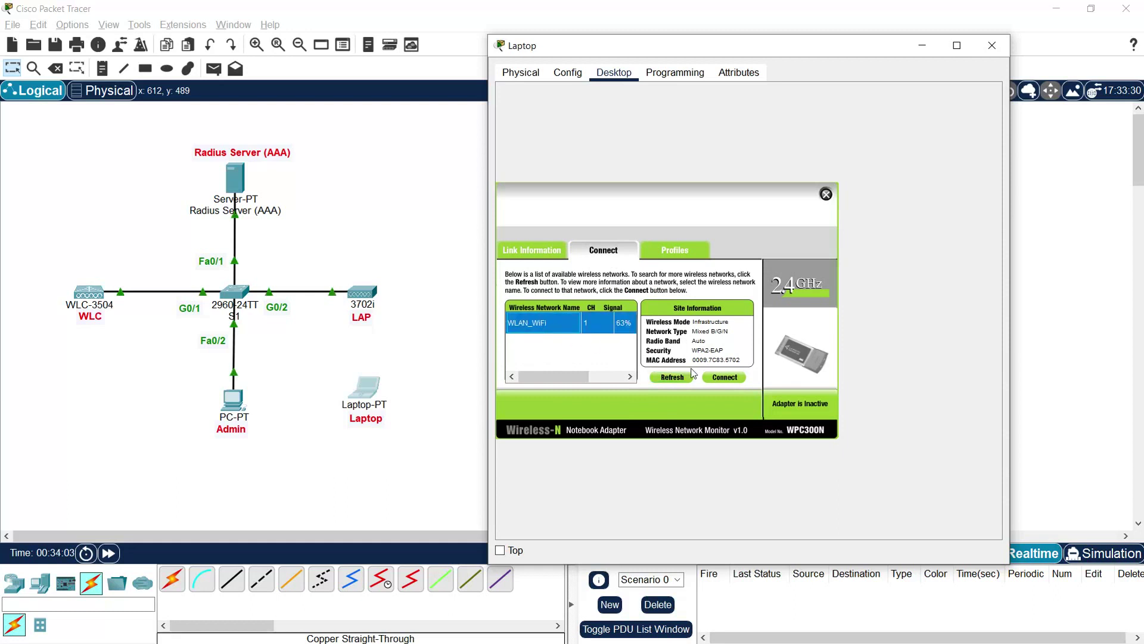
left_click(721, 380)
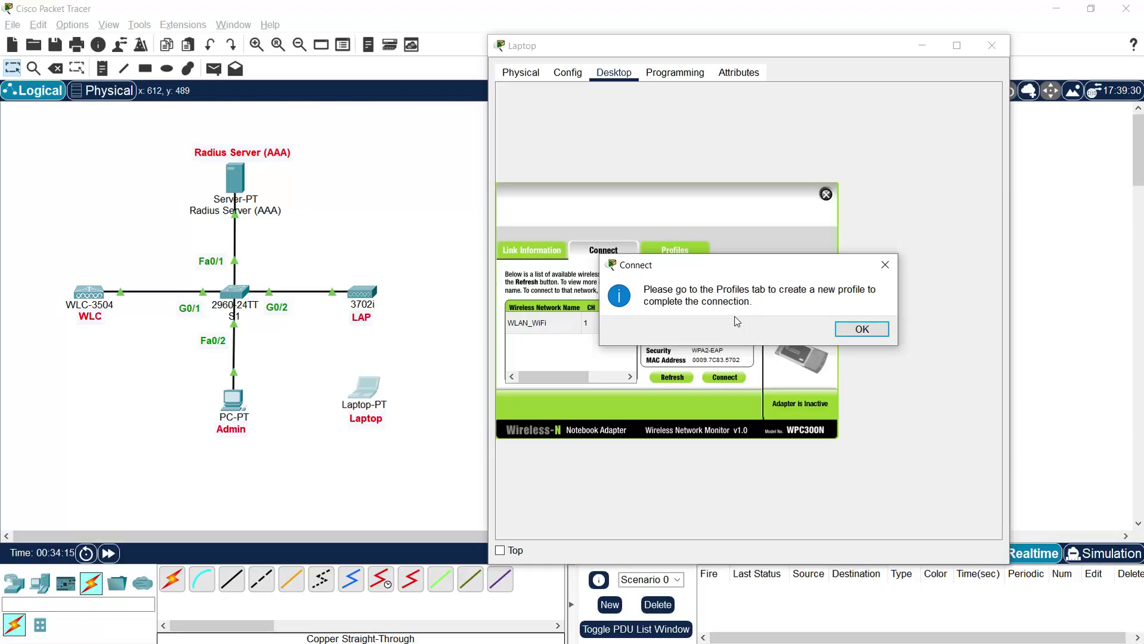
left_click_drag(691, 263, 686, 300)
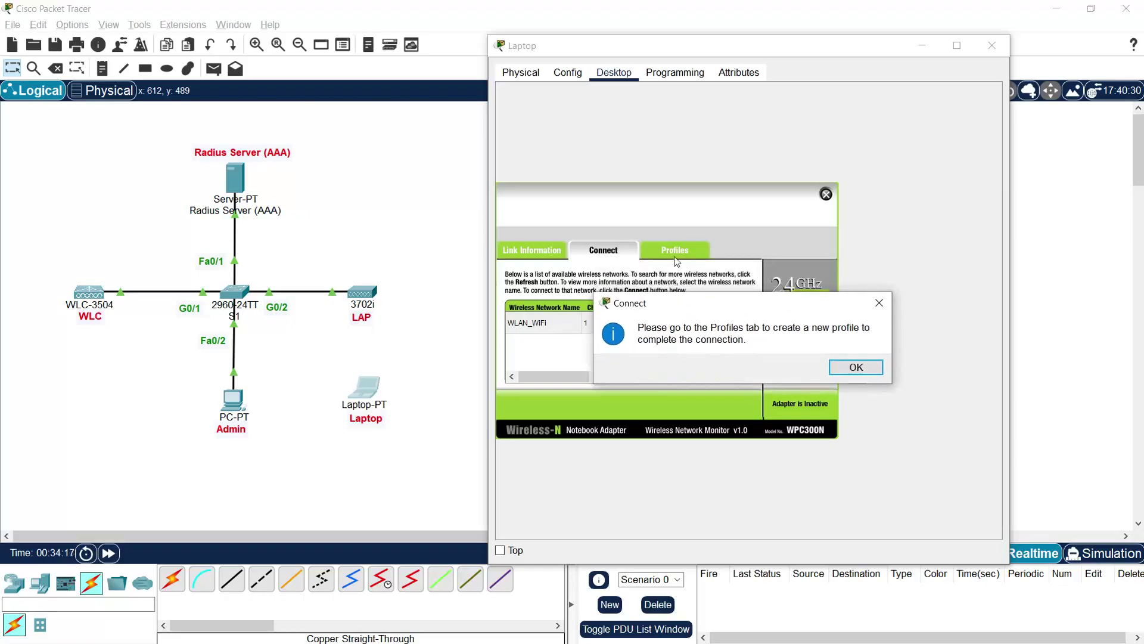
left_click(855, 368)
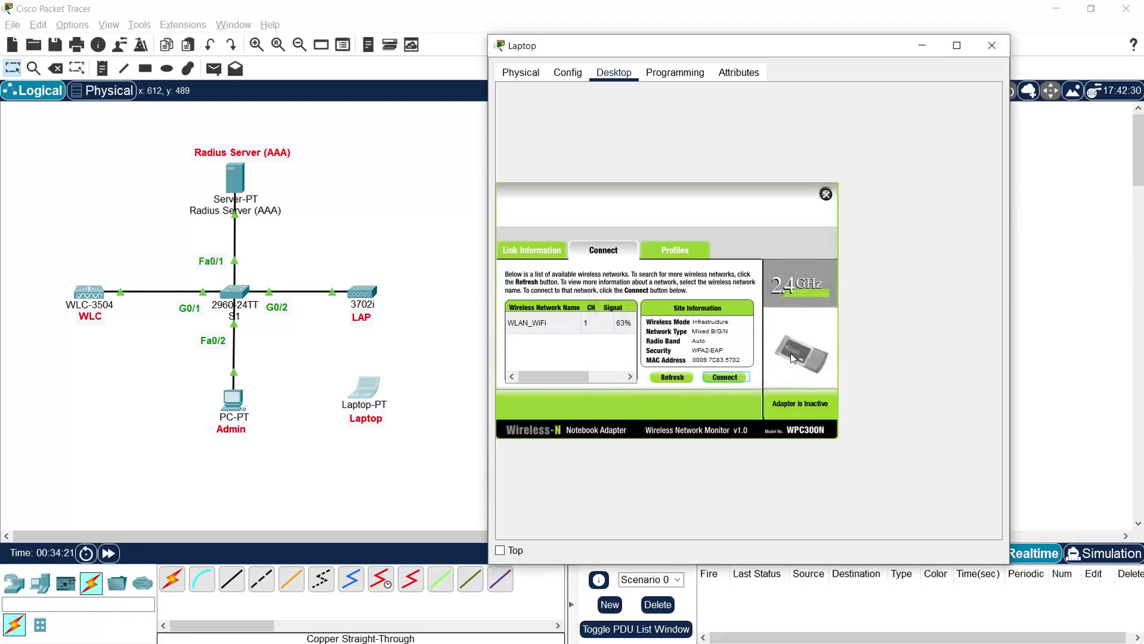
Step: Start a new Advanced Setup infrastructure-mode wireless profile for WLAN_WiFi on the laptop
left_click(684, 258)
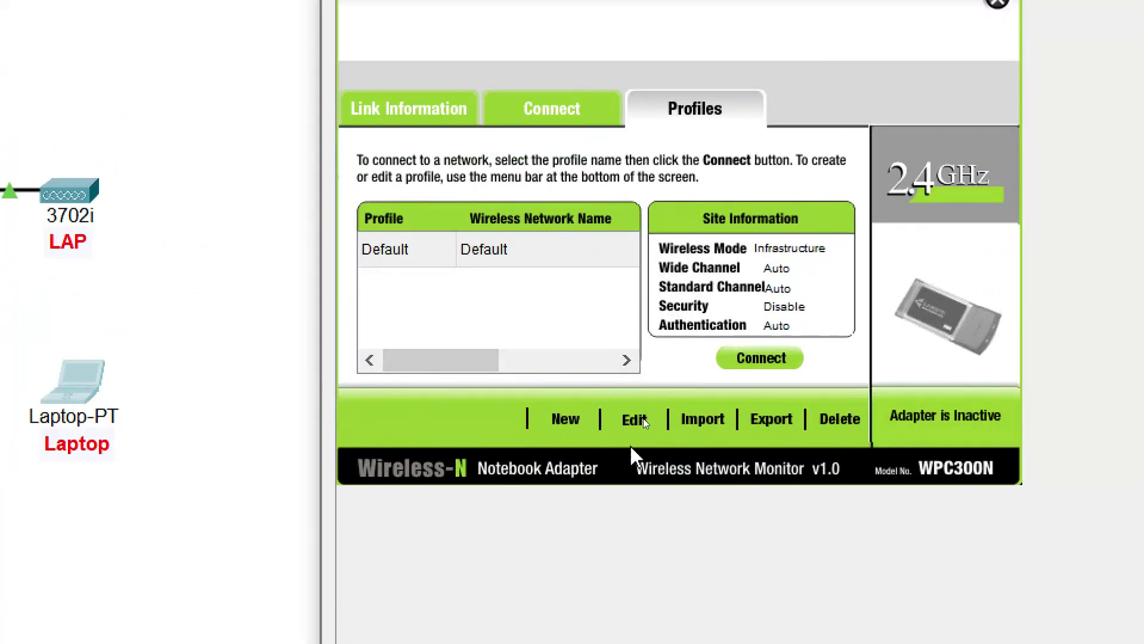
left_click(634, 421)
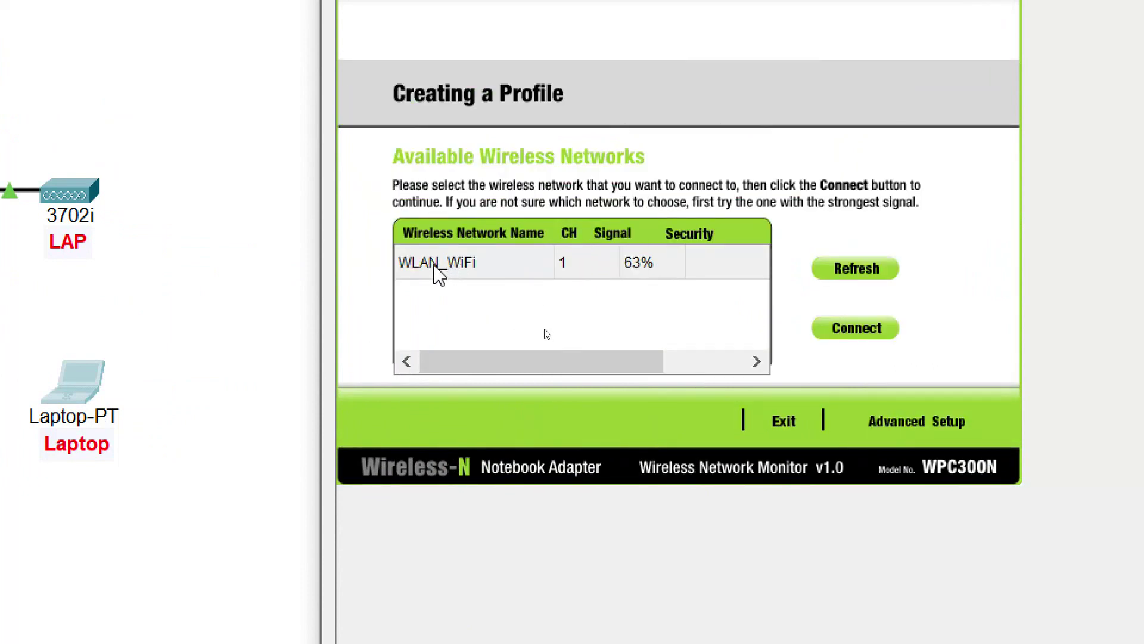
left_click(462, 267)
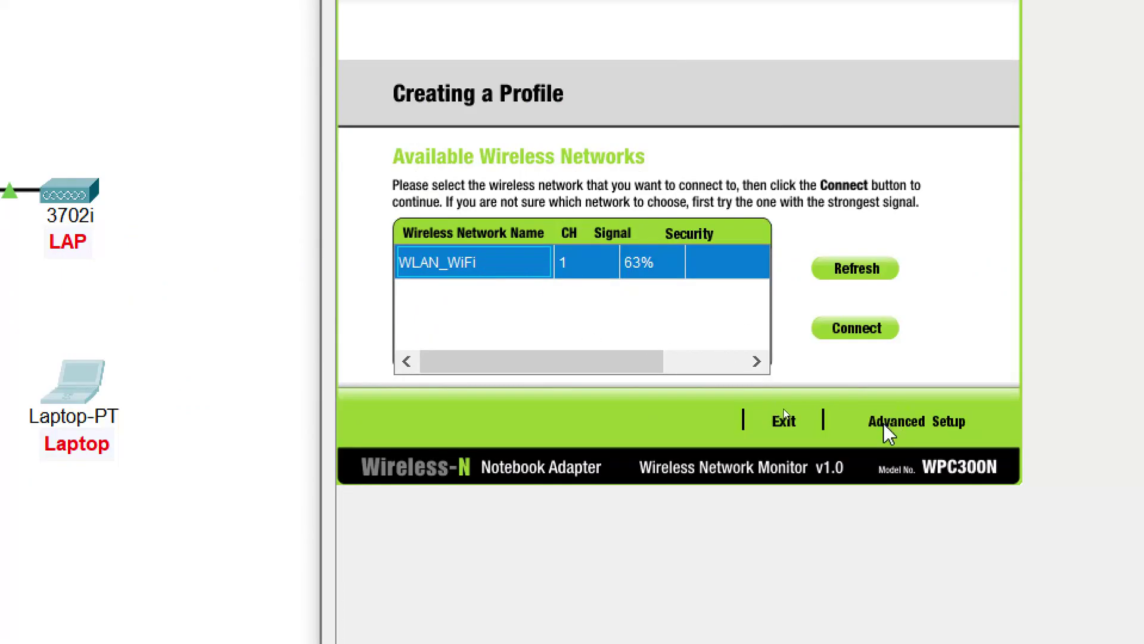
left_click(926, 425)
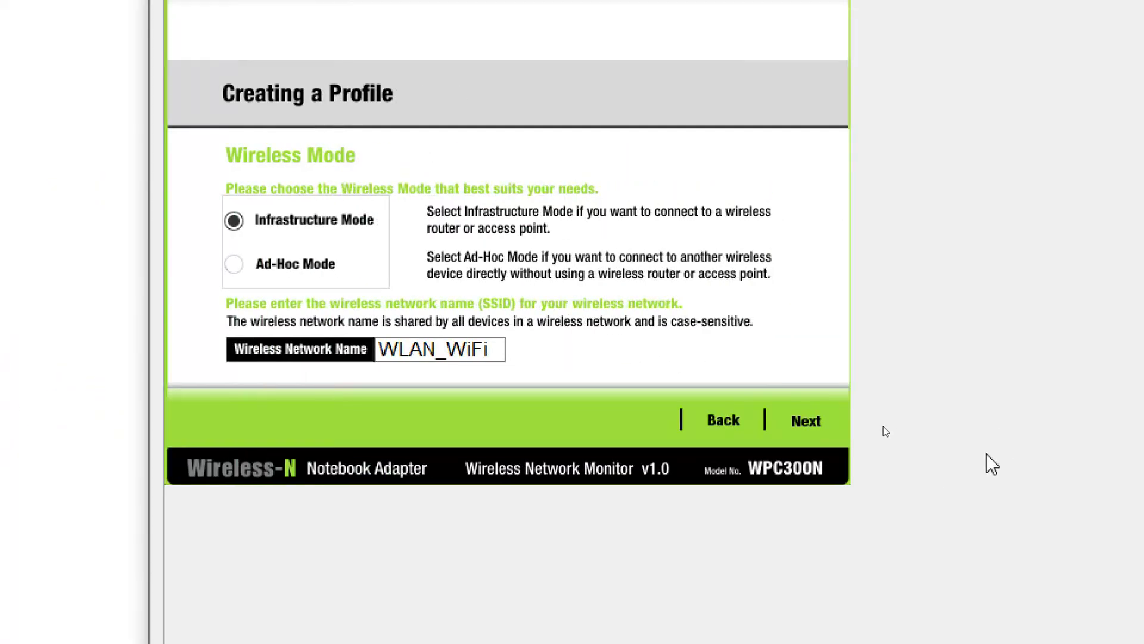
left_click(974, 421)
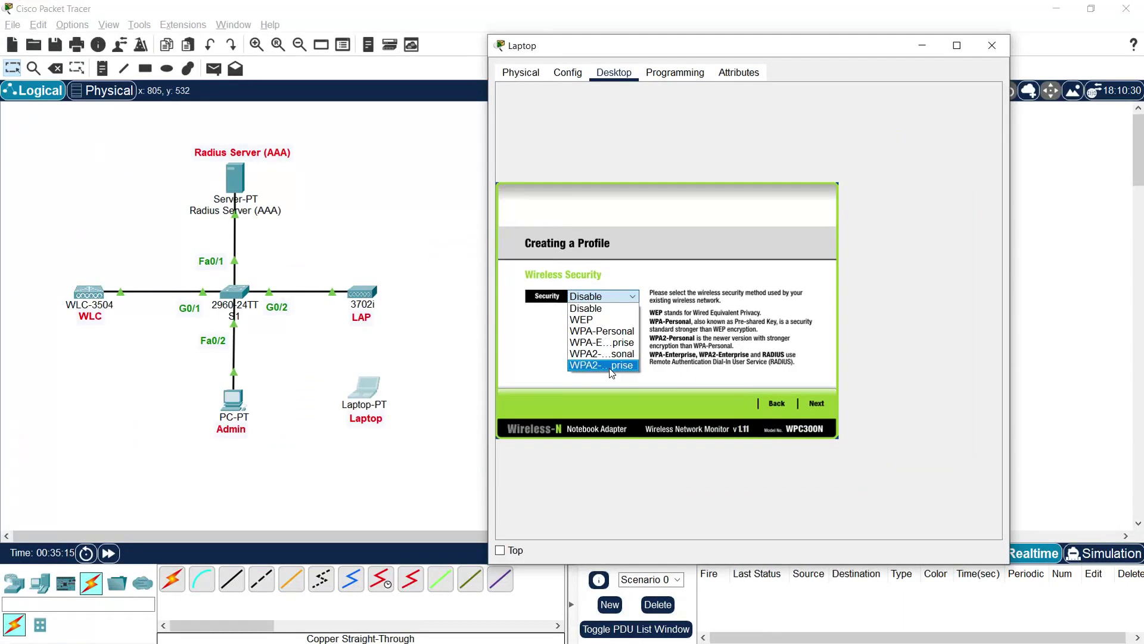
Step: Choose WPA2-Enterprise as the new profile's security method
left_click(956, 48)
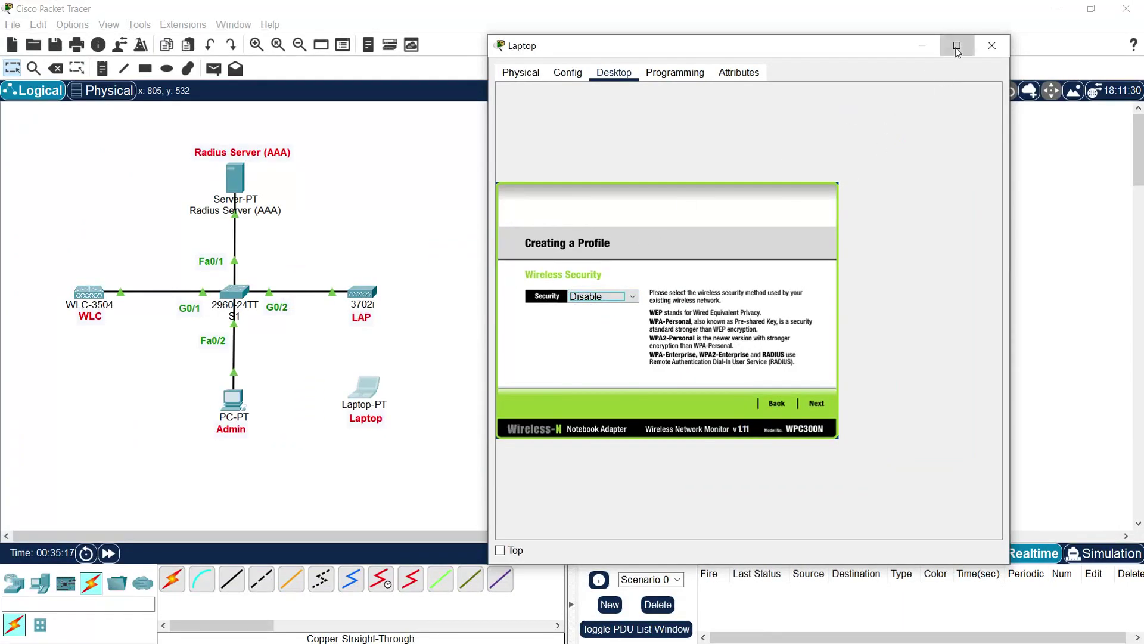
left_click(957, 48)
left_click(144, 316)
left_click(101, 328)
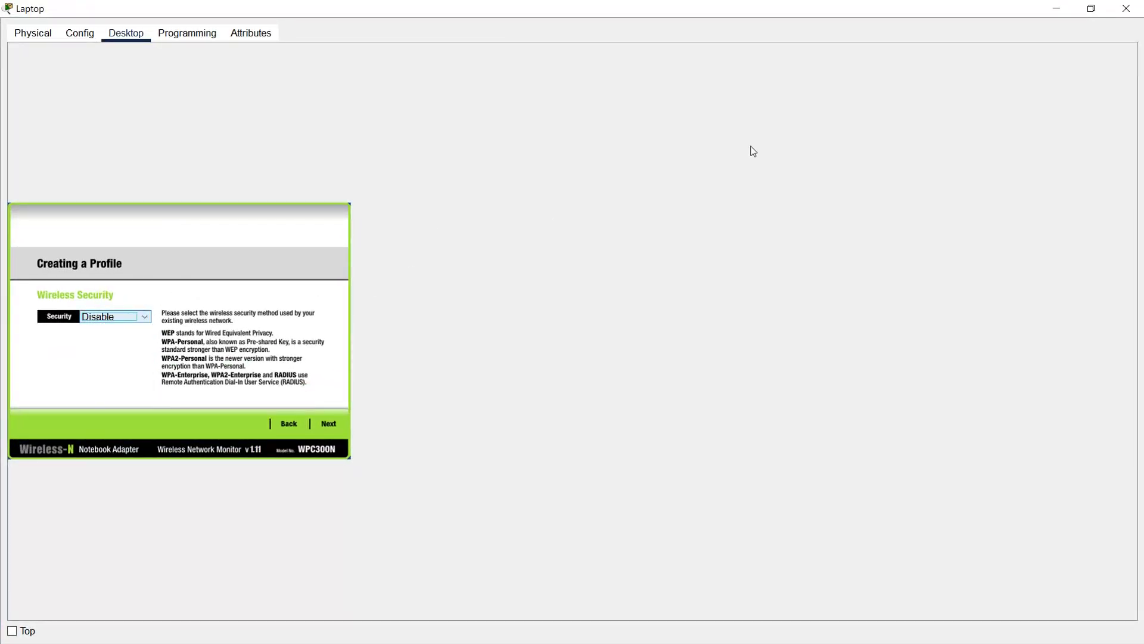
left_click(1091, 8)
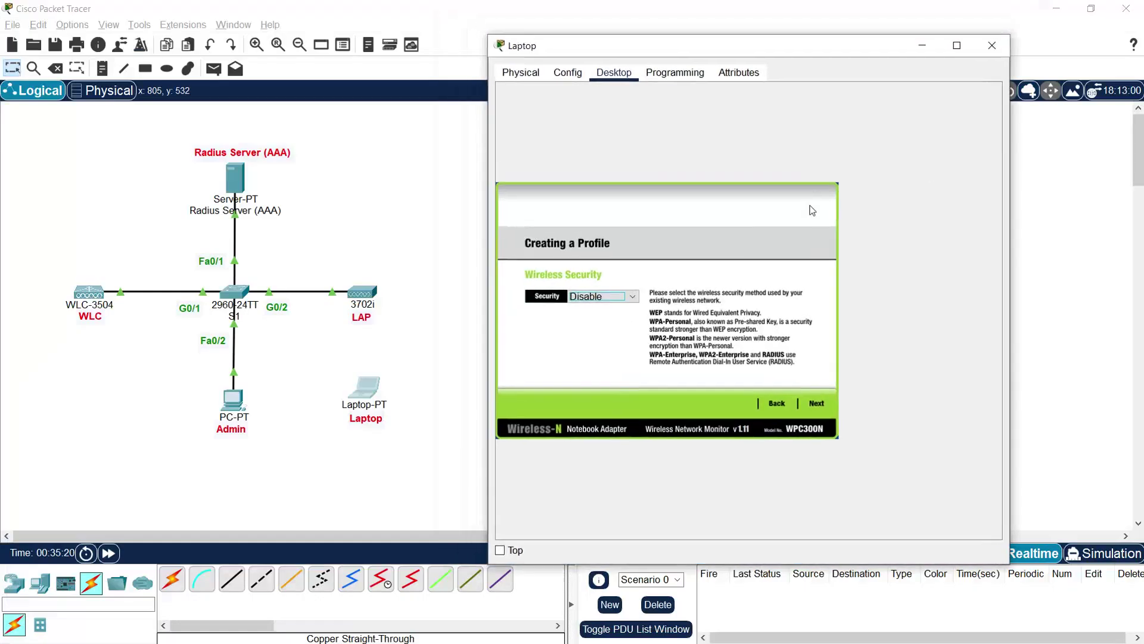
left_click(617, 298)
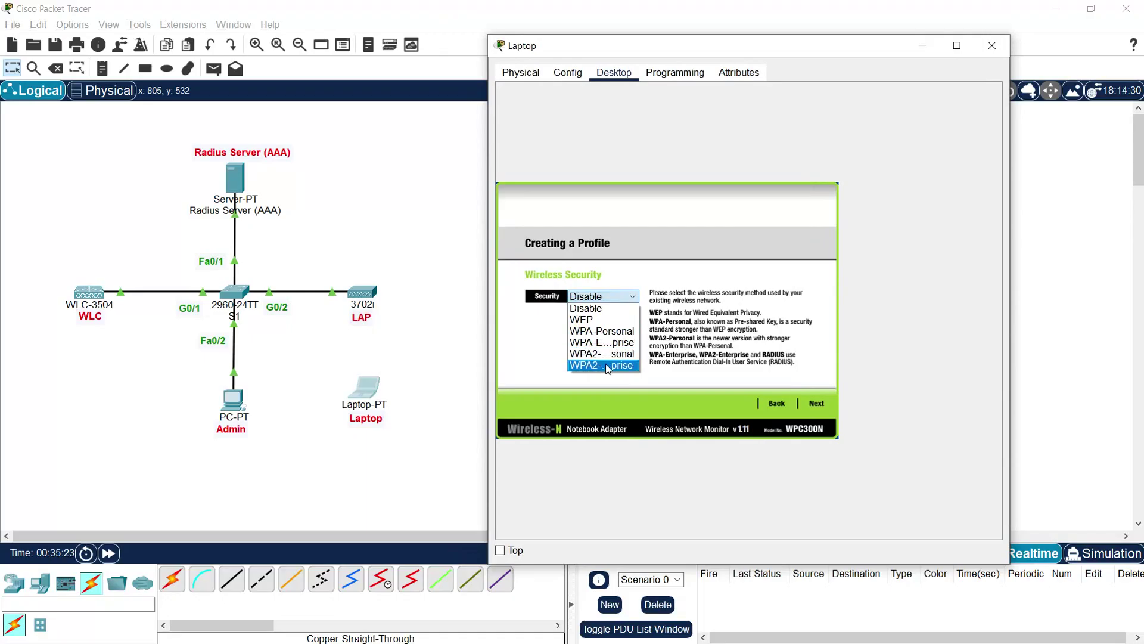
left_click(606, 365)
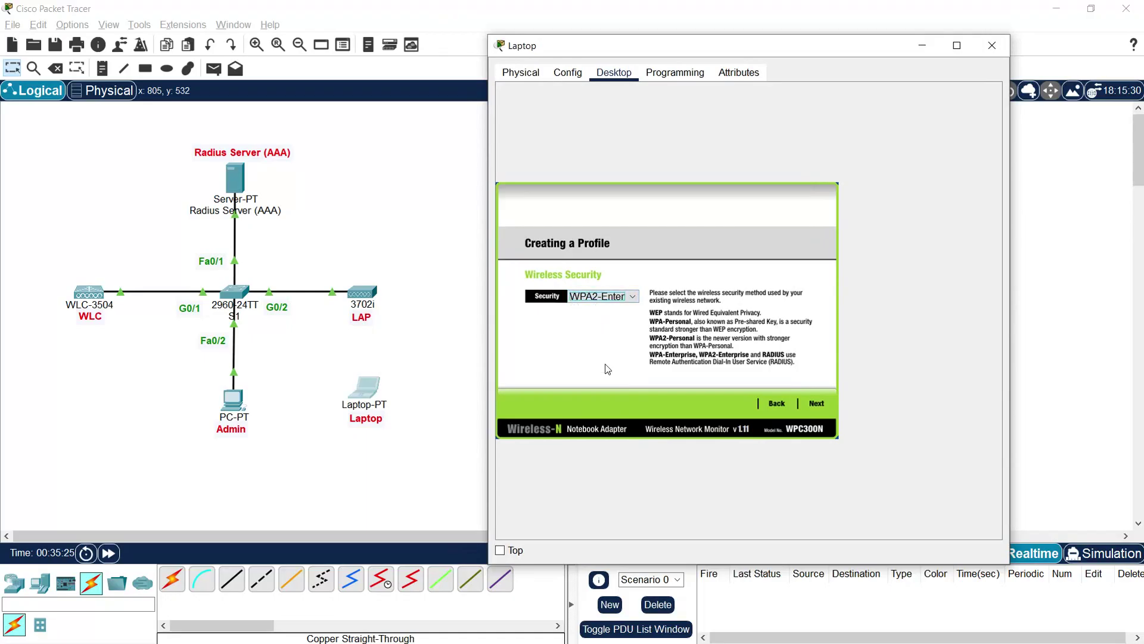
Step: Enter login name admin and the account password, then save the WLAN_WiFi profile
left_click(816, 404)
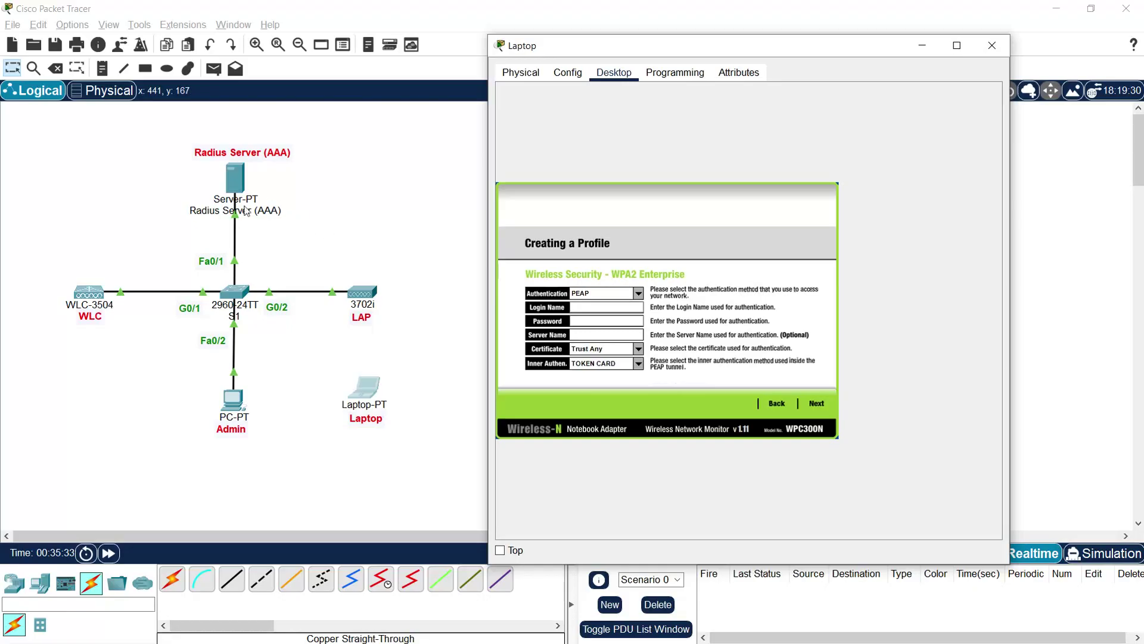
left_click(582, 310)
type("admin")
left_click(583, 322)
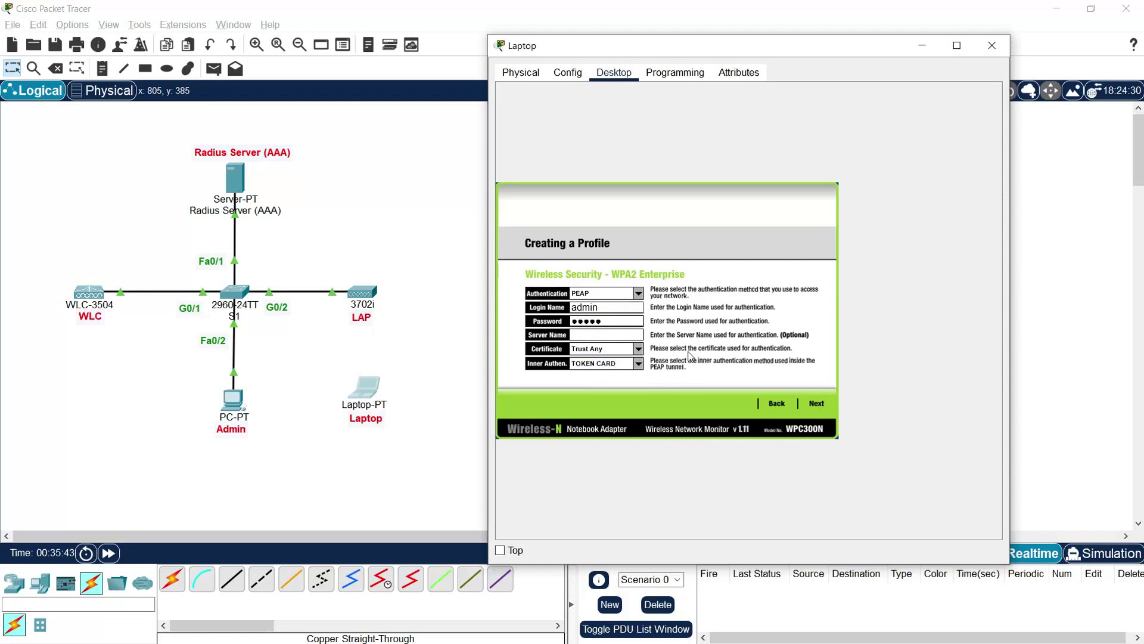
left_click(822, 404)
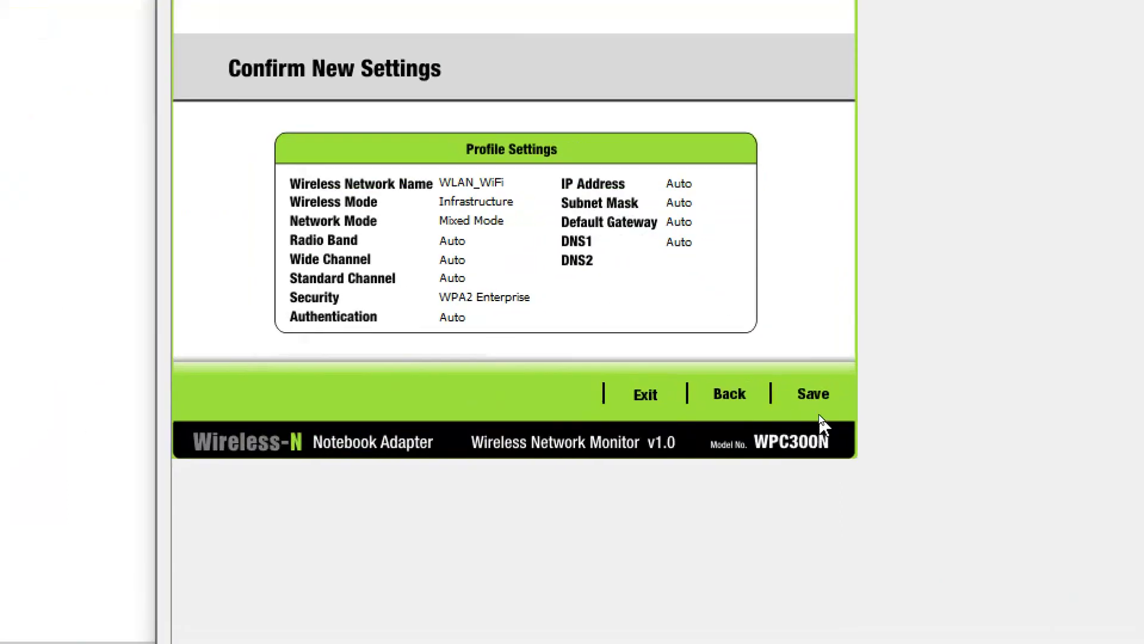
left_click(817, 407)
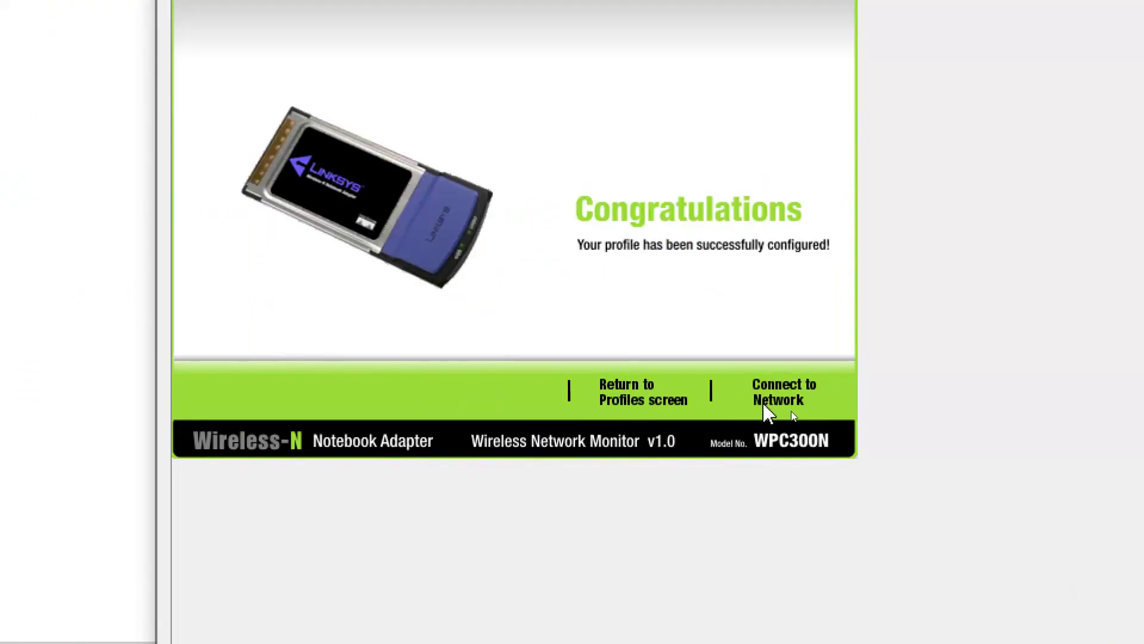
Step: Connect the laptop to WLAN_WiFi with the new profile, then close the wireless monitor
left_click(798, 399)
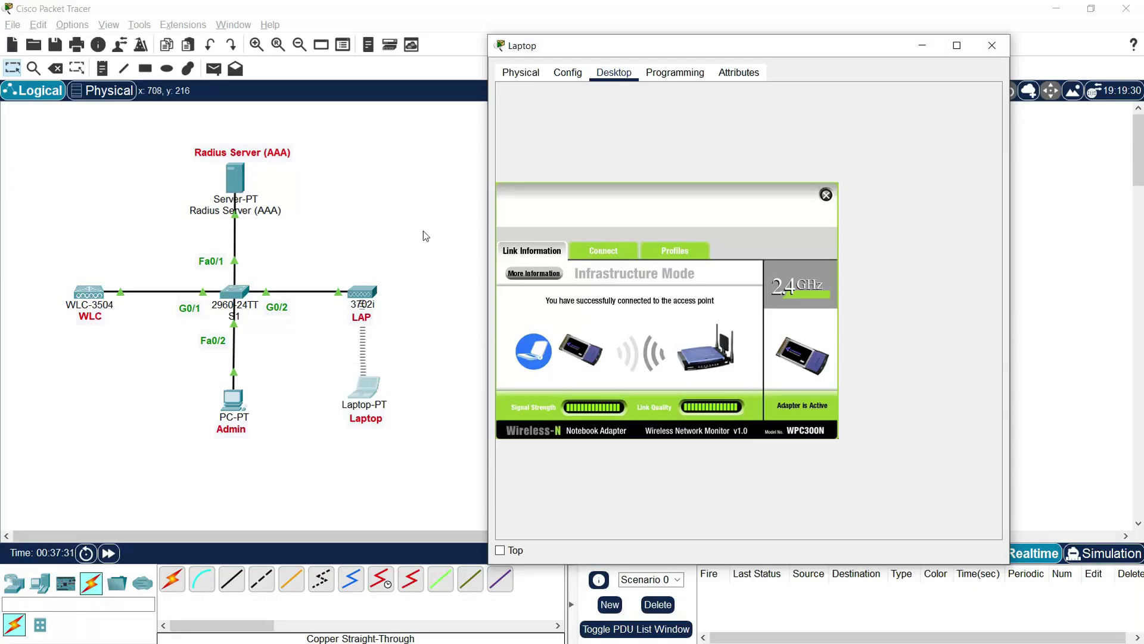
left_click(826, 195)
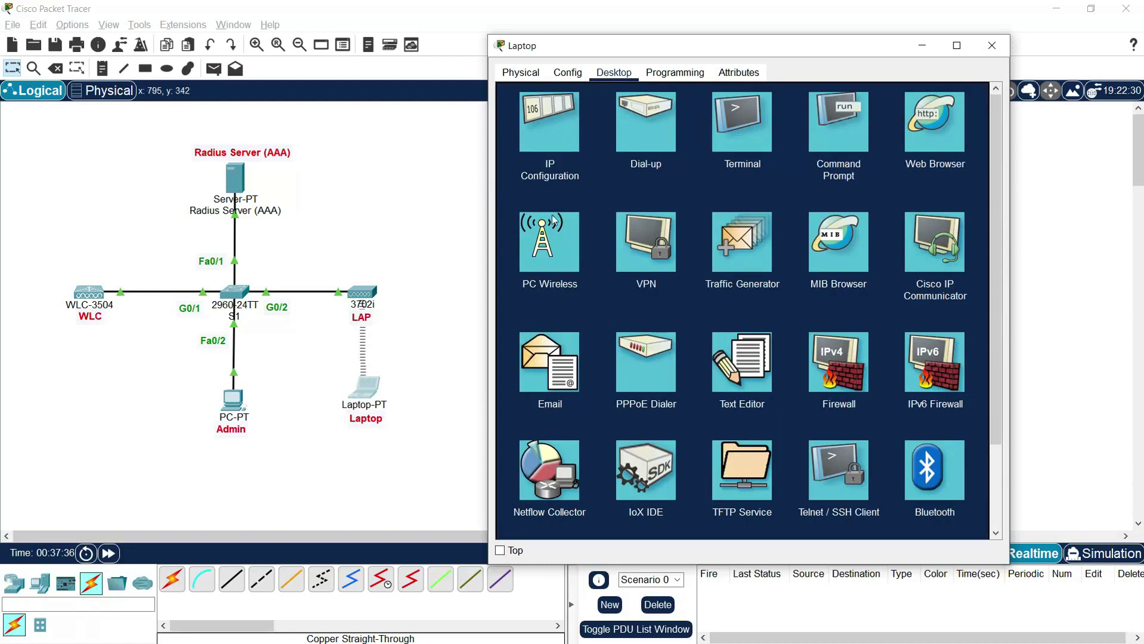
Step: Verify the laptop's DHCP address is 192.168.1.10, close its window, and open the Admin PC
left_click(559, 132)
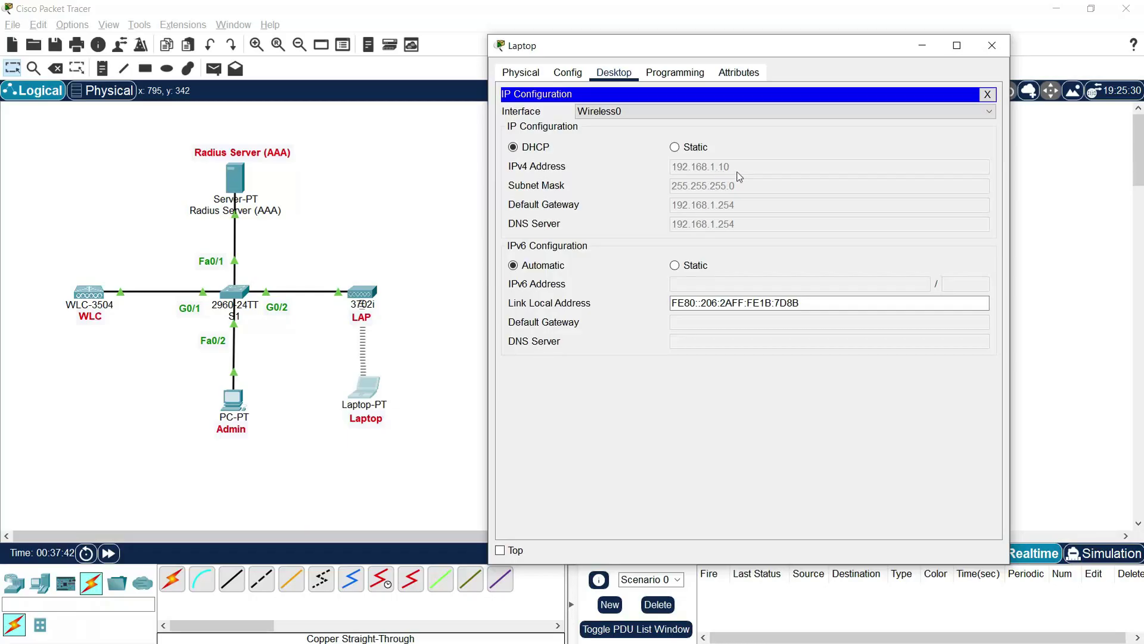
left_click(992, 47)
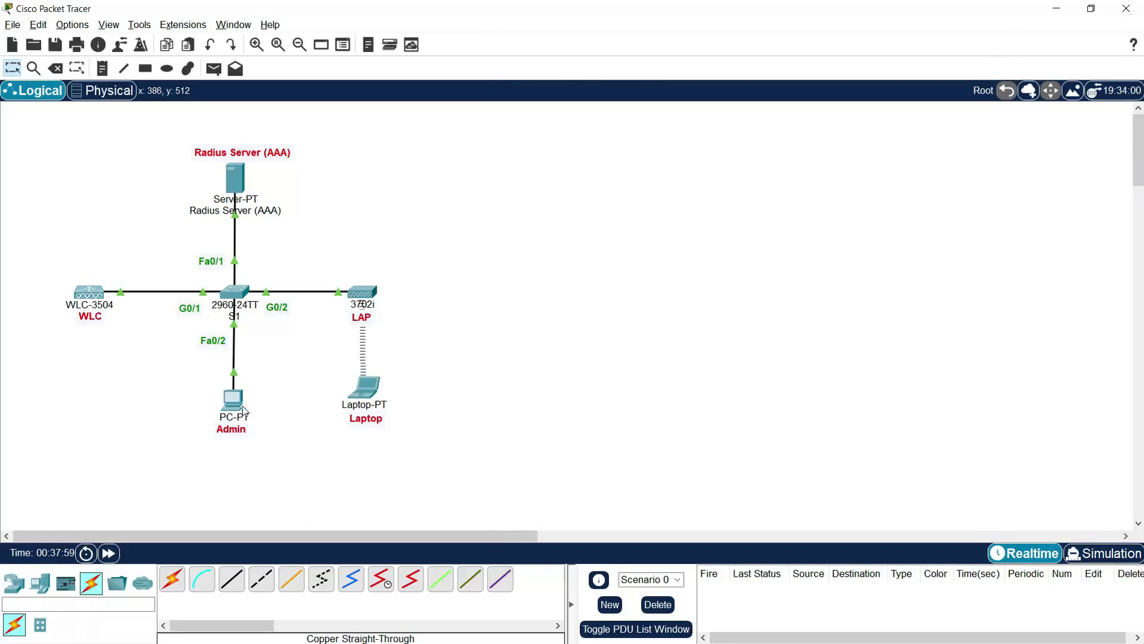
left_click(242, 401)
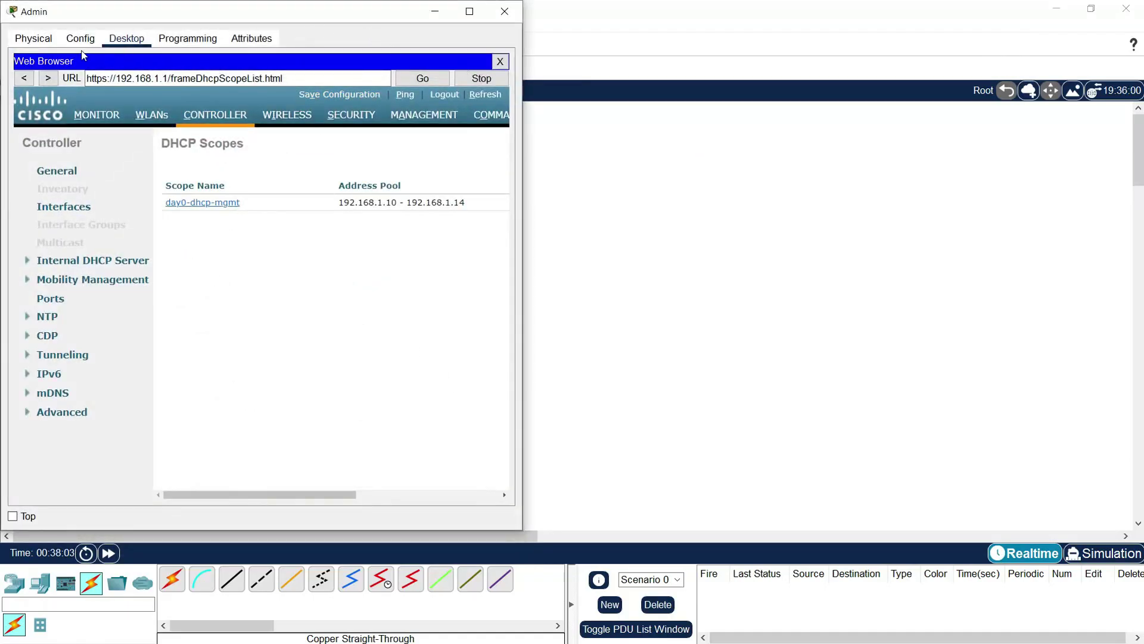
Step: Run ping 192.168.1.10 from the Admin PC's Command Prompt, getting 4 replies with 0% loss
left_click(500, 61)
left_click_drag(358, 15, 875, 34)
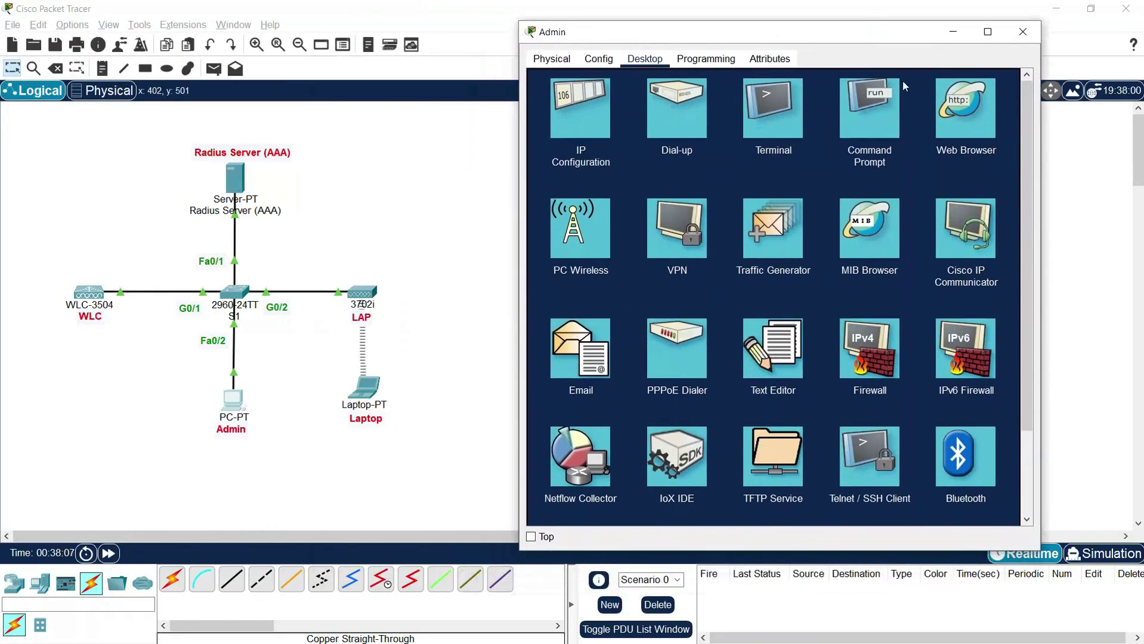
left_click(894, 90)
type("pi")
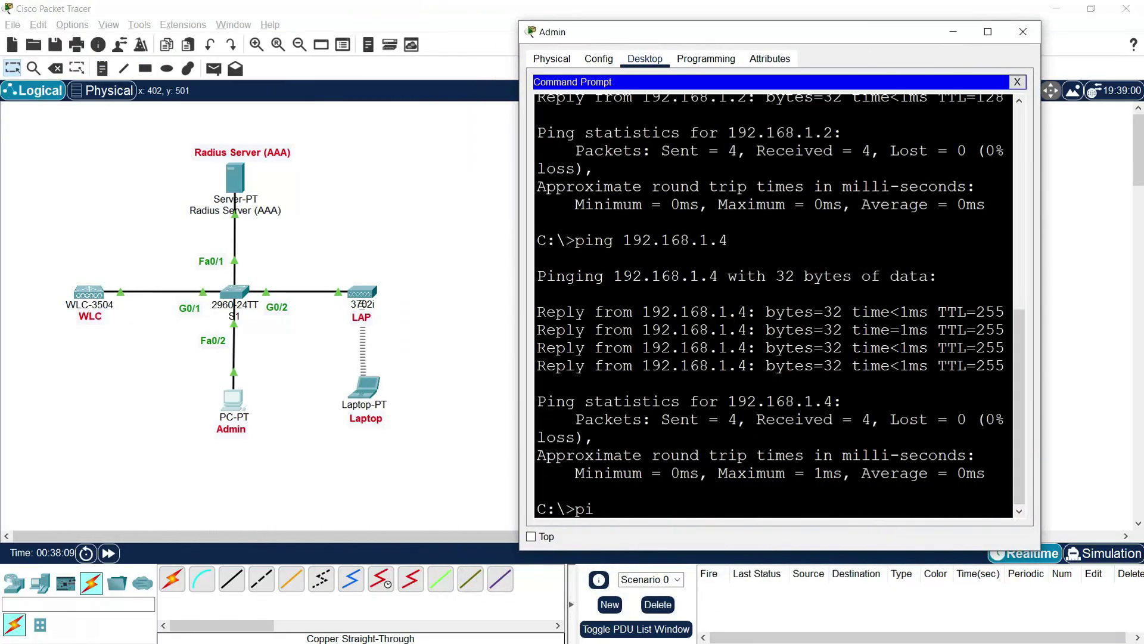
type("ng 192.168.1.10")
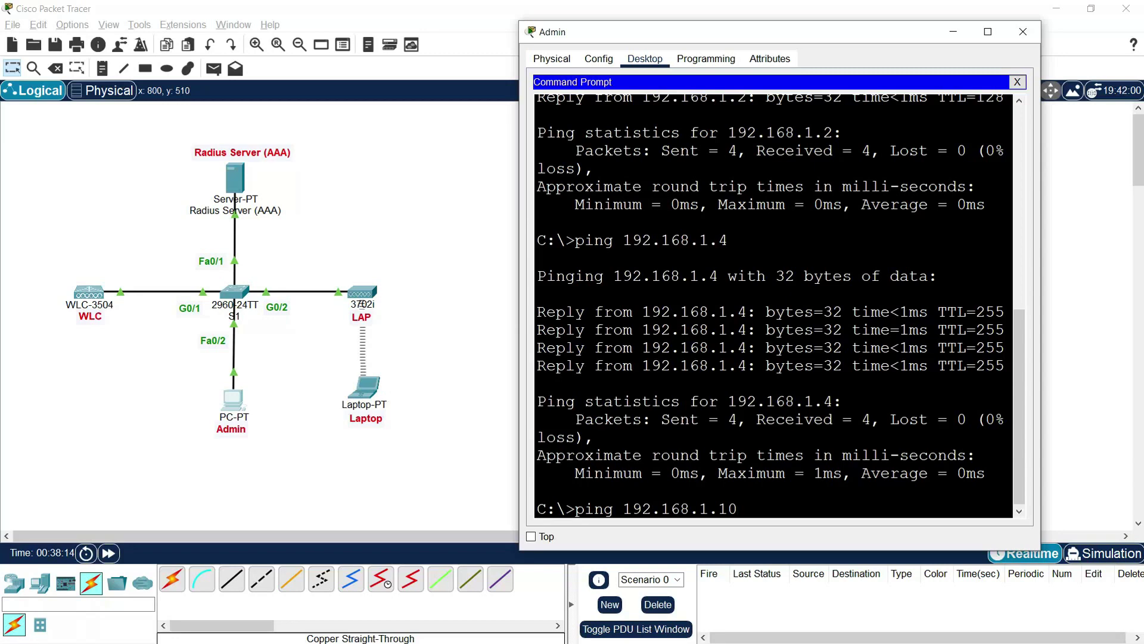
key("Return")
left_click_drag(518, 376, 451, 377)
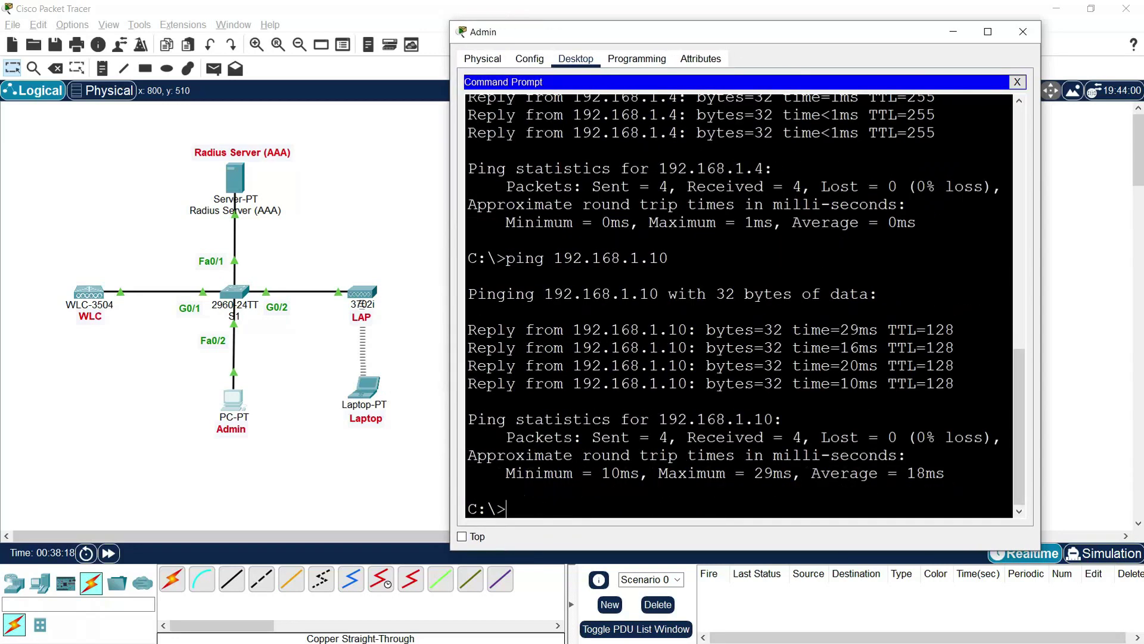